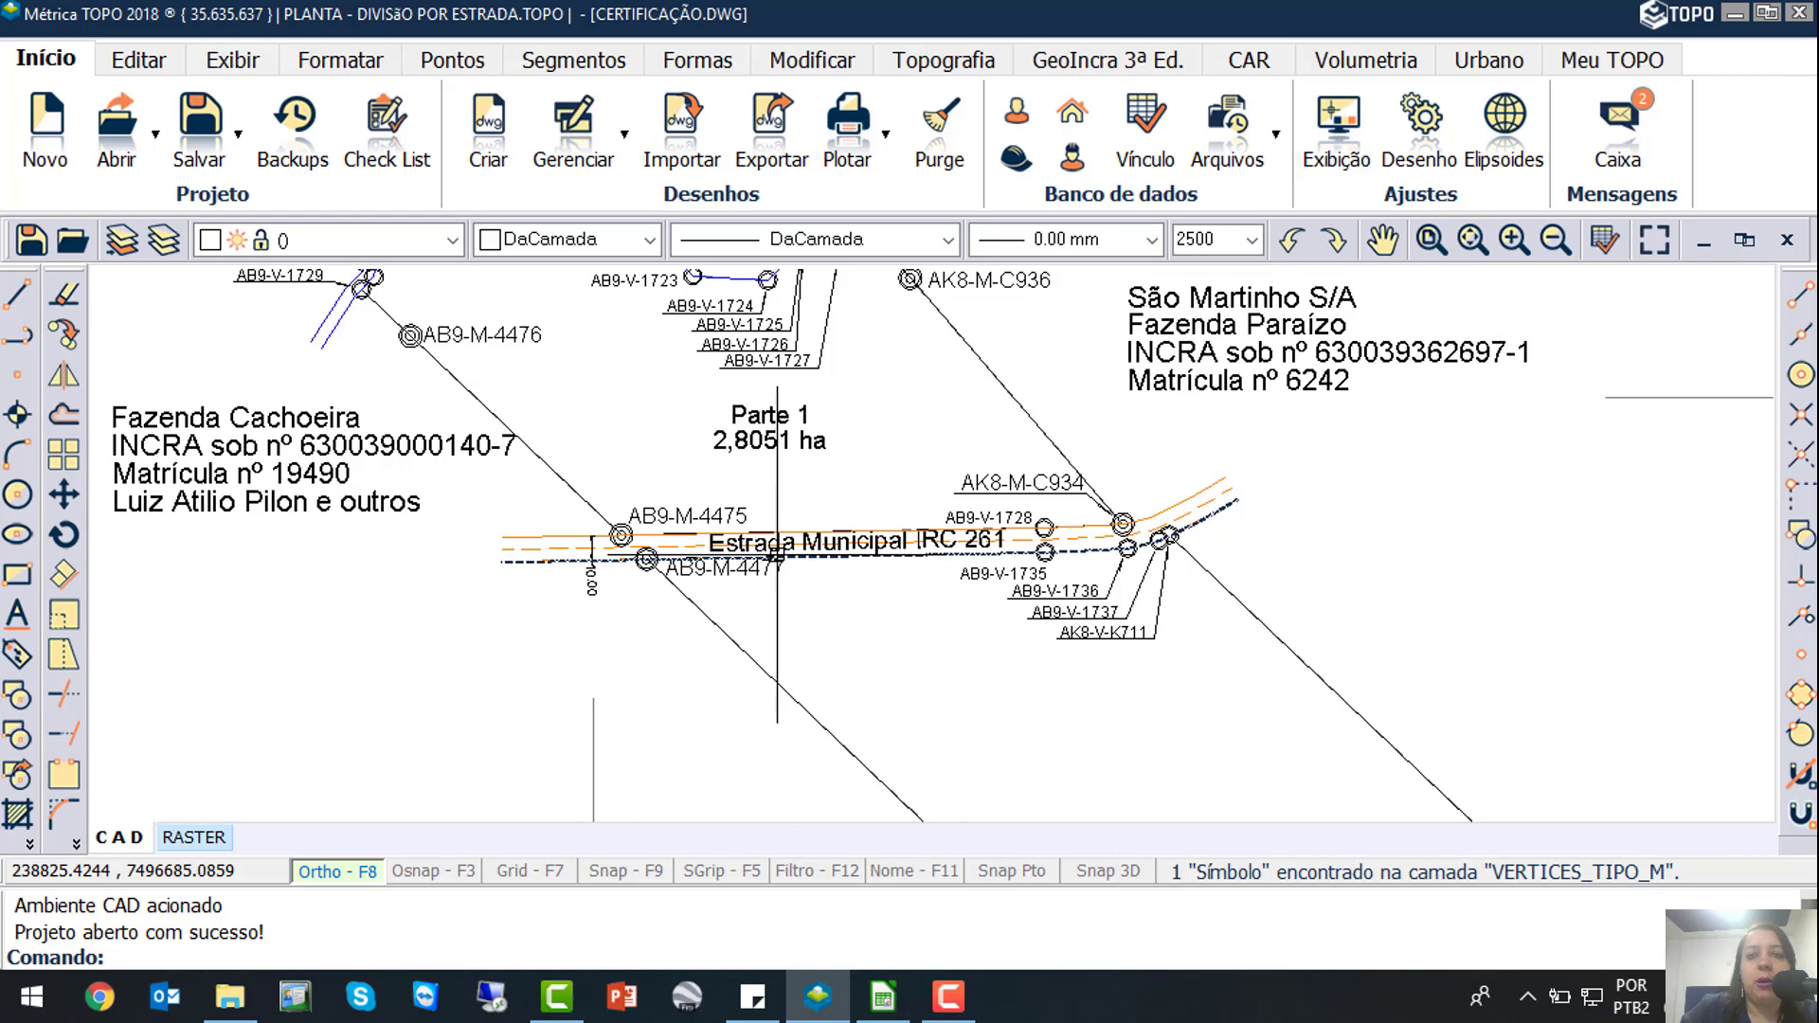
Query the area and perimeter of the Parte 1 parcel beside Estrada Municipal IRC 261
{"action": "scroll", "coordinate": [639, 484], "scroll_direction": "down", "scroll_amount": 2}
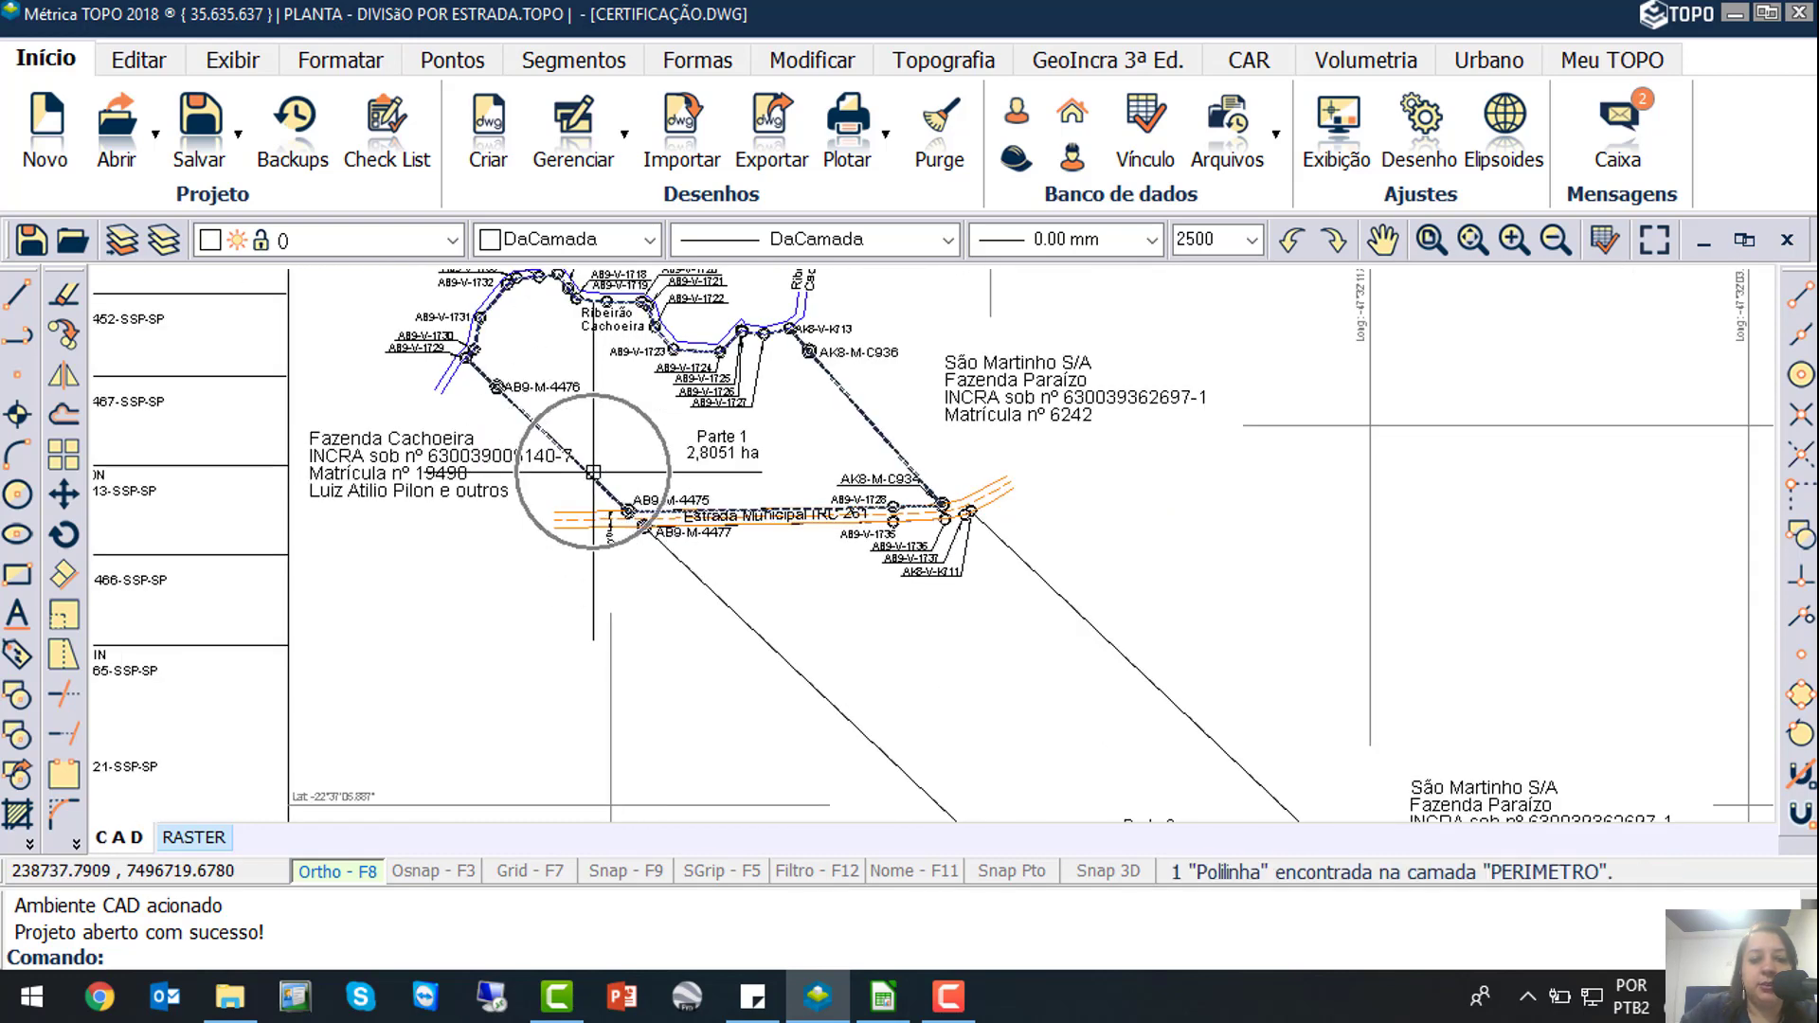
{"action": "left_click", "coordinate": [593, 472]}
{"action": "key", "text": "ctrl"}
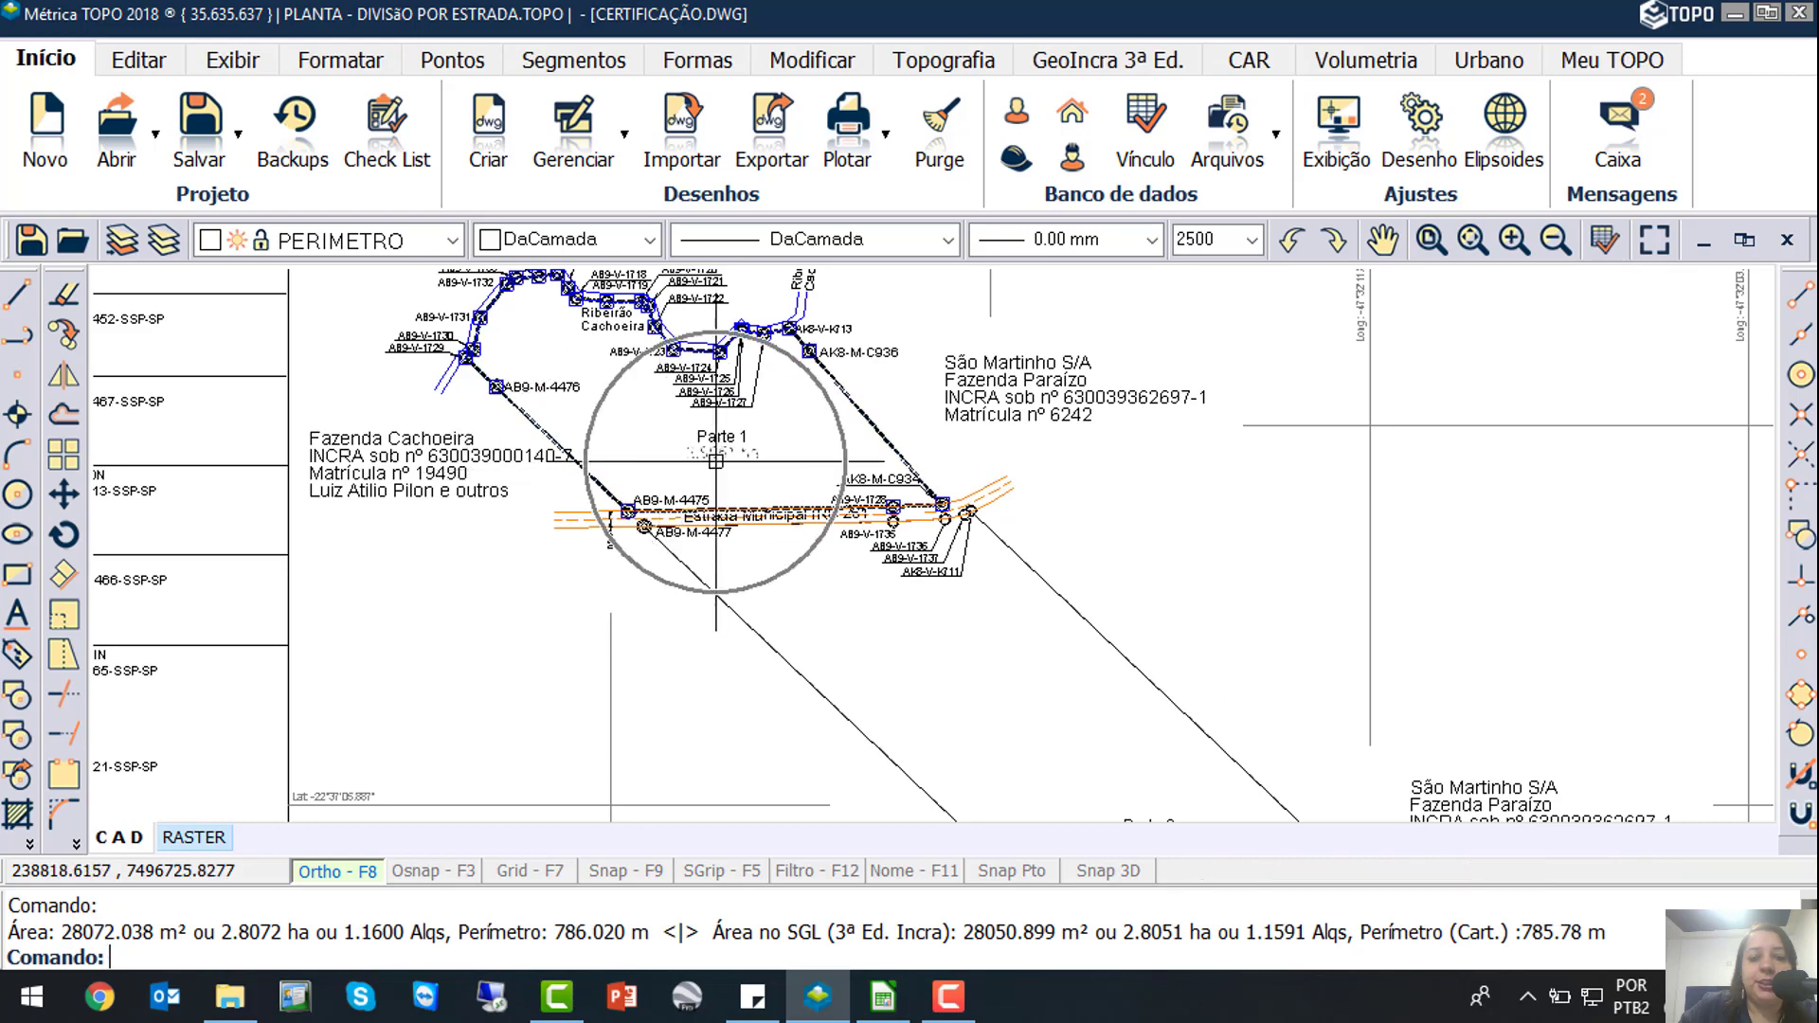
{"action": "key", "text": "ctrl"}
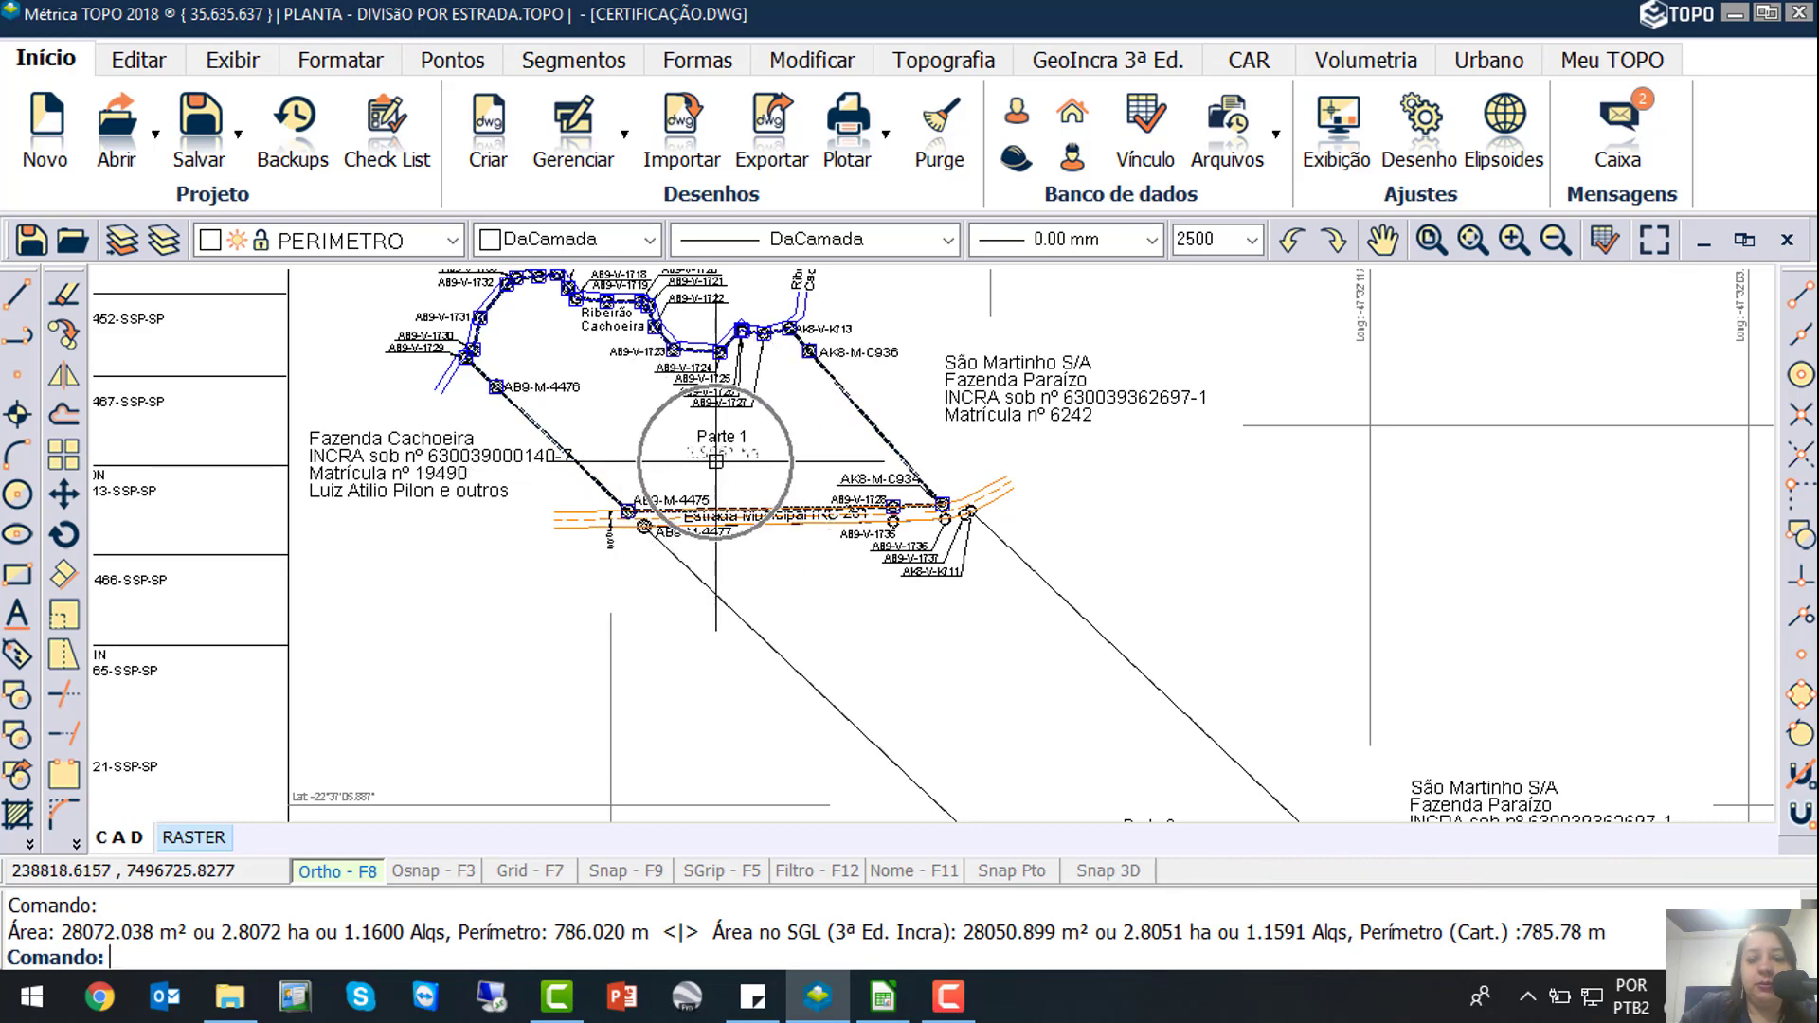
Examine the Parte 2 parcel and the overall plan of the property divided by the municipal road
{"action": "scroll", "coordinate": [715, 462], "scroll_direction": "down", "scroll_amount": 5}
{"action": "scroll", "coordinate": [866, 573], "scroll_direction": "up", "scroll_amount": 5}
{"action": "key", "text": "ctrl"}
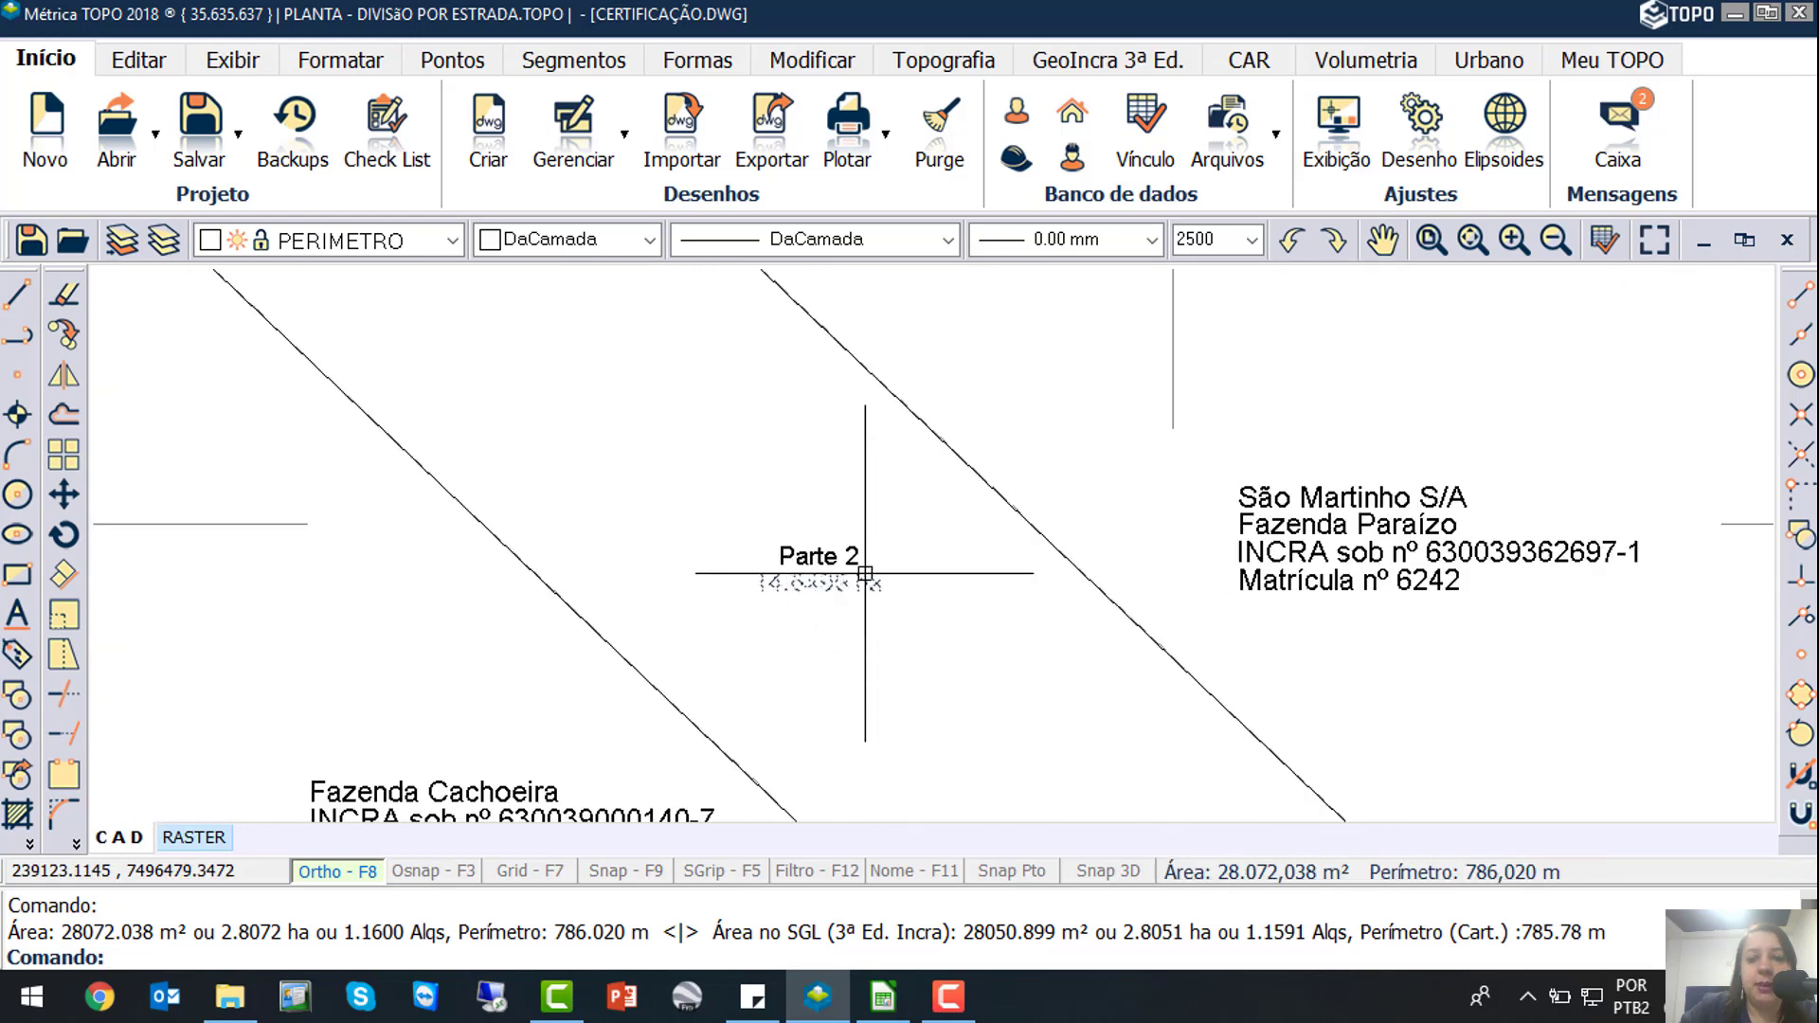
{"action": "scroll", "coordinate": [866, 573], "scroll_direction": "down", "scroll_amount": 5}
{"action": "key", "text": "Escape"}
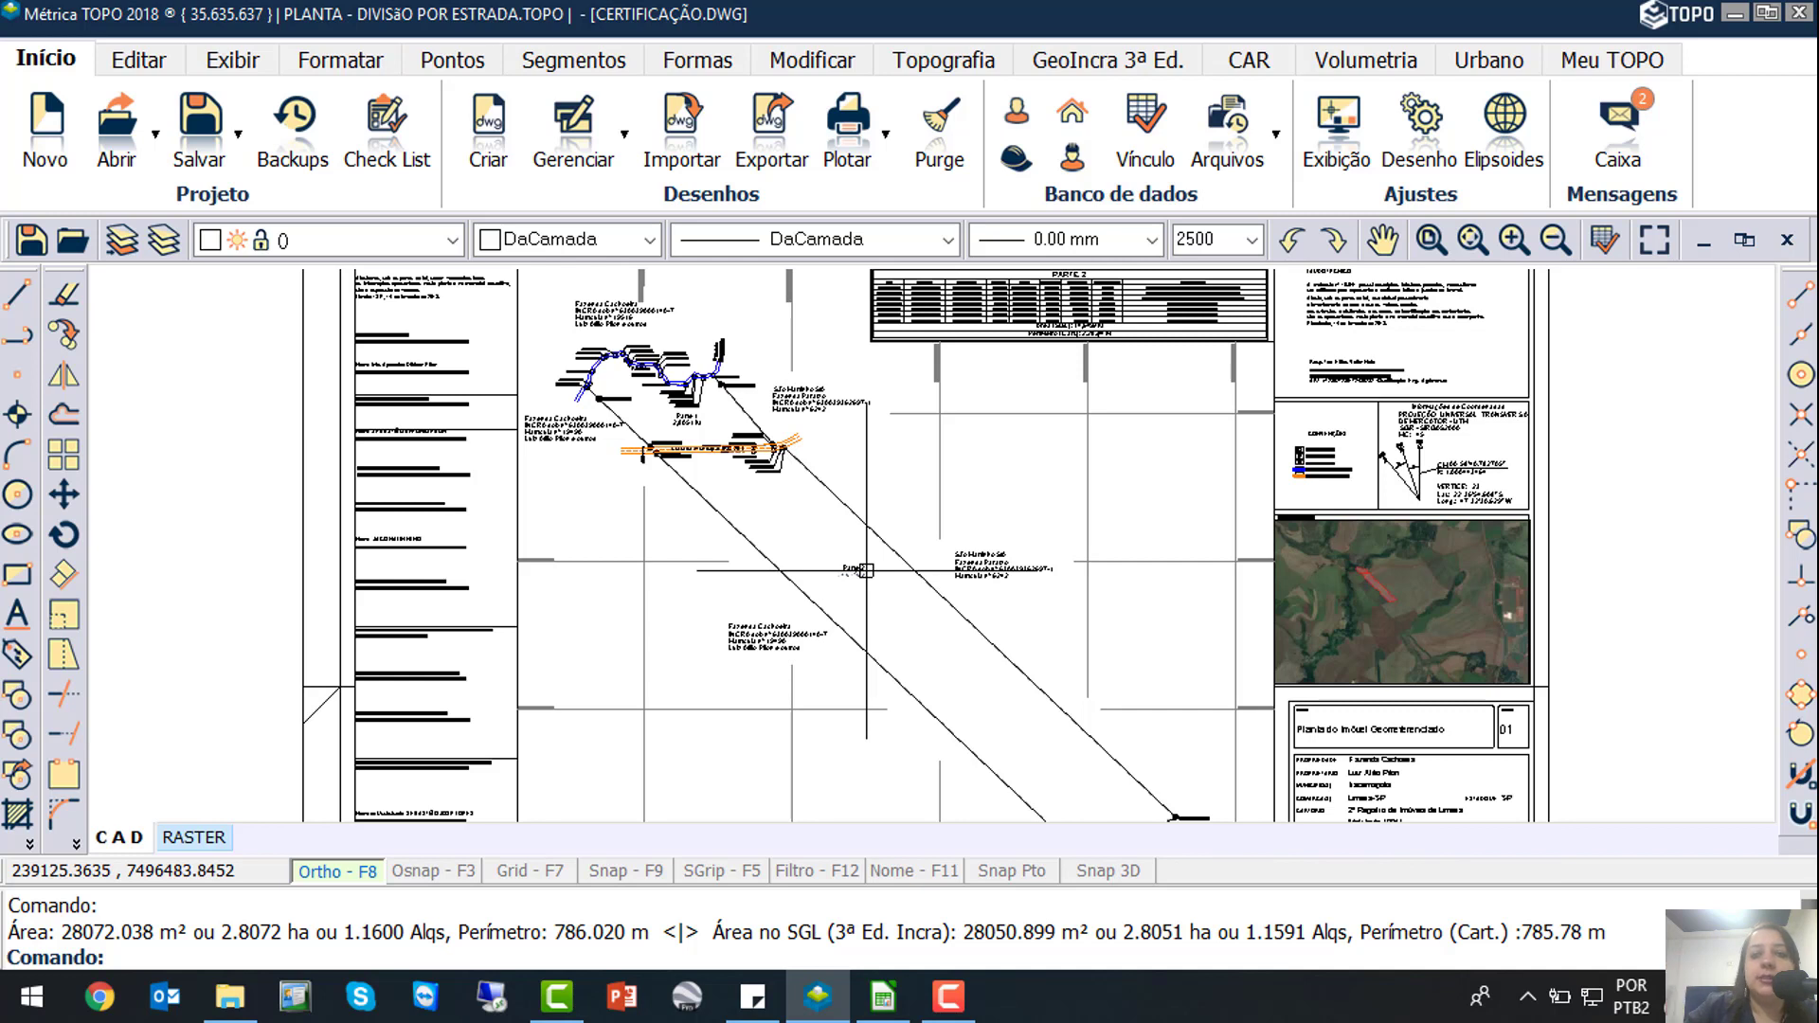
{"action": "left_click", "coordinate": [672, 396]}
{"action": "left_click", "coordinate": [835, 577]}
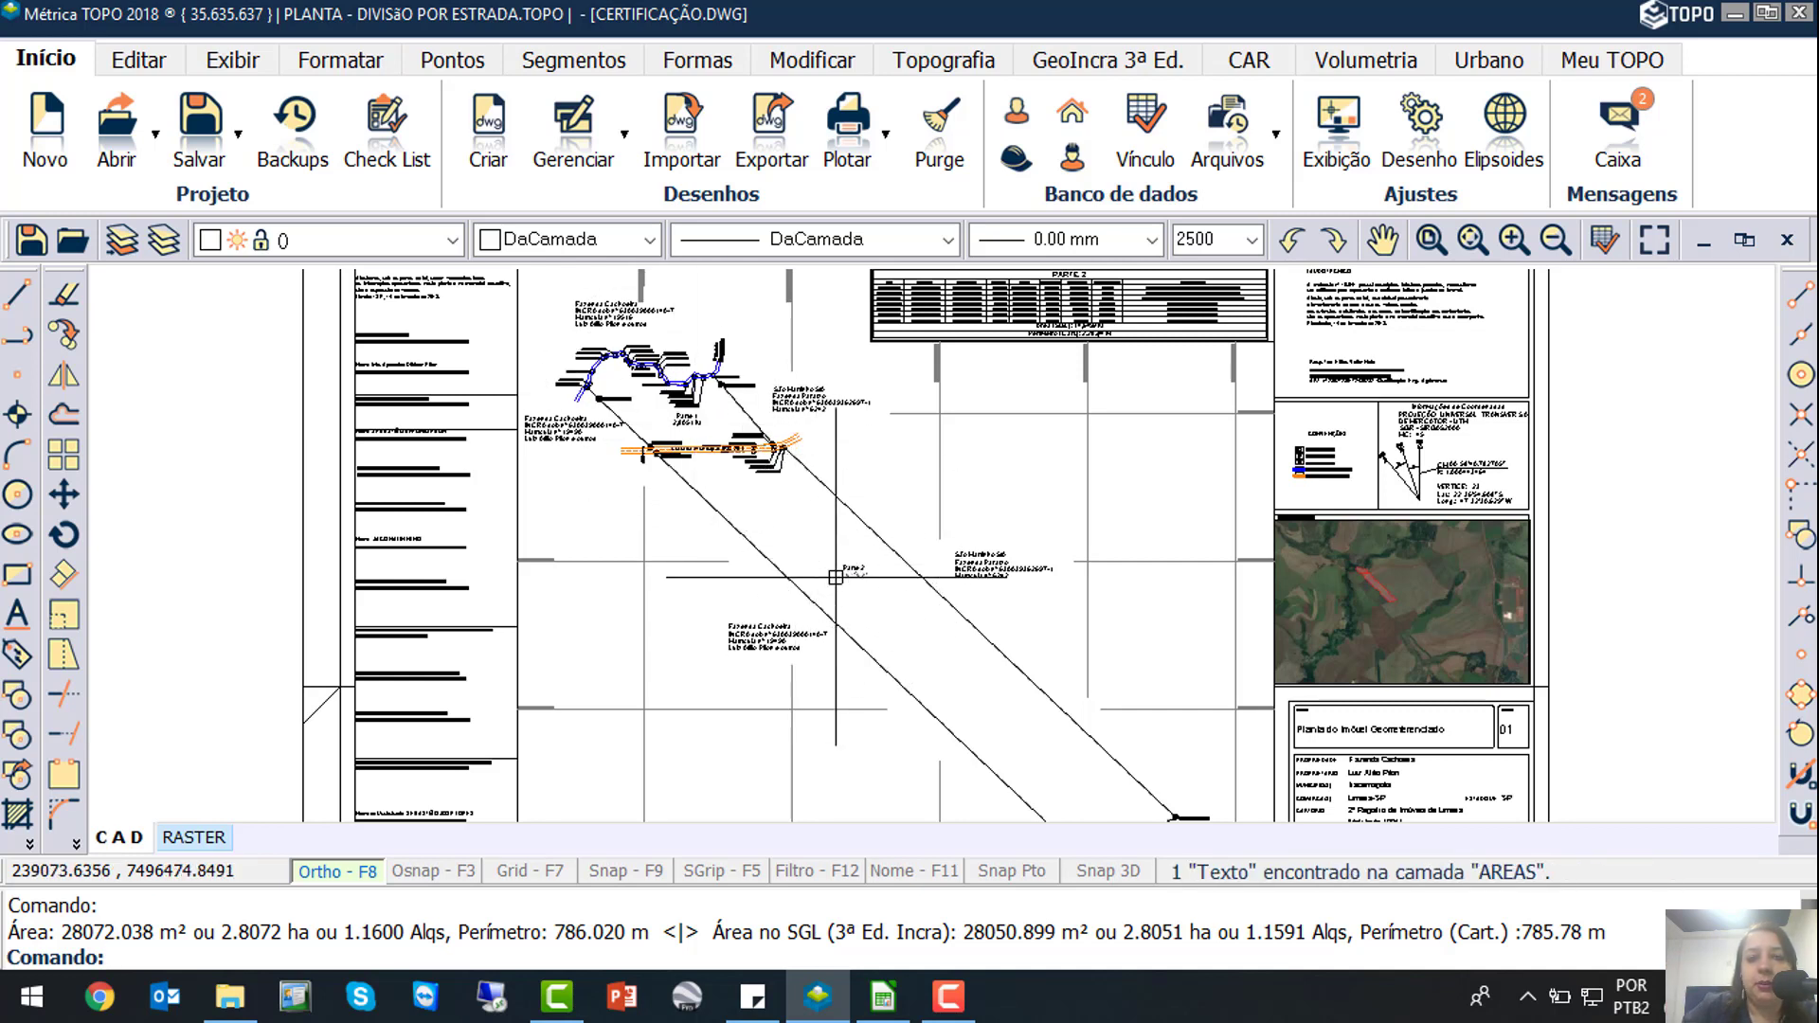
{"action": "scroll", "coordinate": [611, 422], "scroll_direction": "up", "scroll_amount": 3}
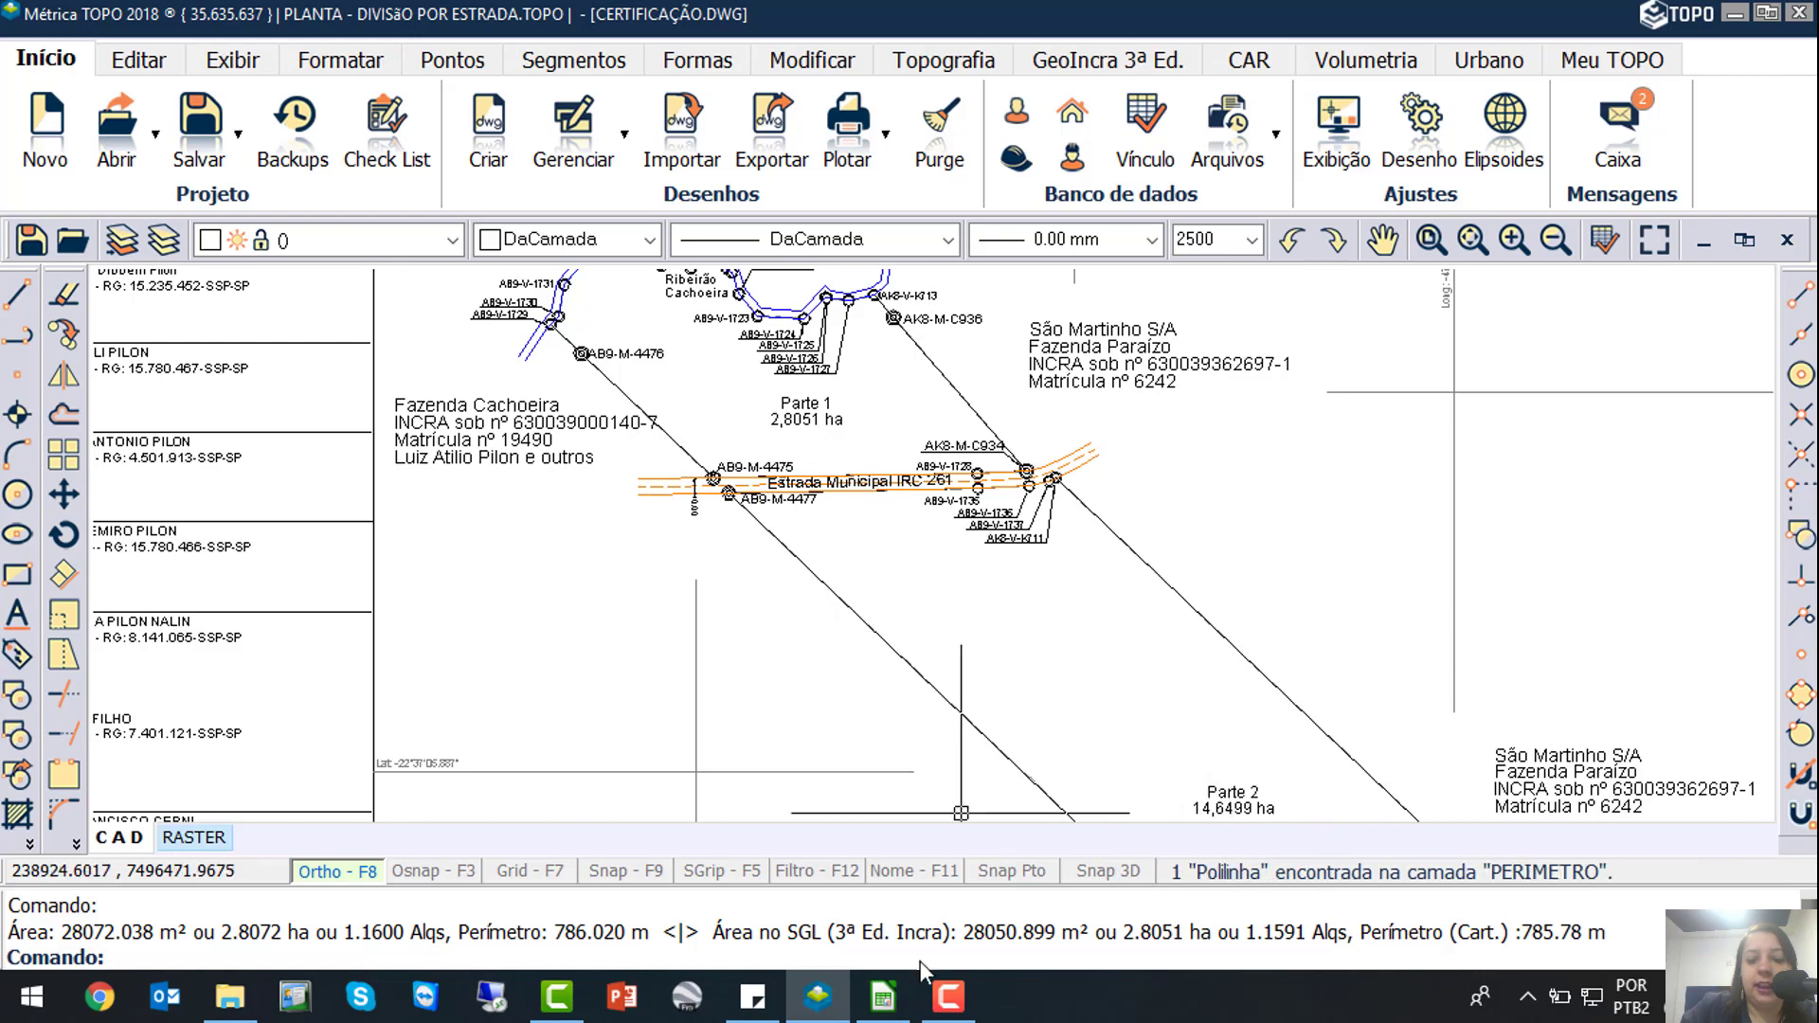
Switch to the SIGEF spreadsheet in LibreOffice Calc and examine its identificacao sheet
{"action": "left_click", "coordinate": [883, 1007]}
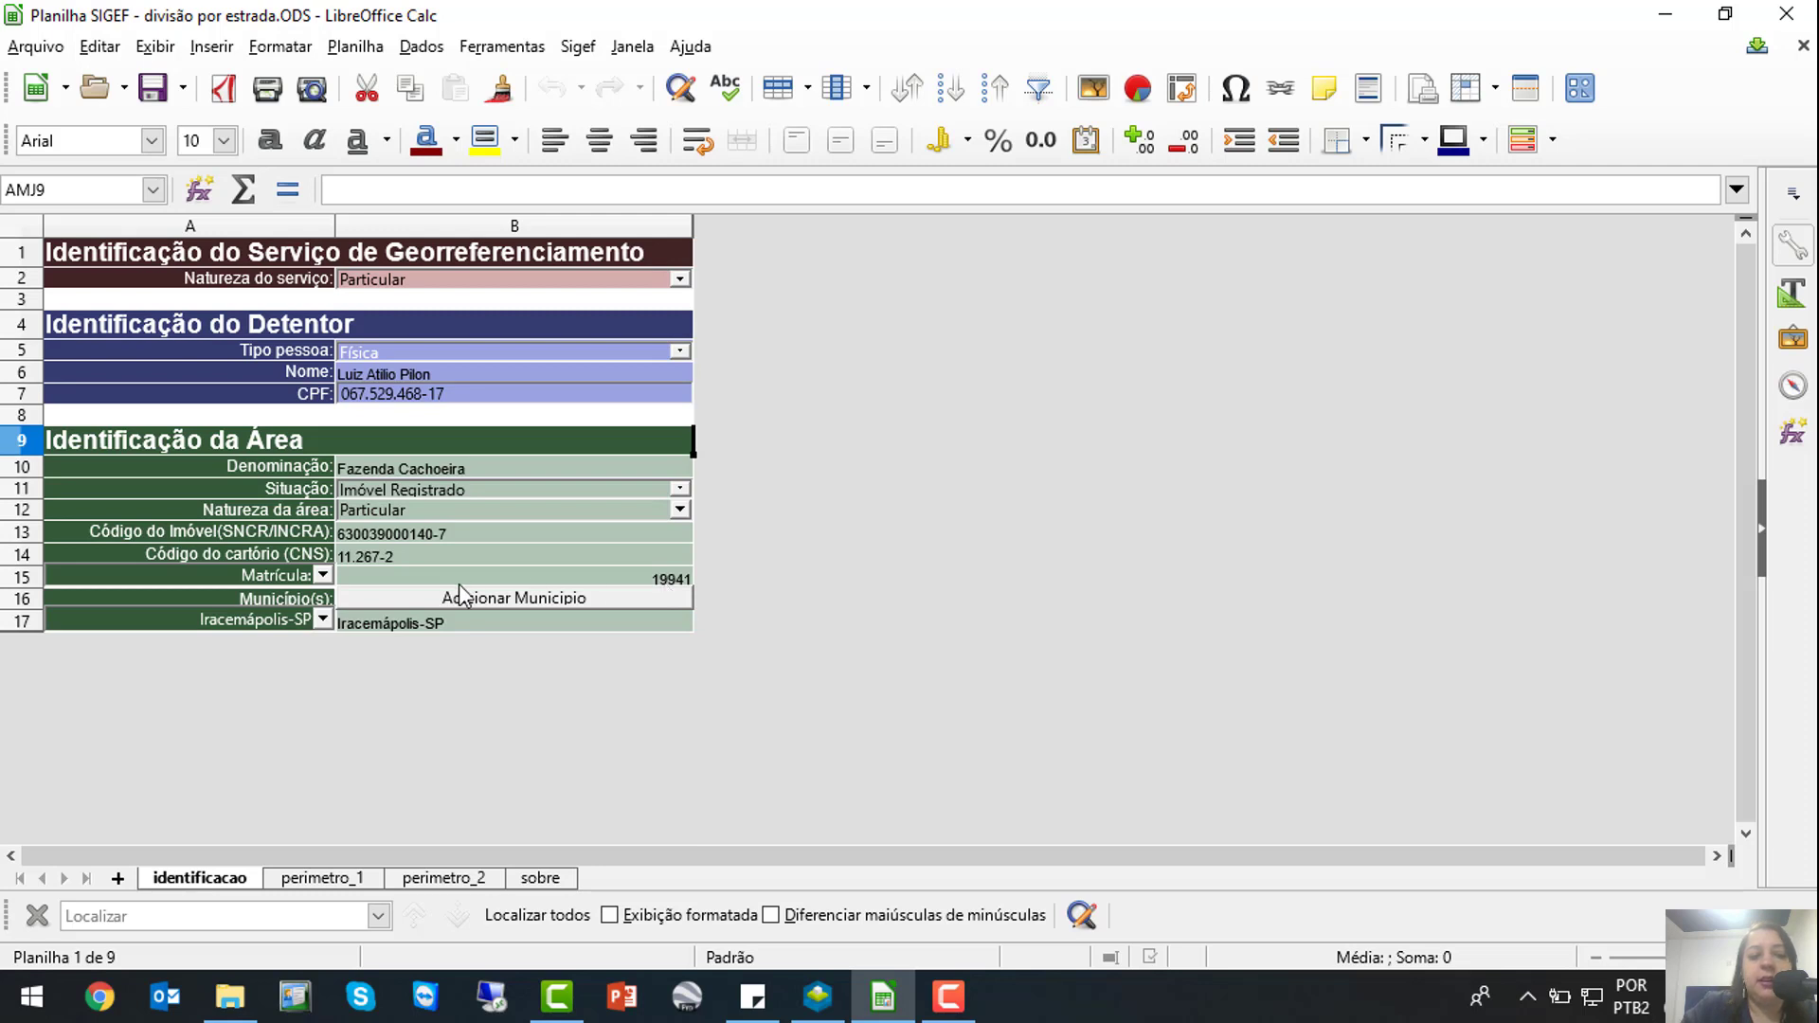
{"action": "left_click", "coordinate": [217, 886]}
{"action": "key", "text": "ctrl"}
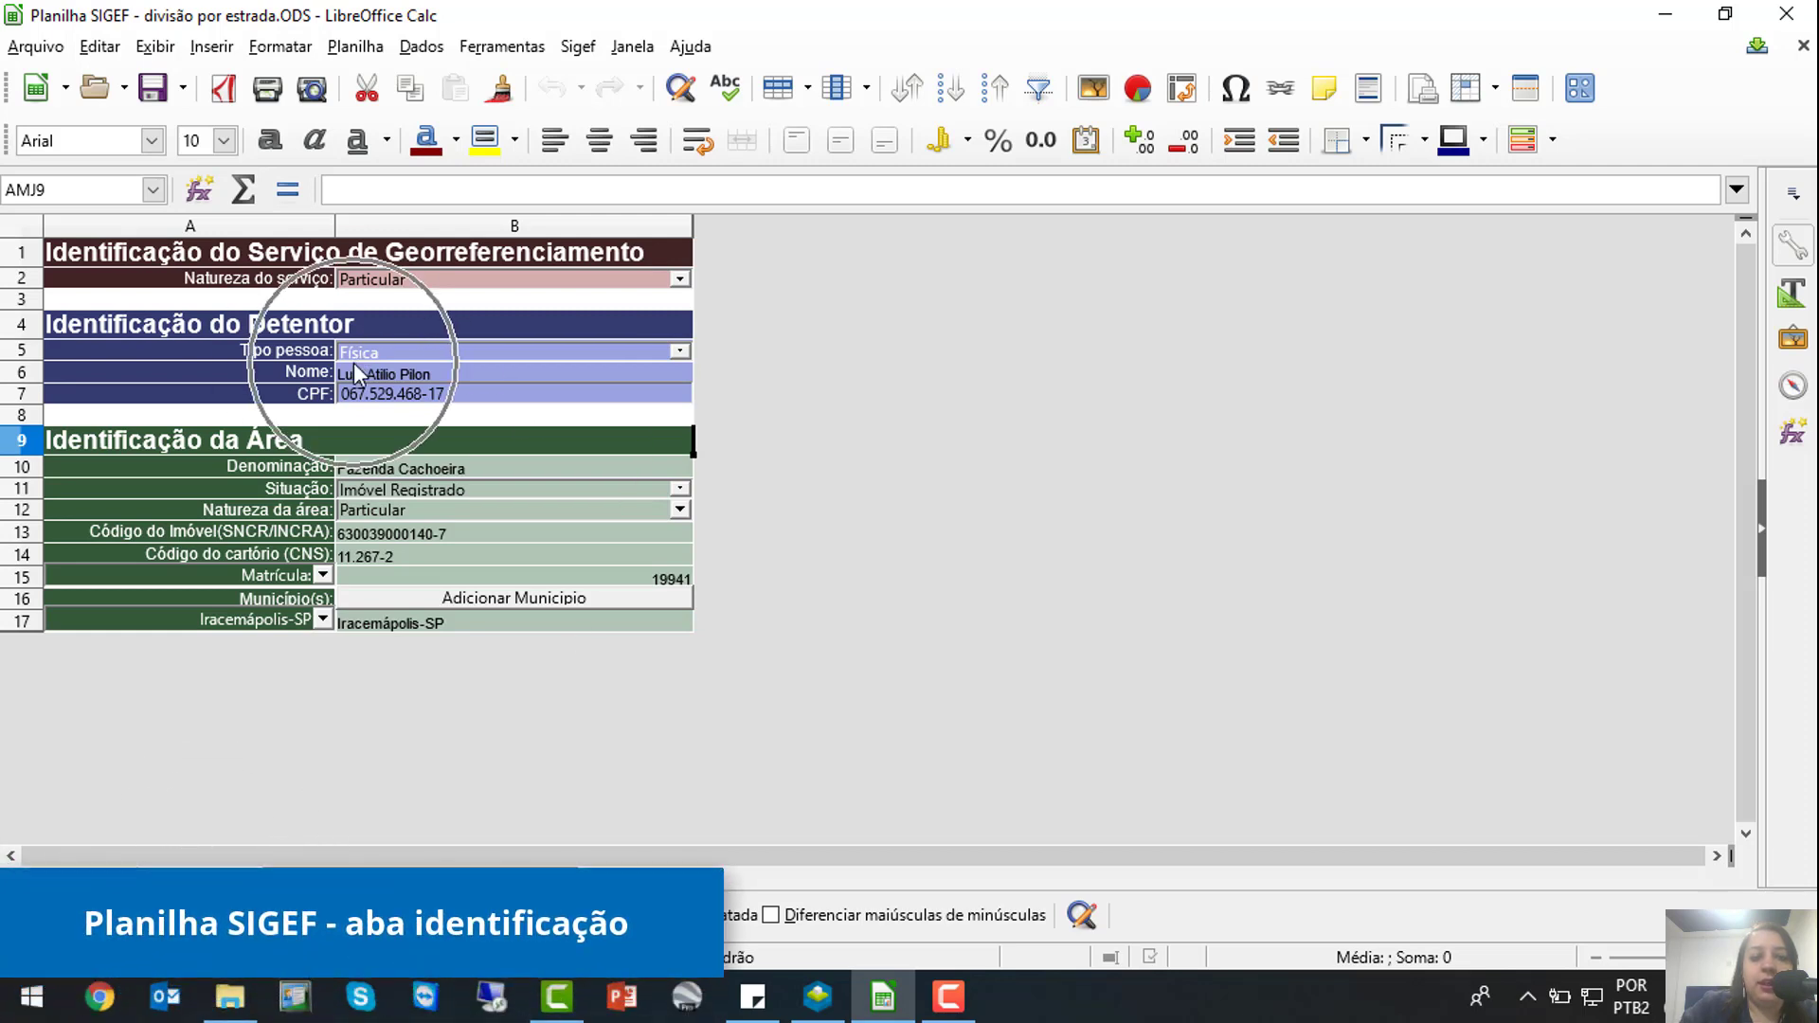
{"action": "key", "text": "ctrl"}
{"action": "key", "text": "ctrl"}
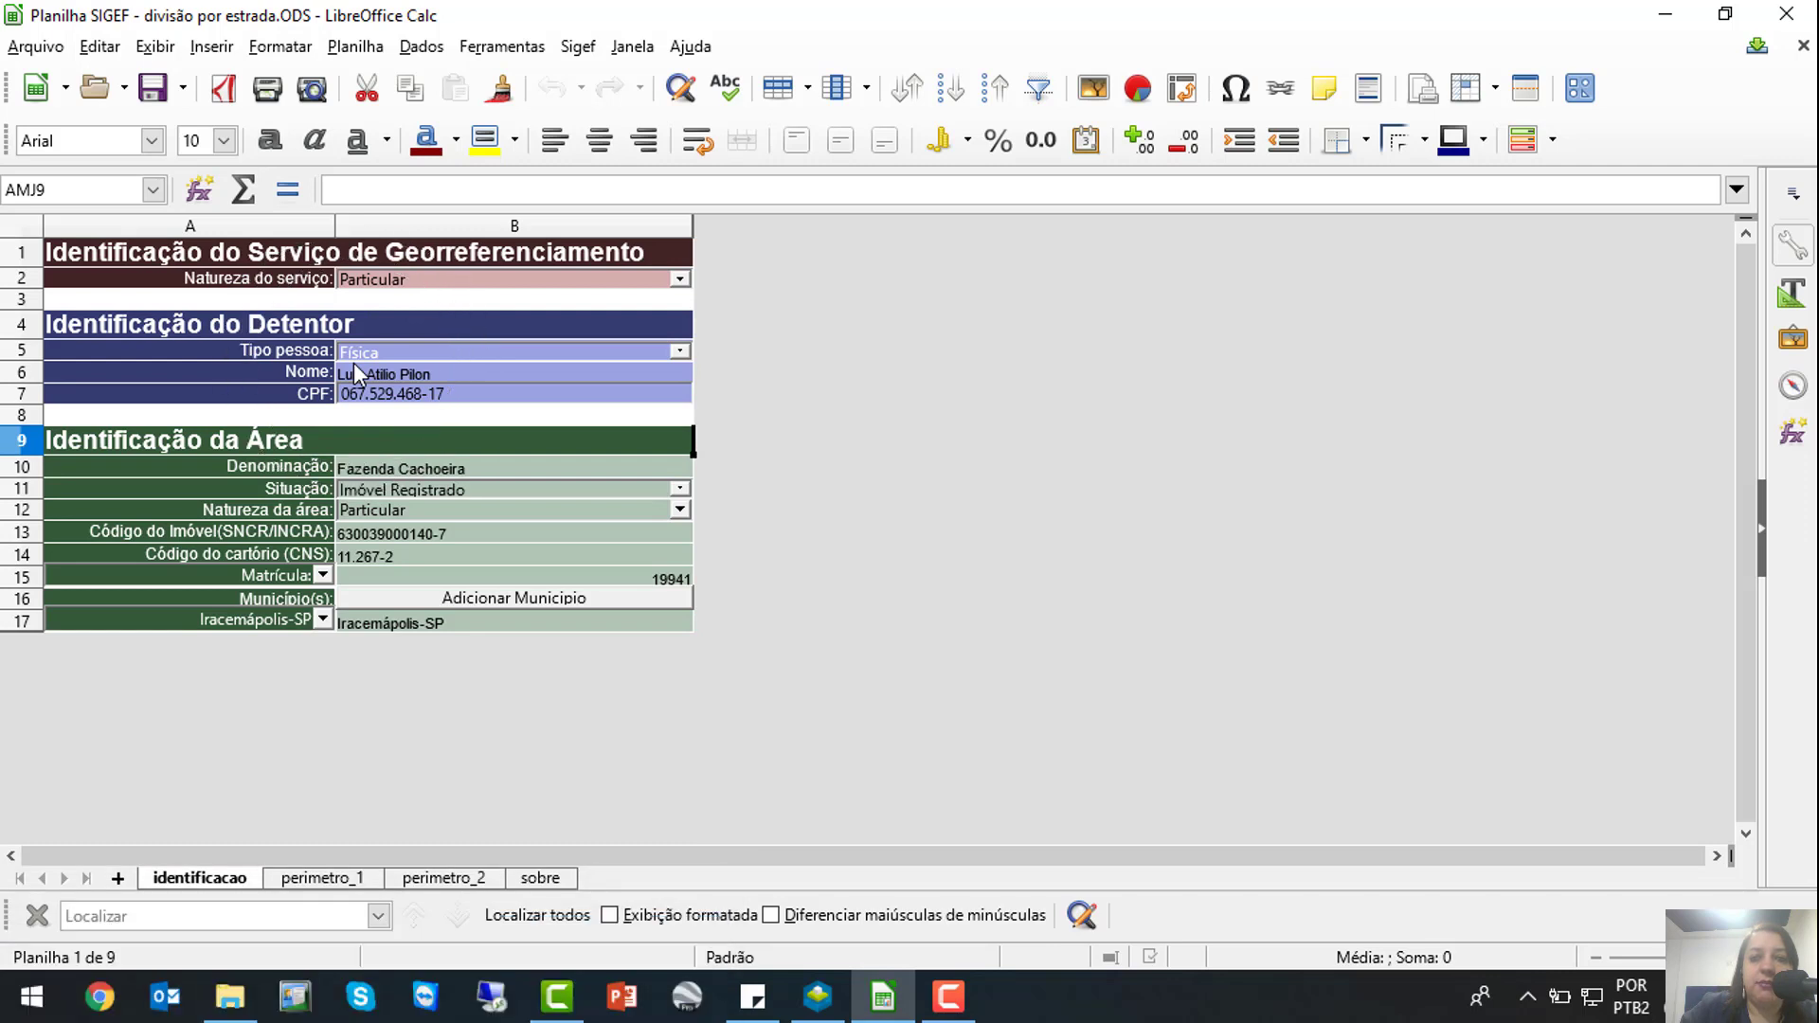
{"action": "key", "text": "ctrl"}
{"action": "key", "text": "ctrl"}
{"action": "key", "text": "ctrl"}
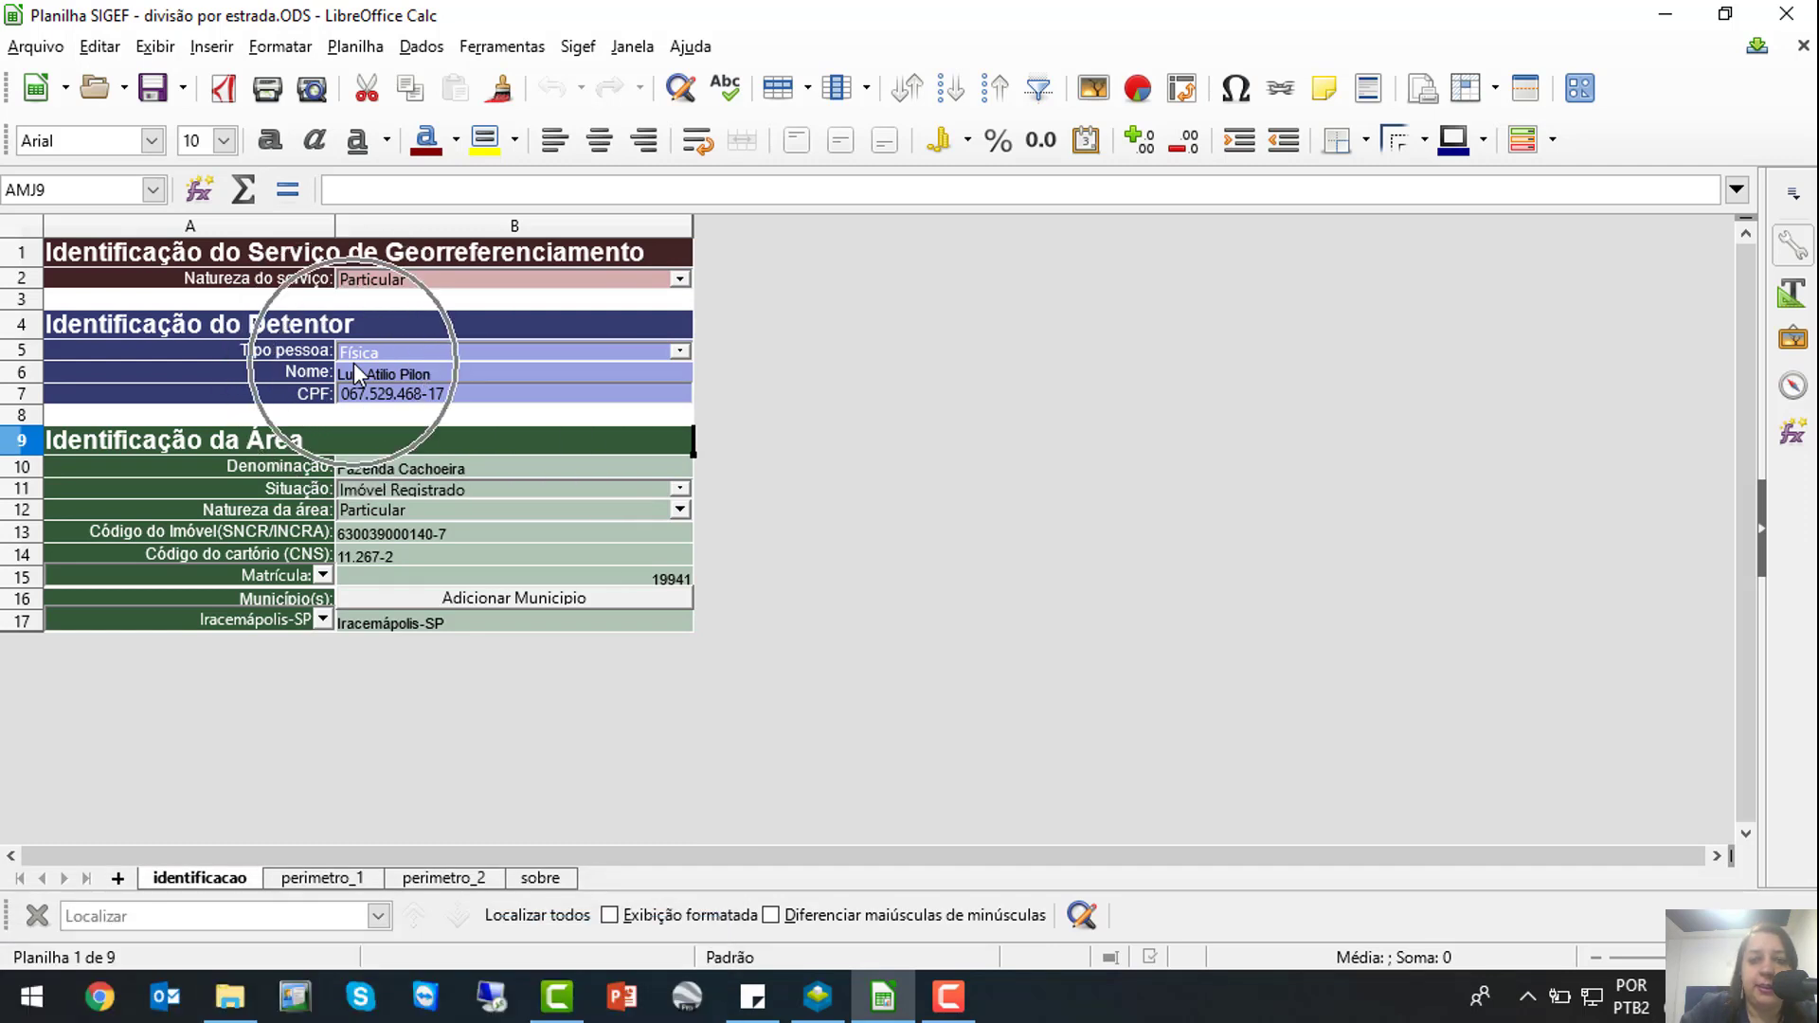
{"action": "key", "text": "ctrl"}
{"action": "key", "text": "ctrl"}
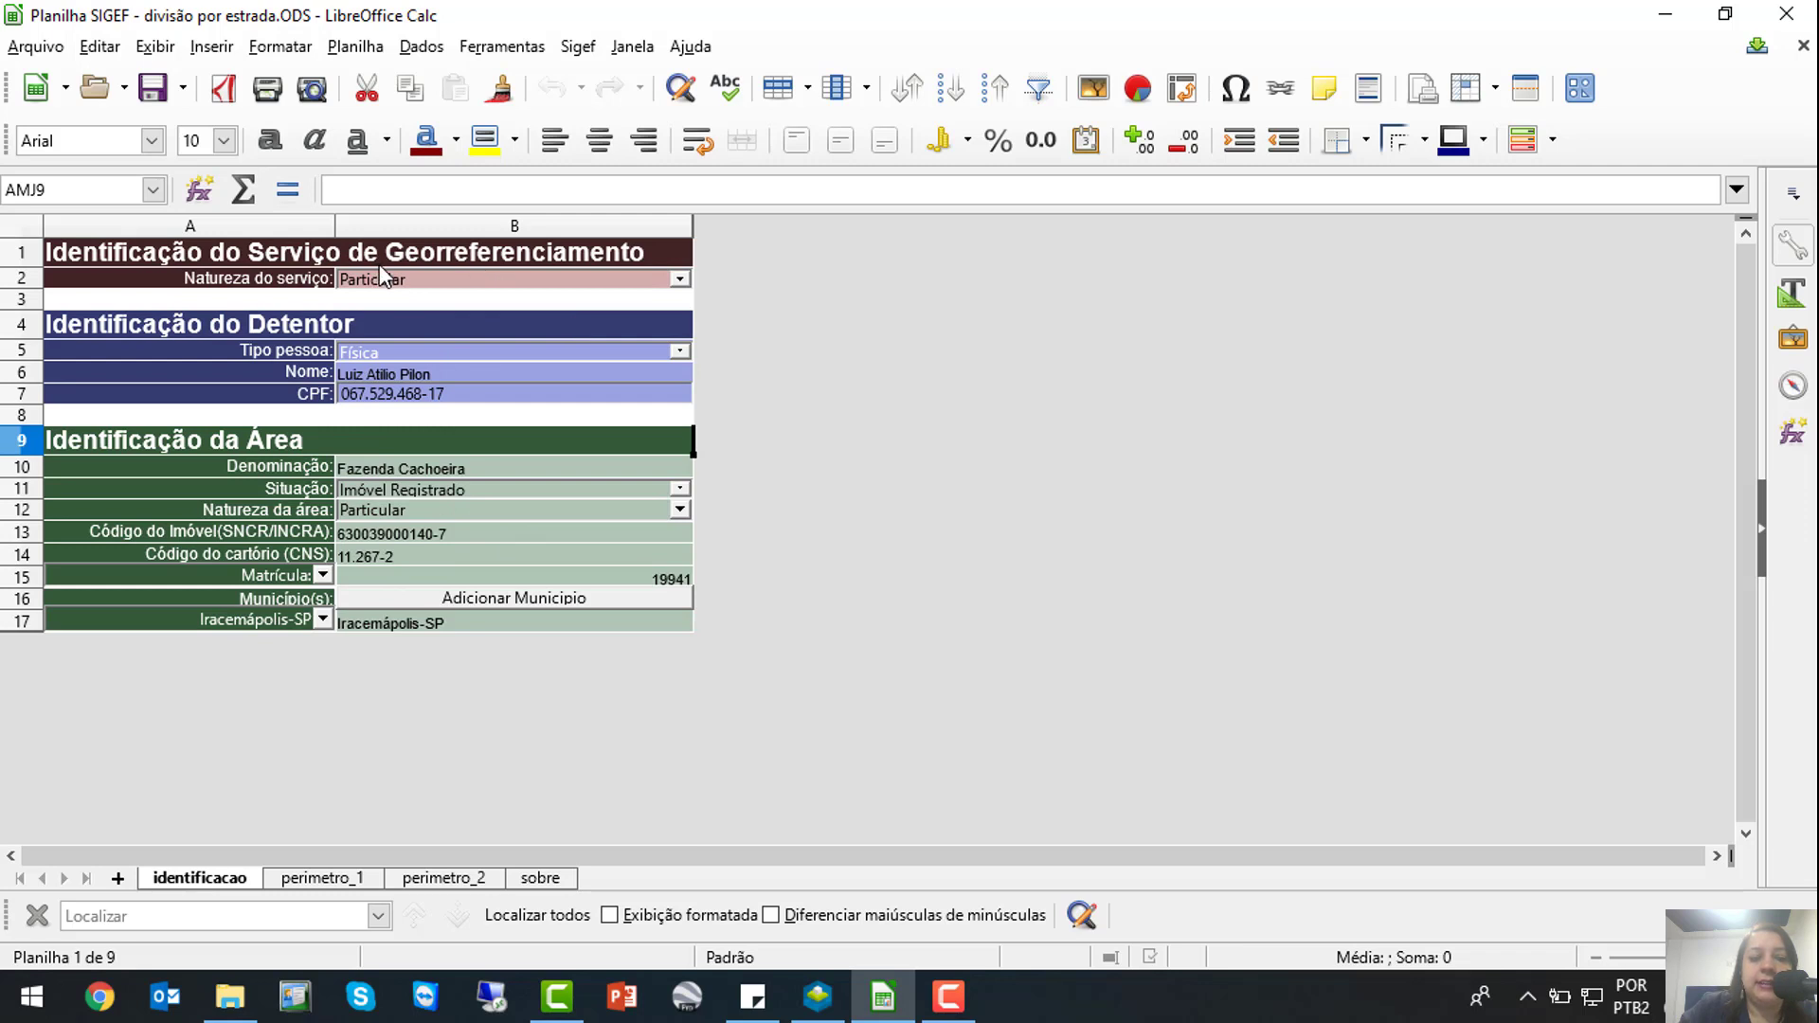
Set the service nature (Natureza do serviço) to Particular on the identificacao sheet
{"action": "key", "text": "ctrl"}
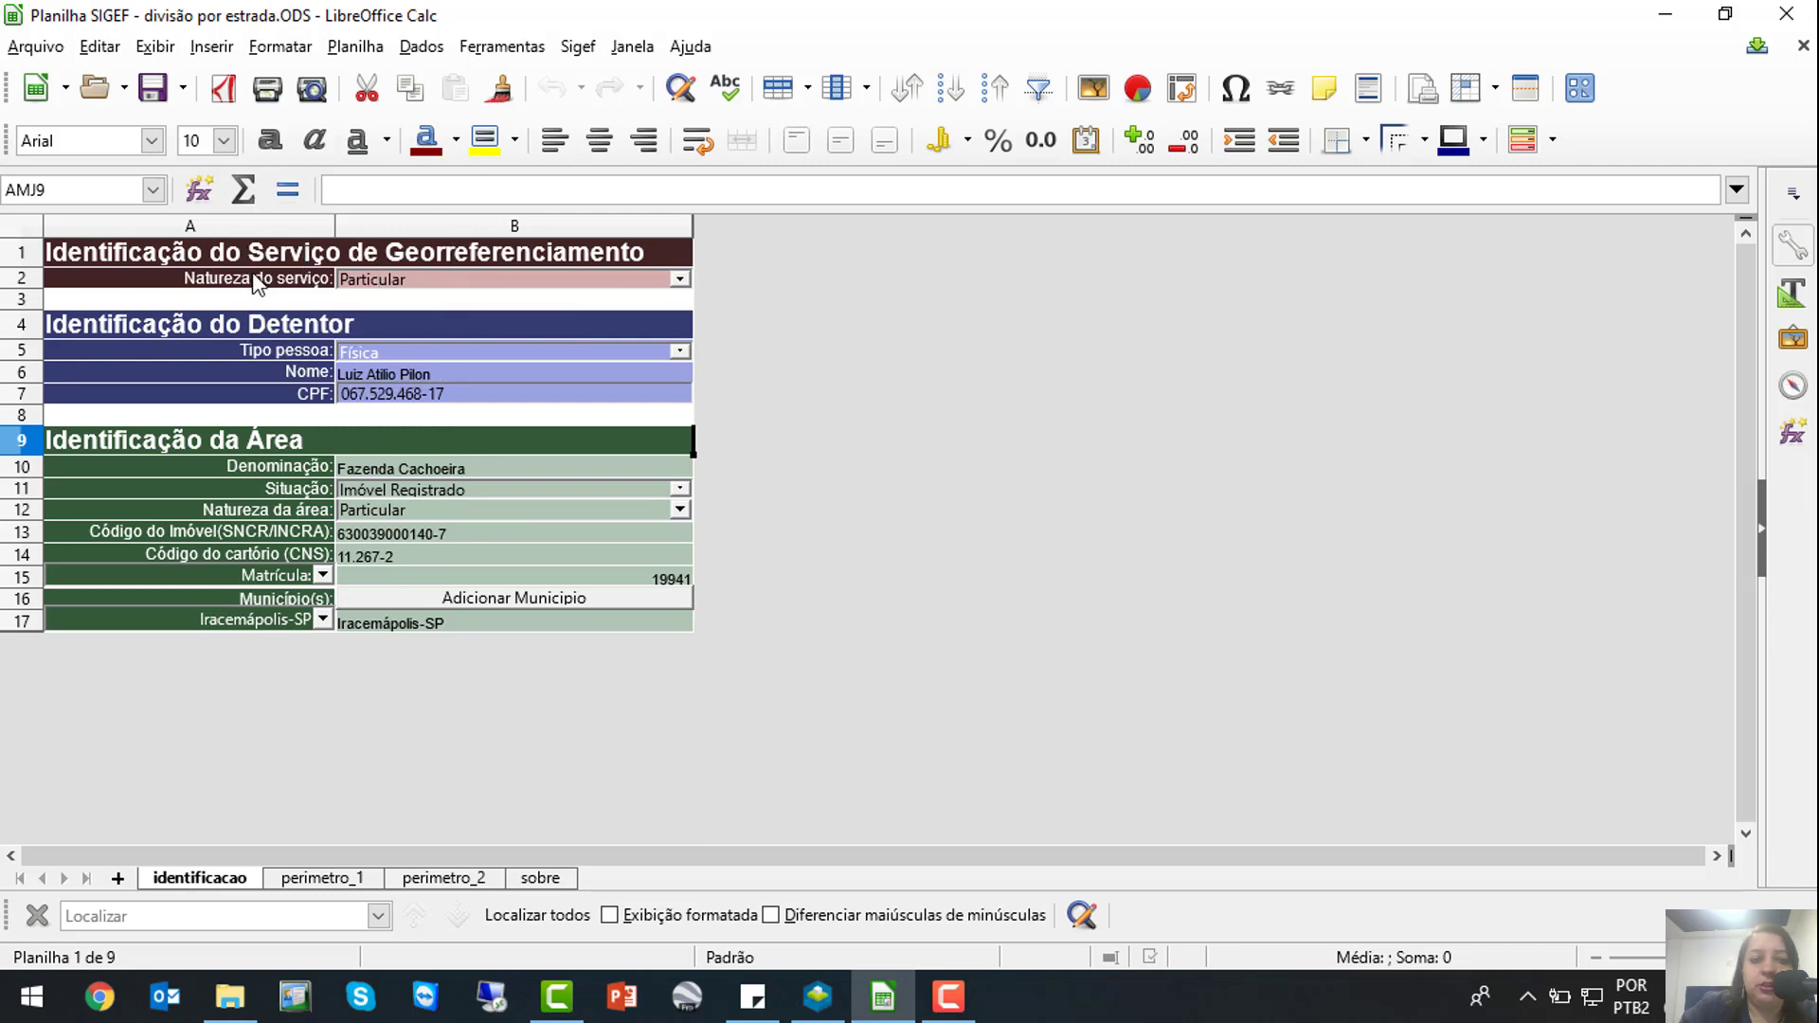
{"action": "key", "text": "ctrl"}
{"action": "key", "text": "ctrl"}
{"action": "left_click", "coordinate": [681, 279]}
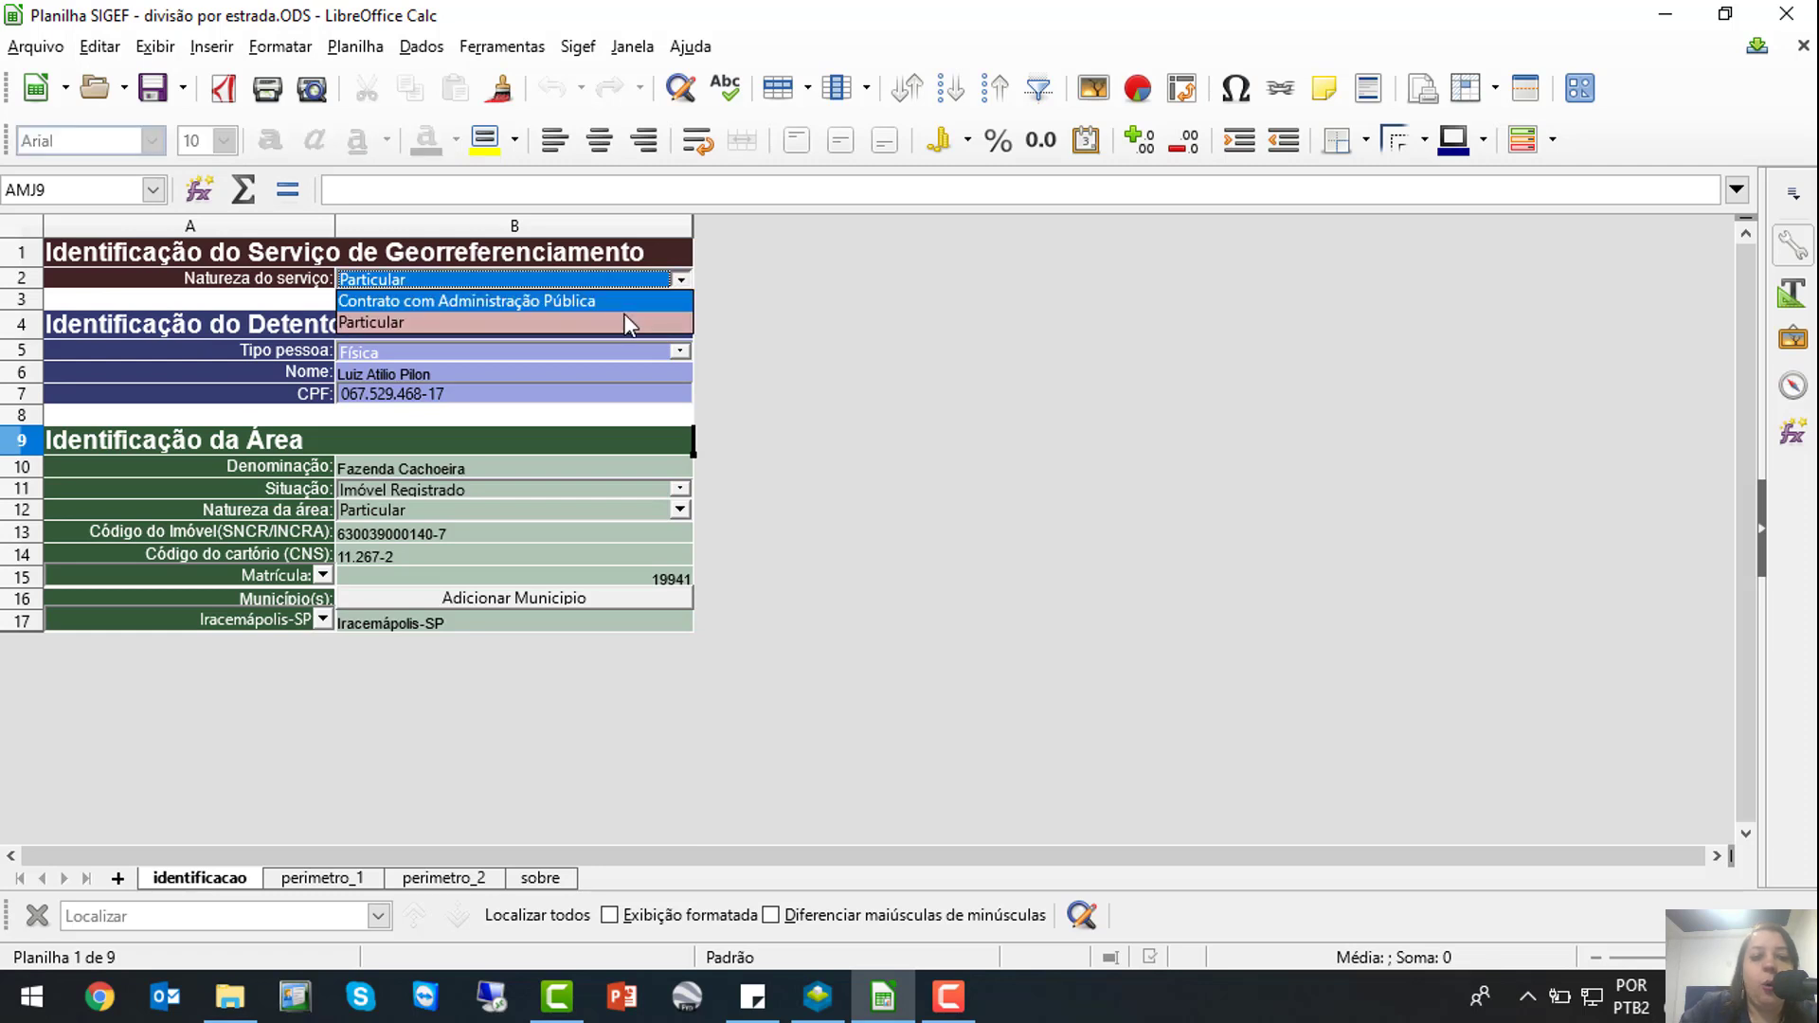
{"action": "key", "text": "ctrl"}
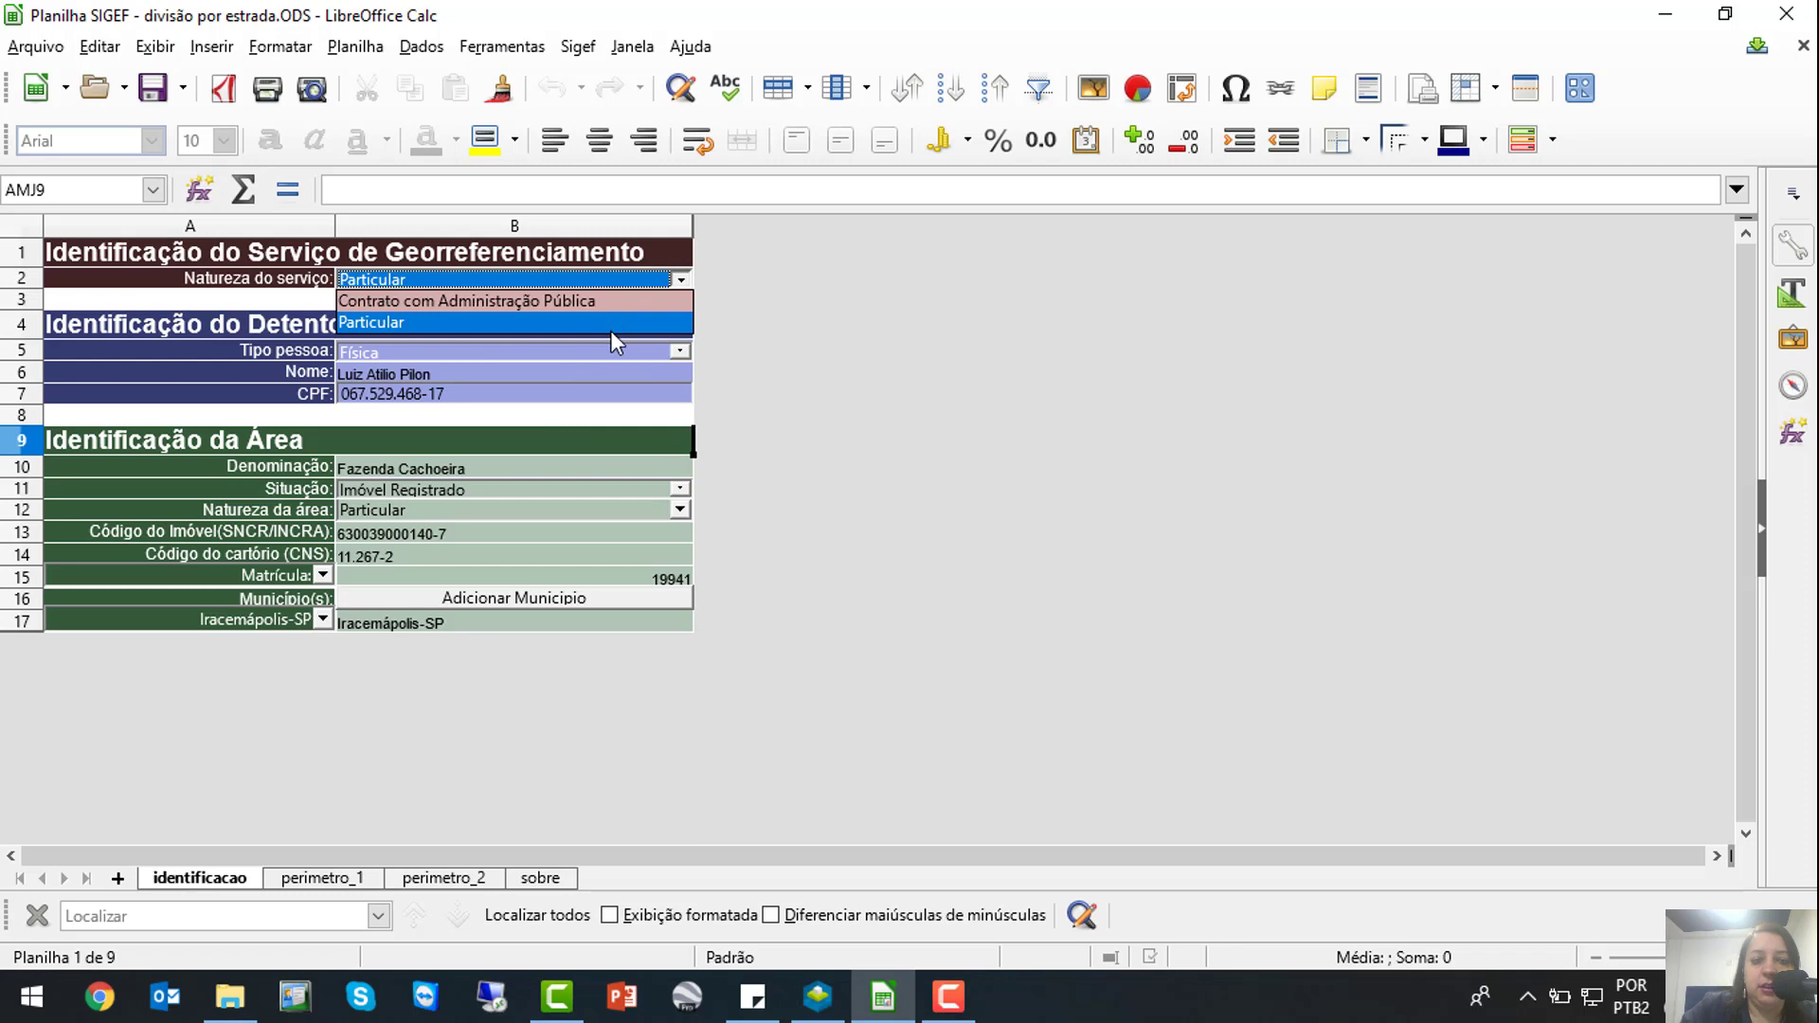
{"action": "left_click", "coordinate": [610, 331]}
{"action": "key", "text": "ctrl"}
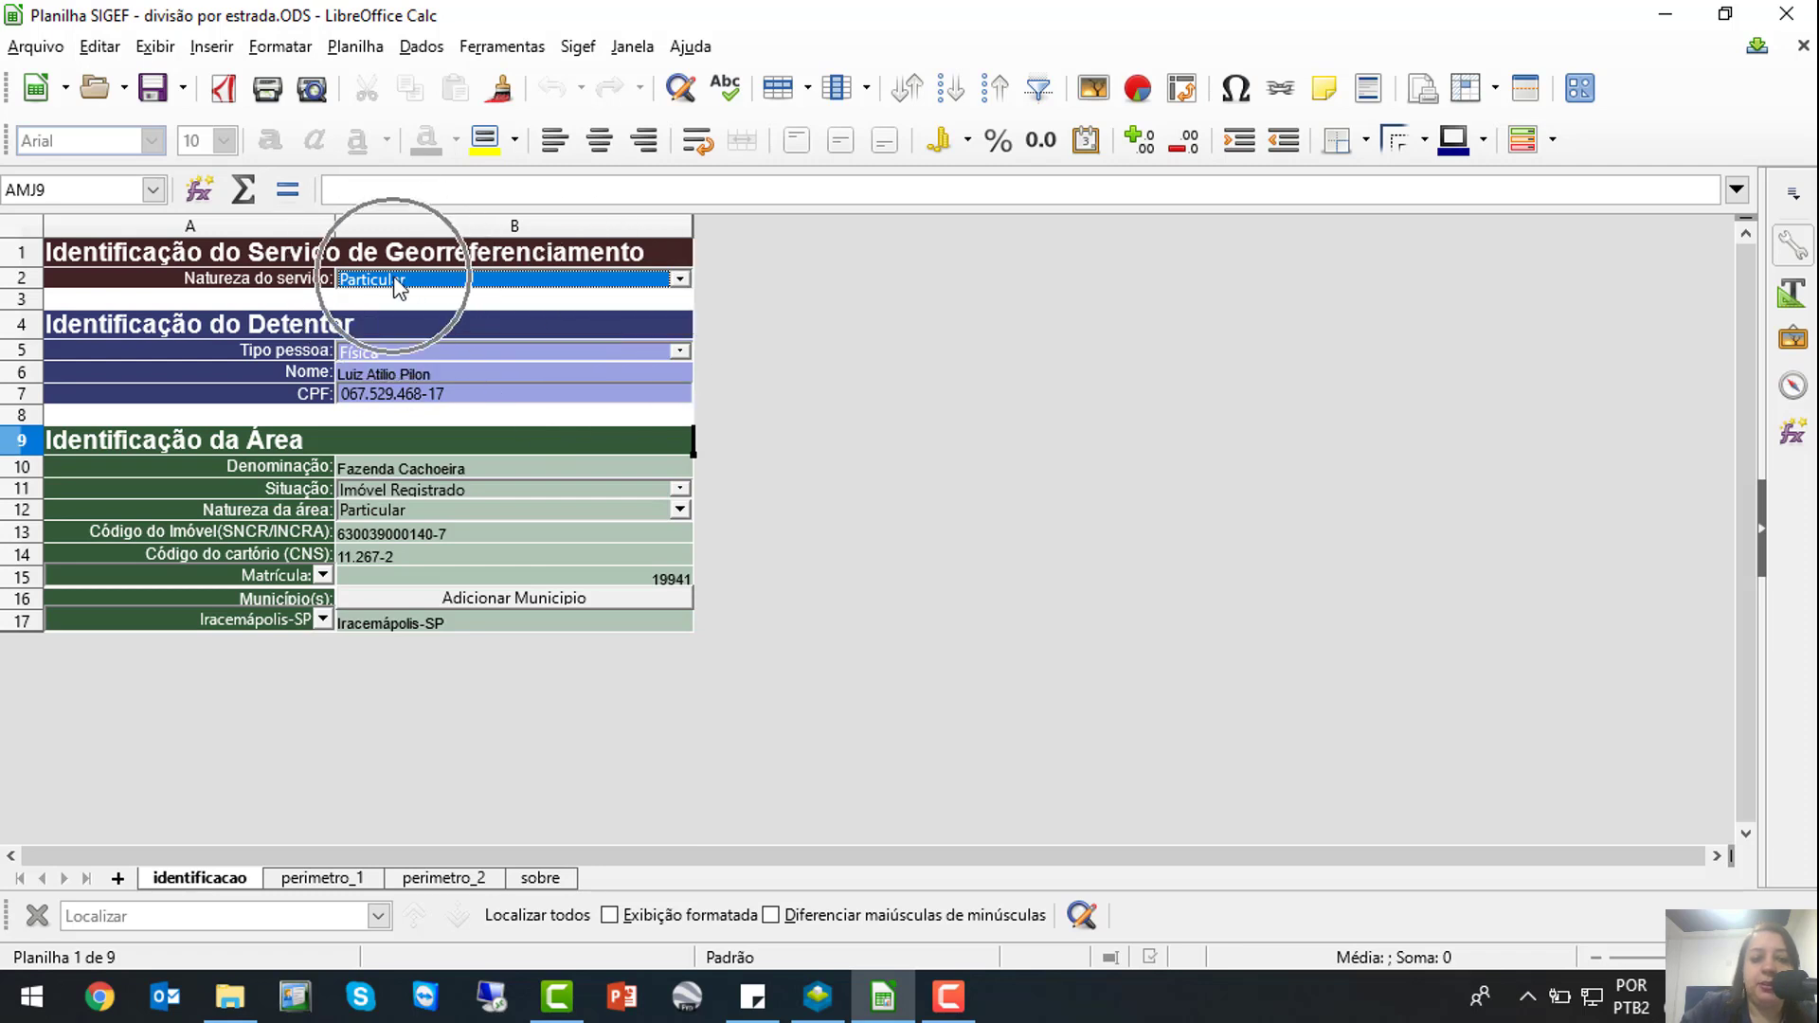
Review the holder's person type options, Física and Jurídica, along with the name and CPF fields
{"action": "key", "text": "ctrl"}
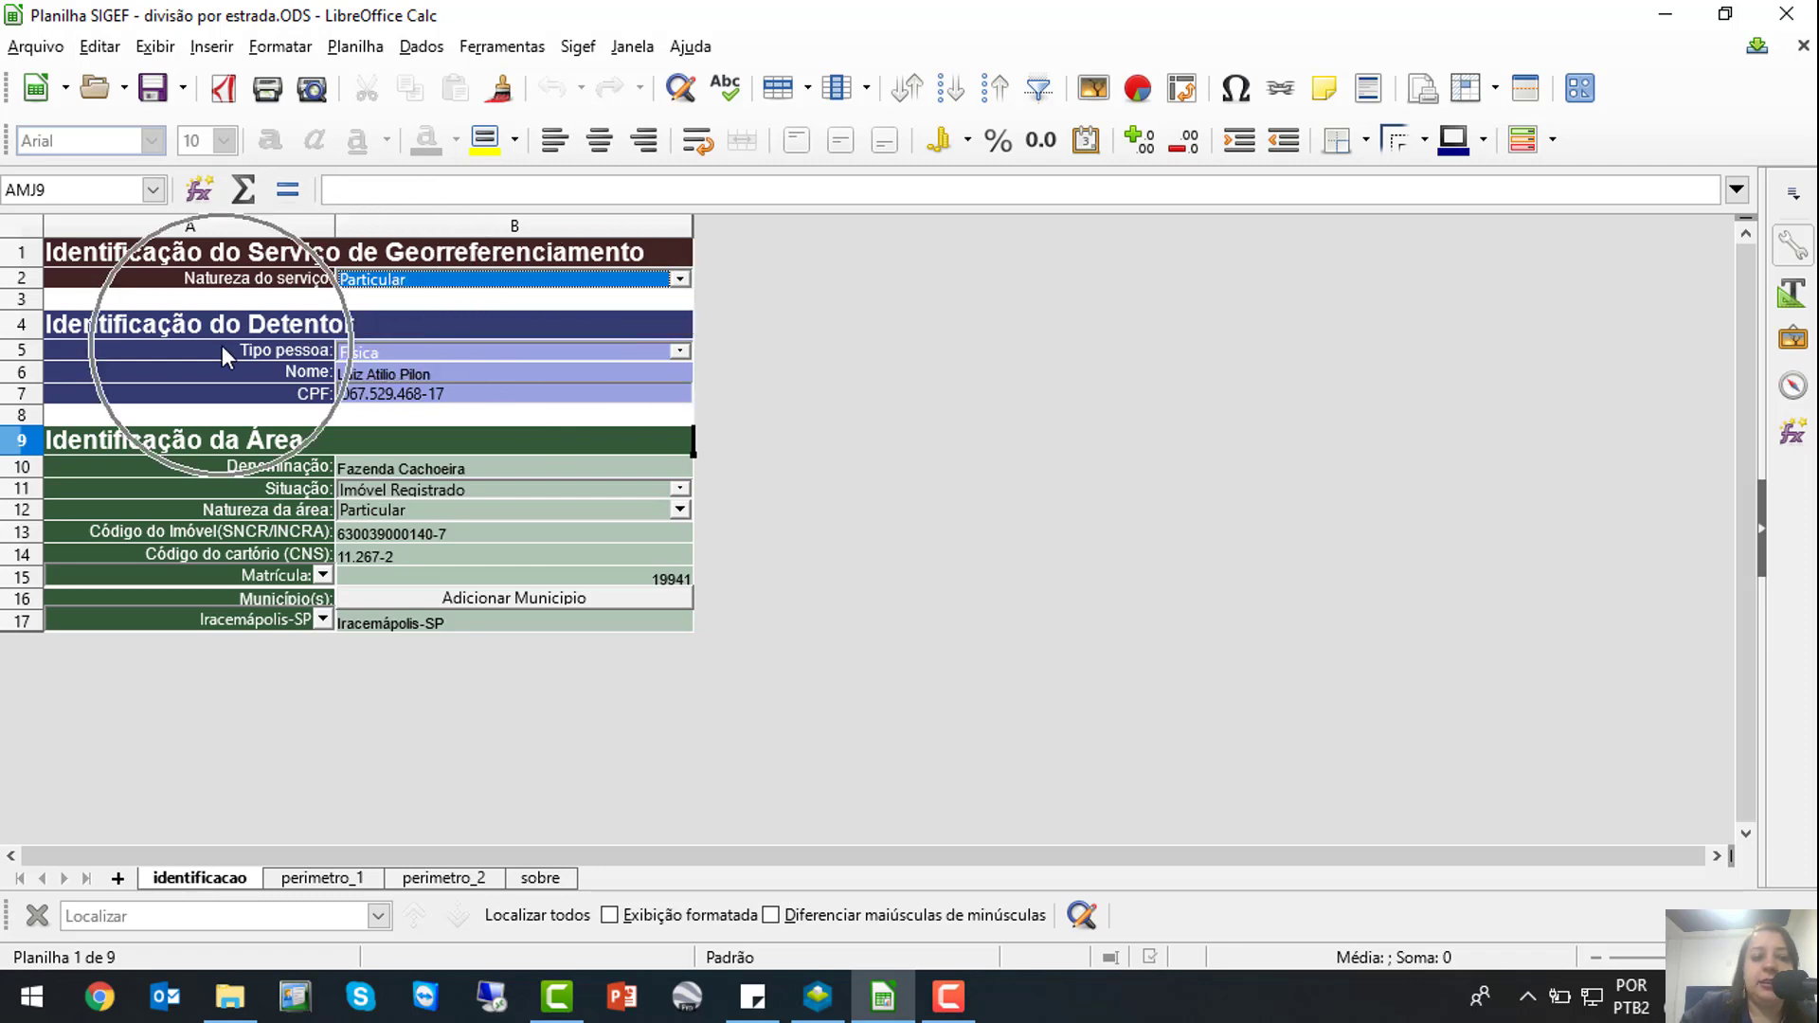
{"action": "key", "text": "ctrl"}
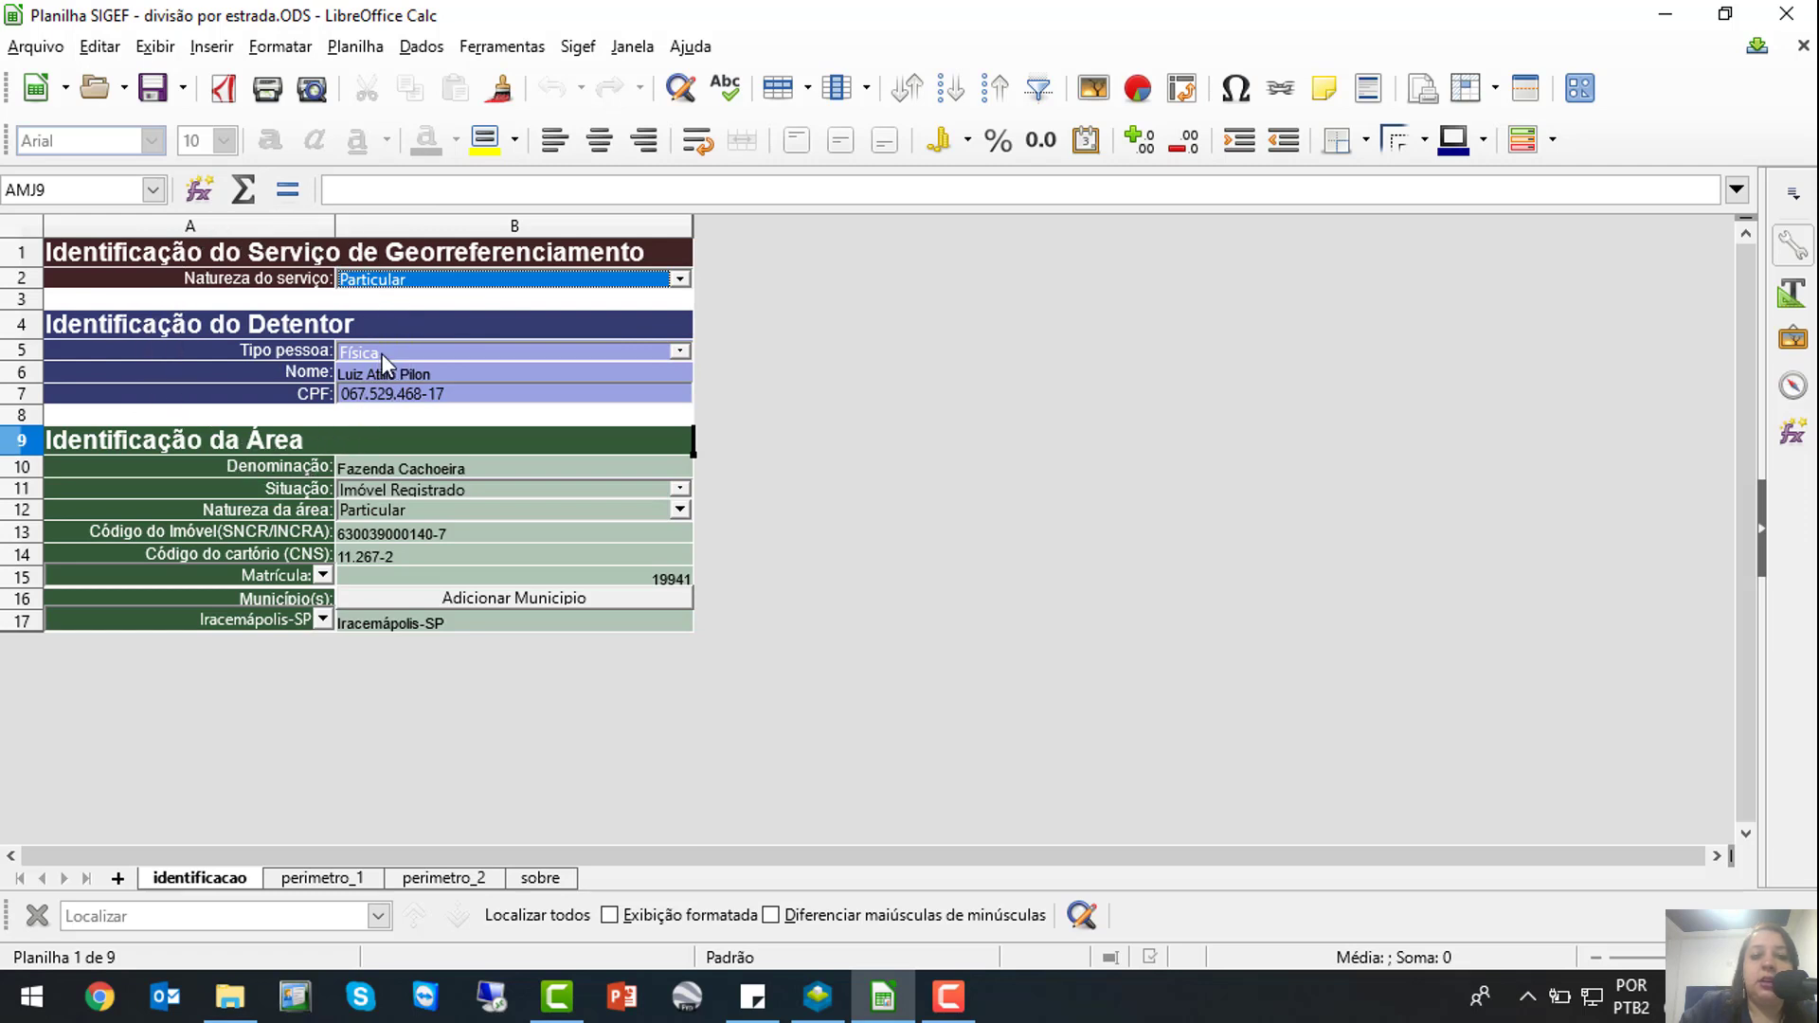
{"action": "key", "text": "ctrl"}
{"action": "left_click", "coordinate": [683, 351]}
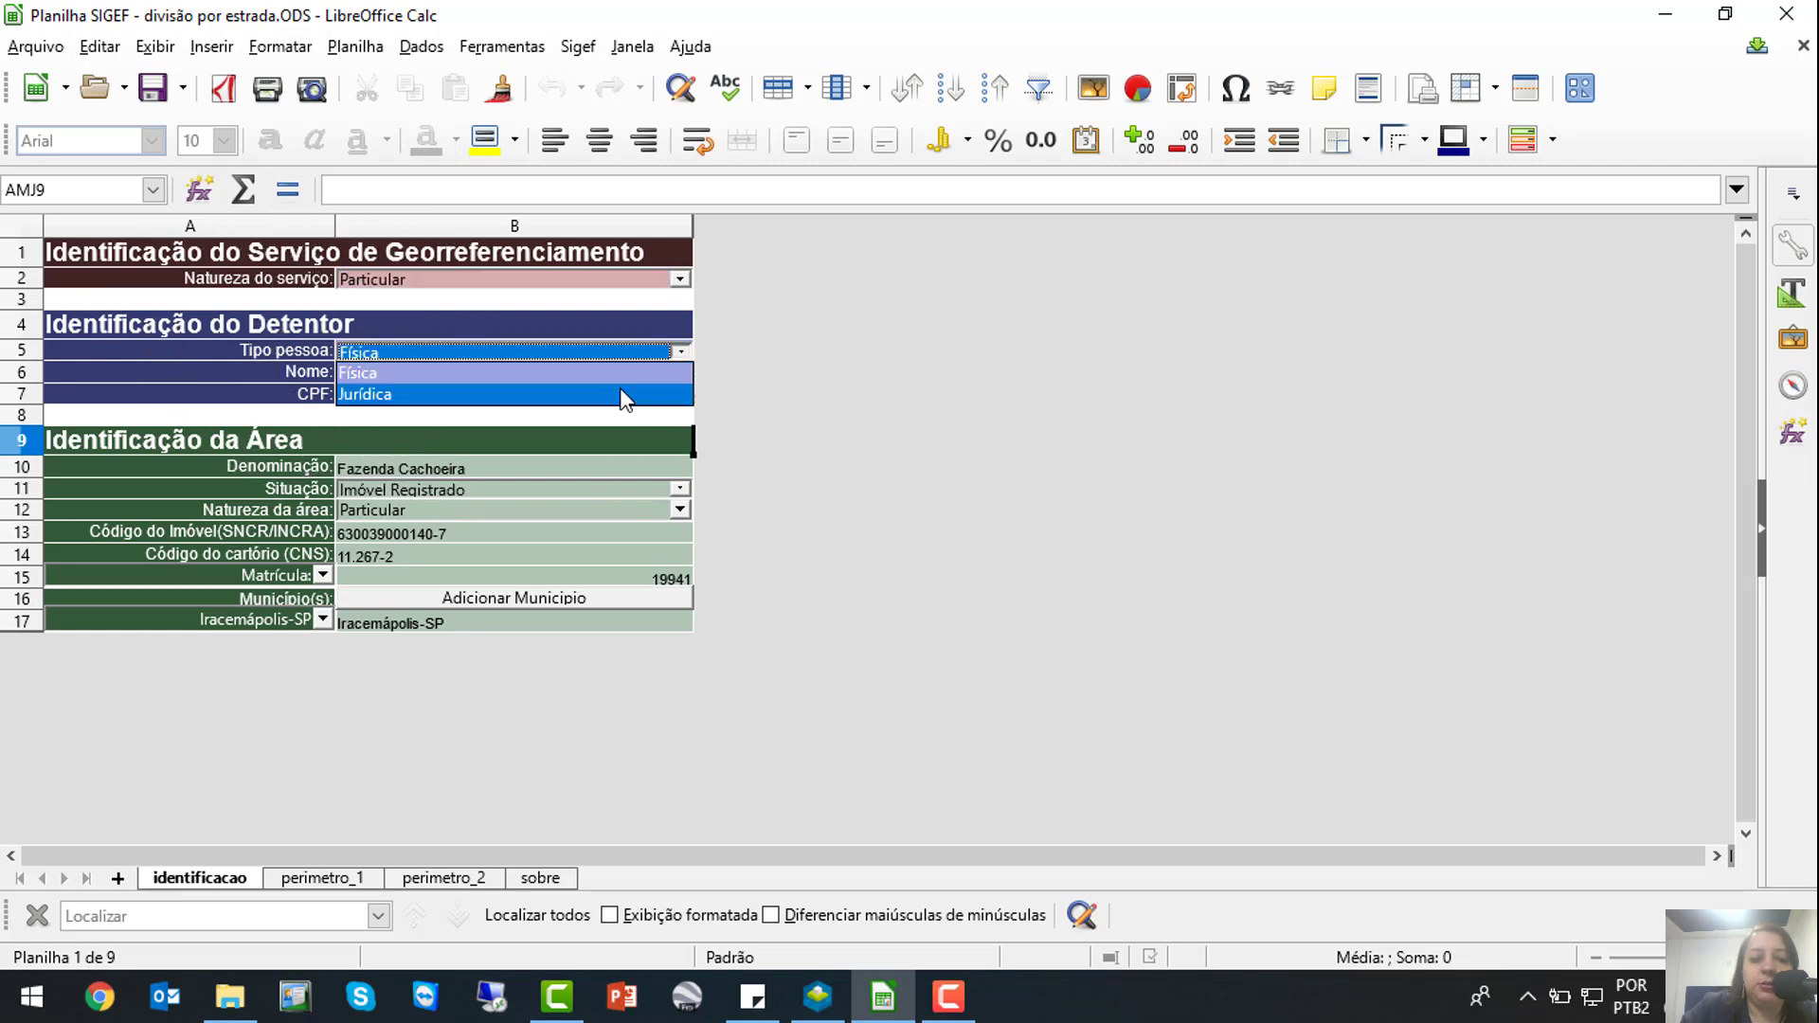
{"action": "key", "text": "ctrl"}
{"action": "left_click", "coordinate": [682, 353]}
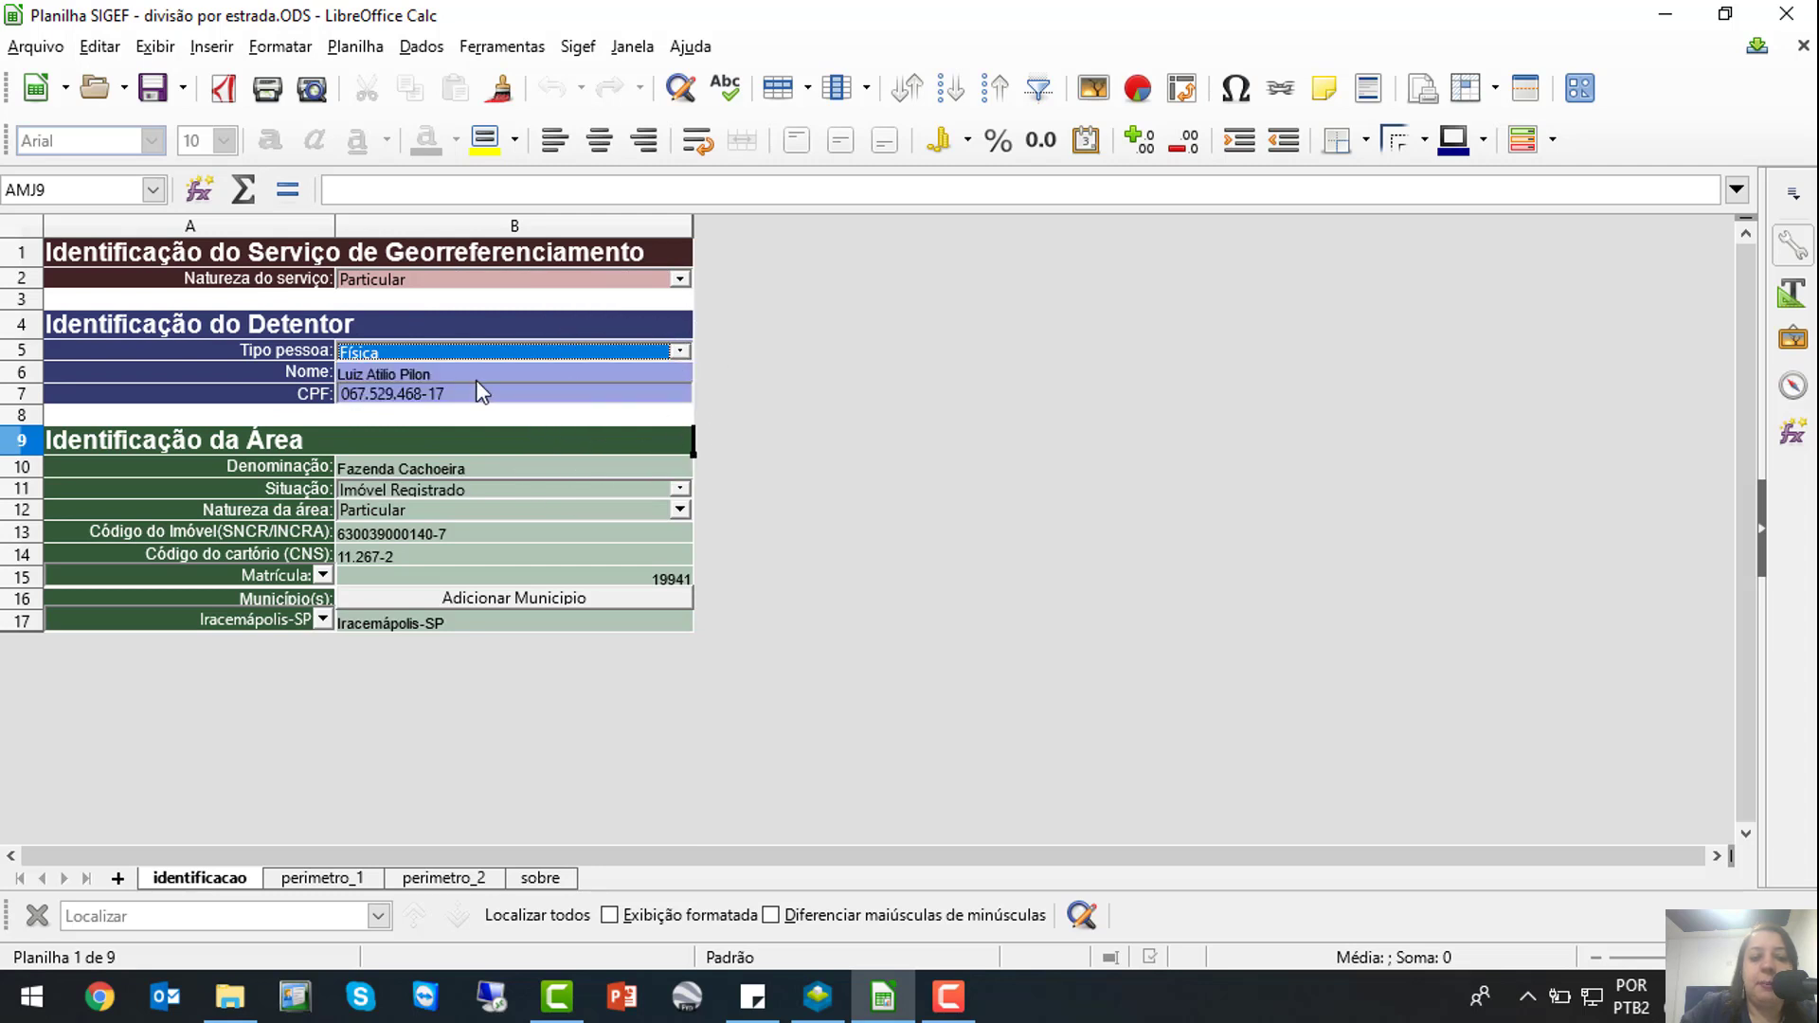
{"action": "key", "text": "ctrl"}
{"action": "key", "text": "ctrl"}
{"action": "key", "text": "ctrl"}
{"action": "key", "text": "ctrl"}
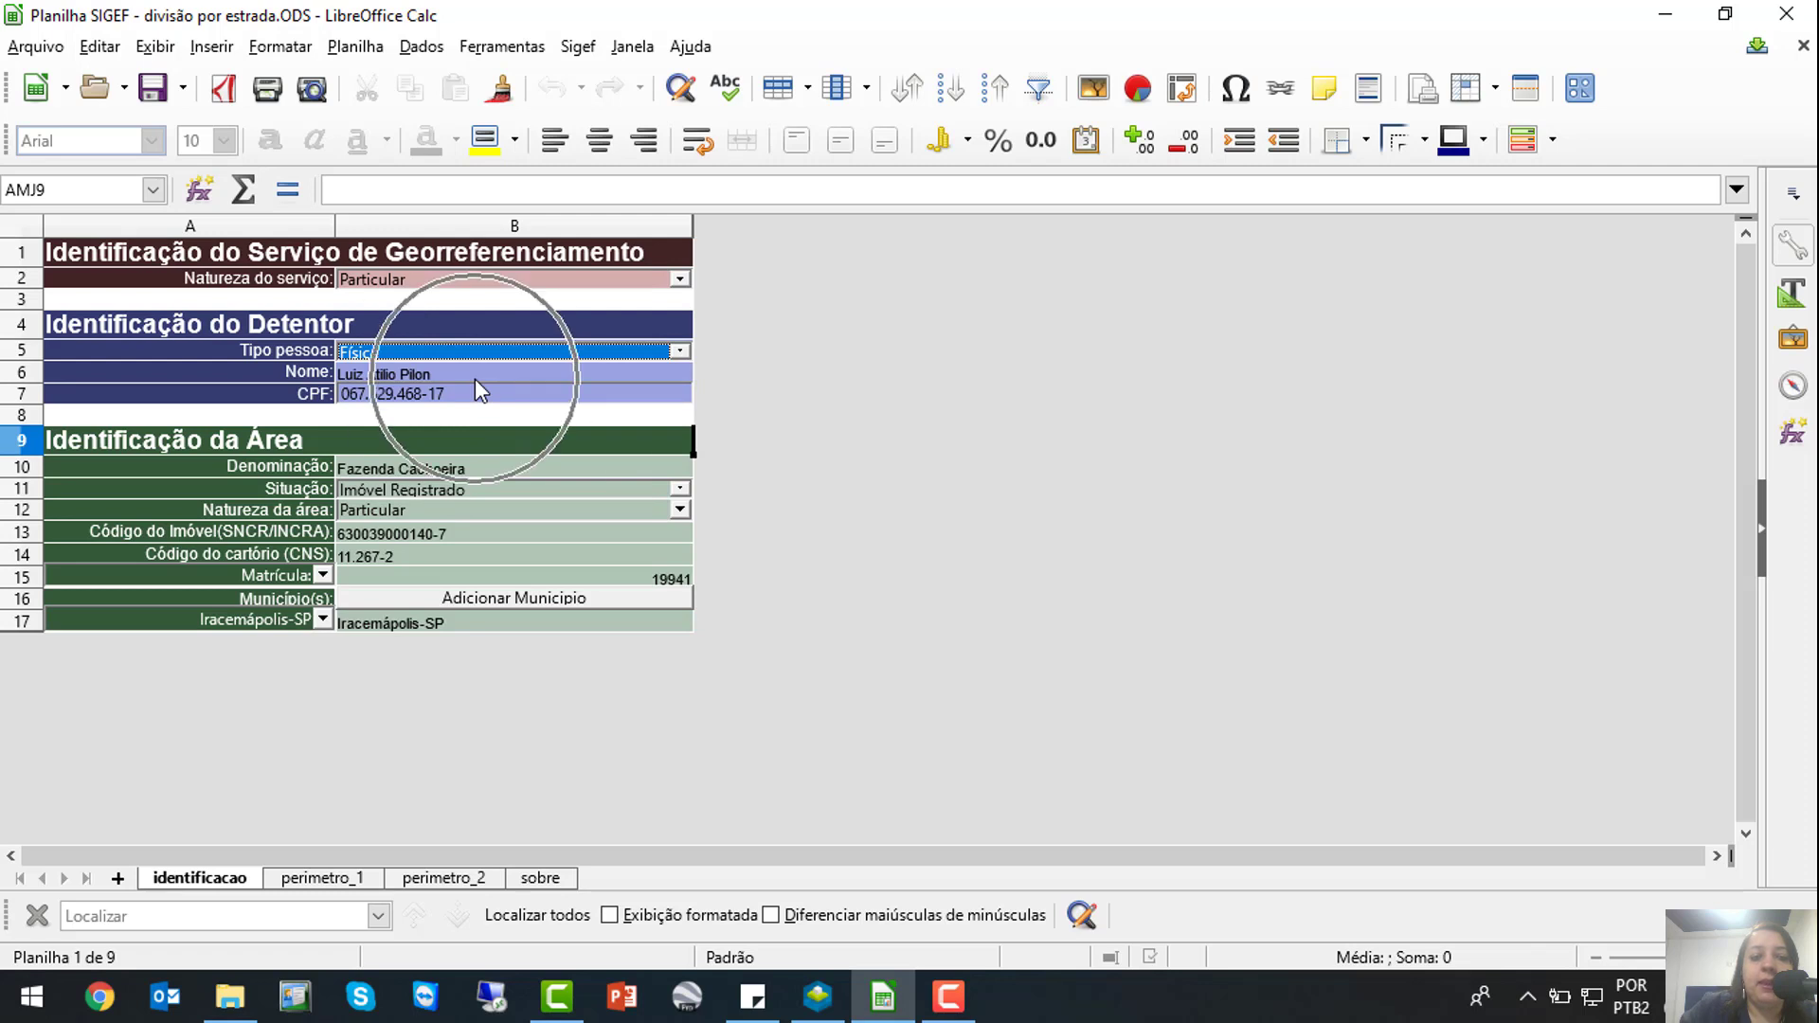
{"action": "key", "text": "ctrl"}
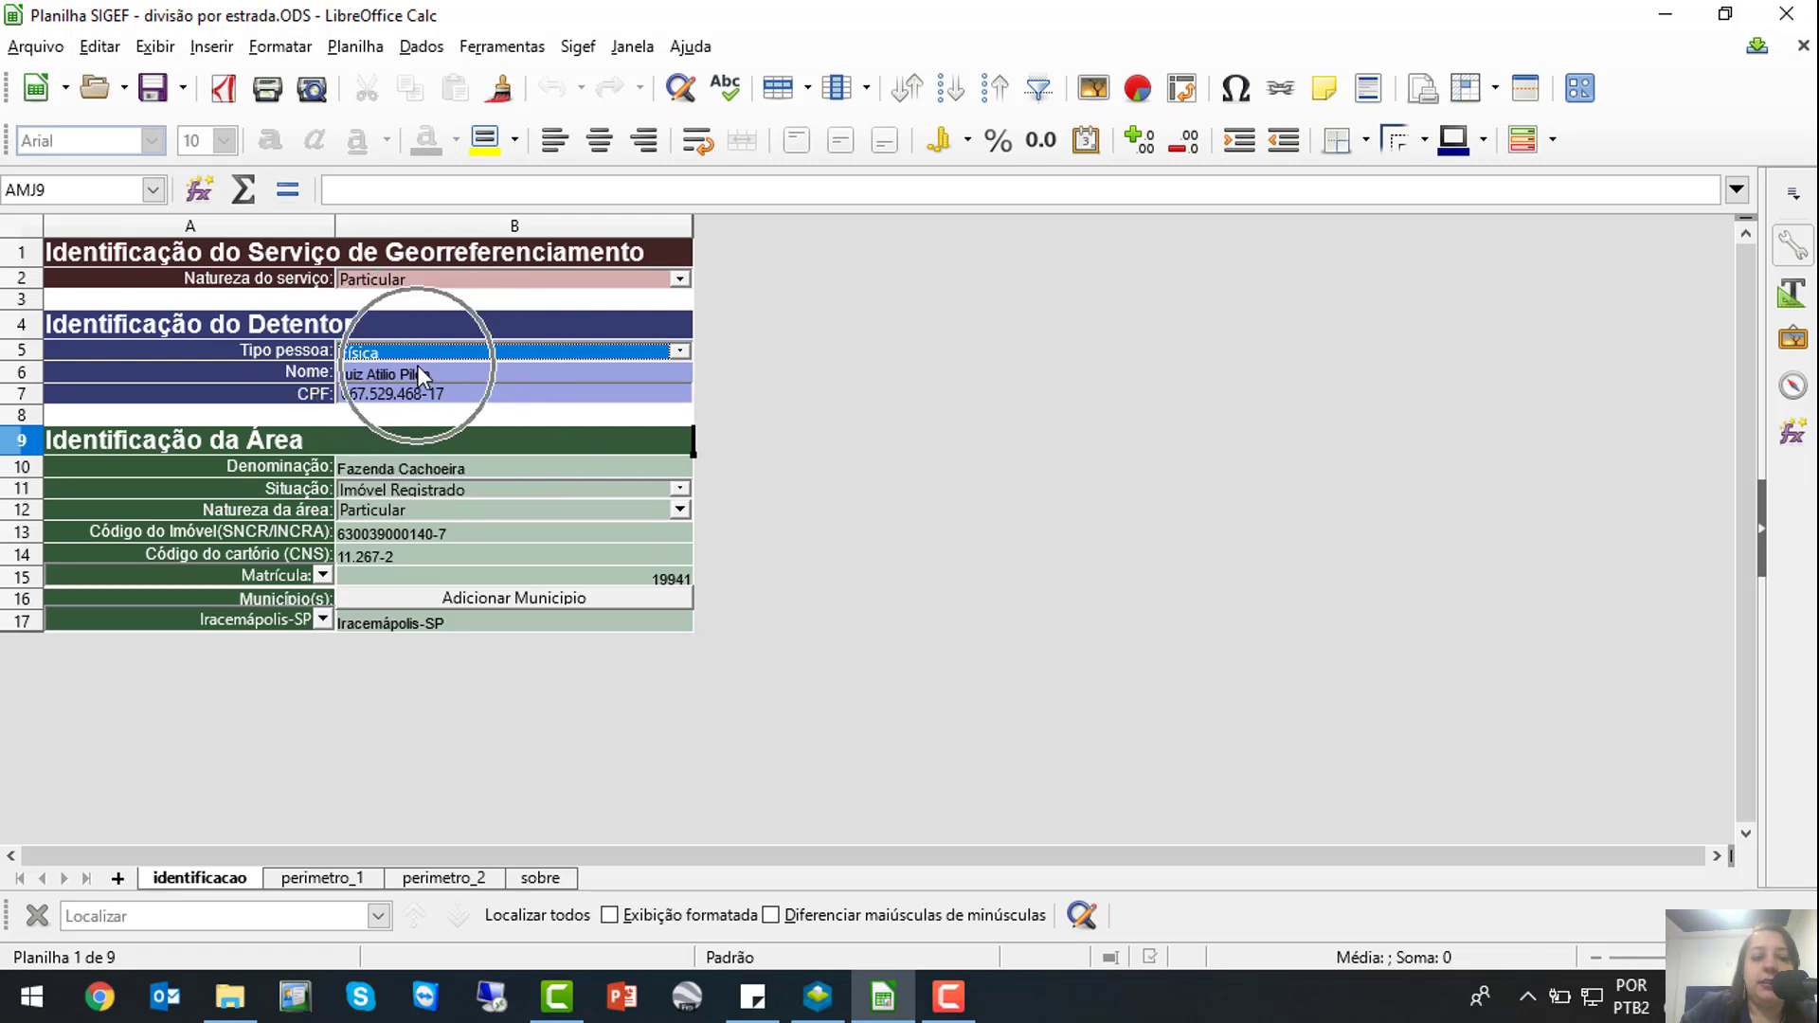
{"action": "key", "text": "ctrl"}
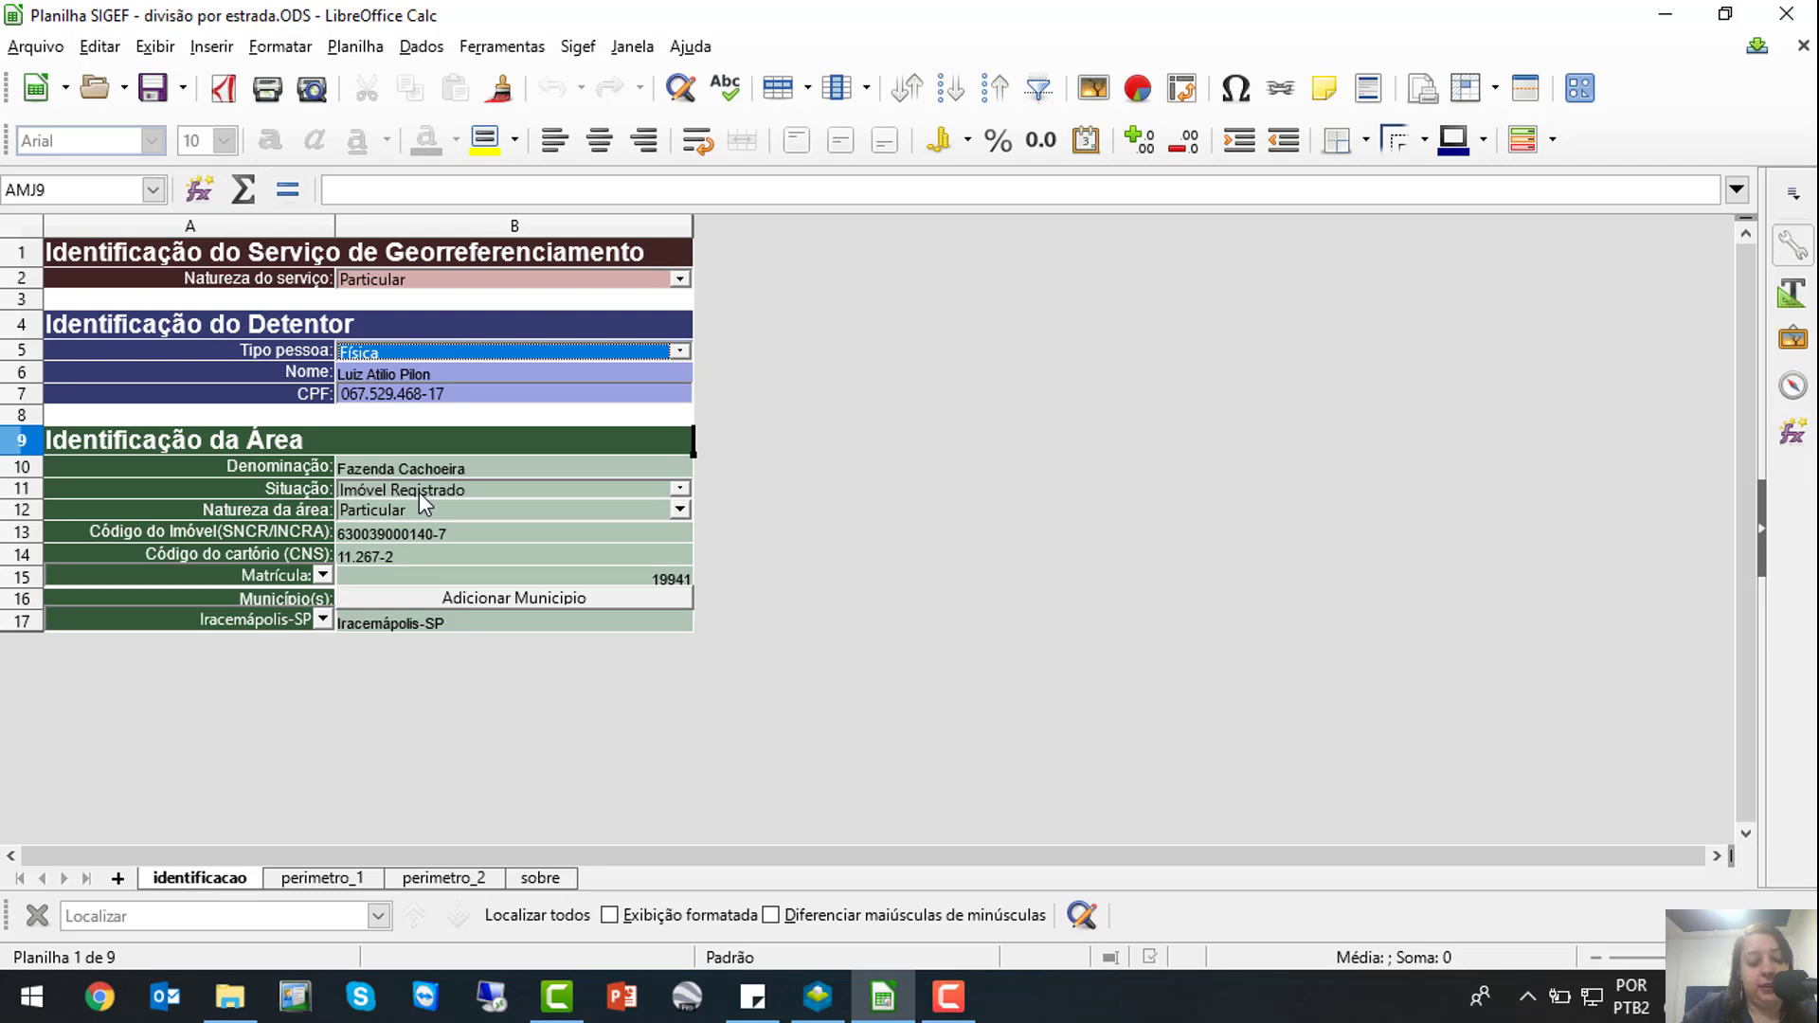
Review the situation options for the area and set Situação to Imóvel Registrado
{"action": "key", "text": "ctrl"}
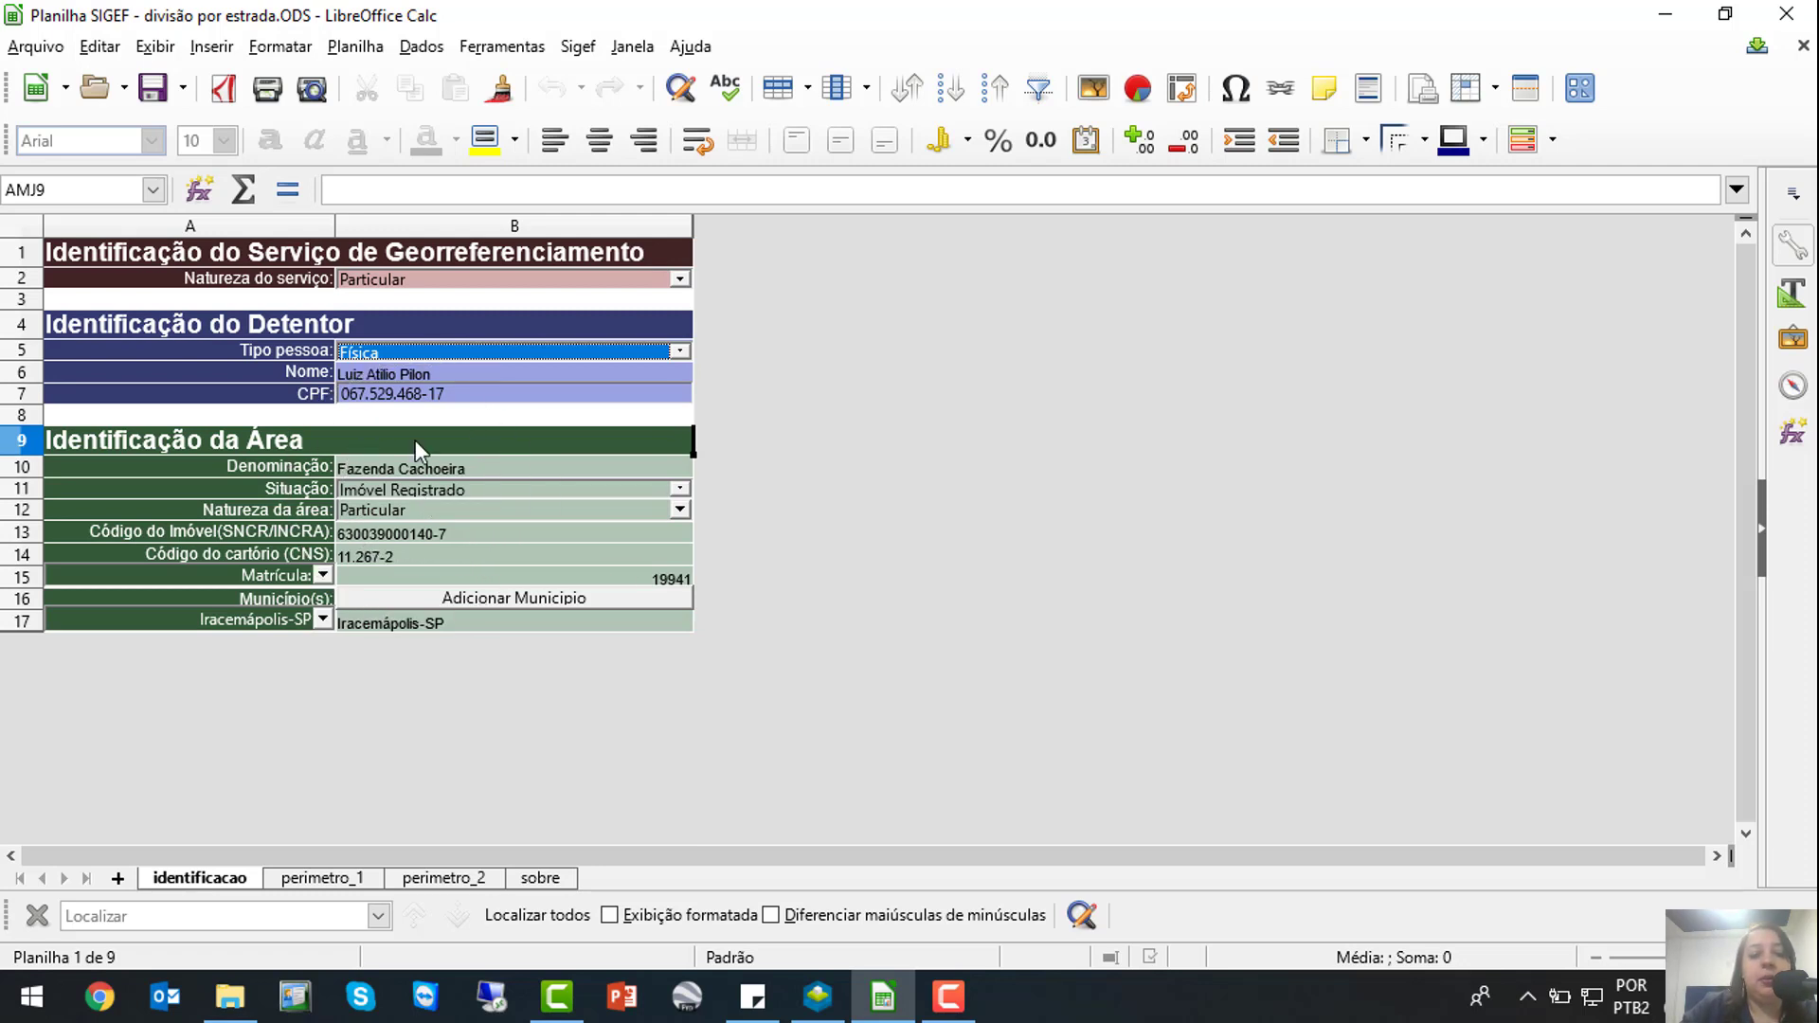
{"action": "key", "text": "ctrl"}
{"action": "left_click", "coordinate": [678, 488]}
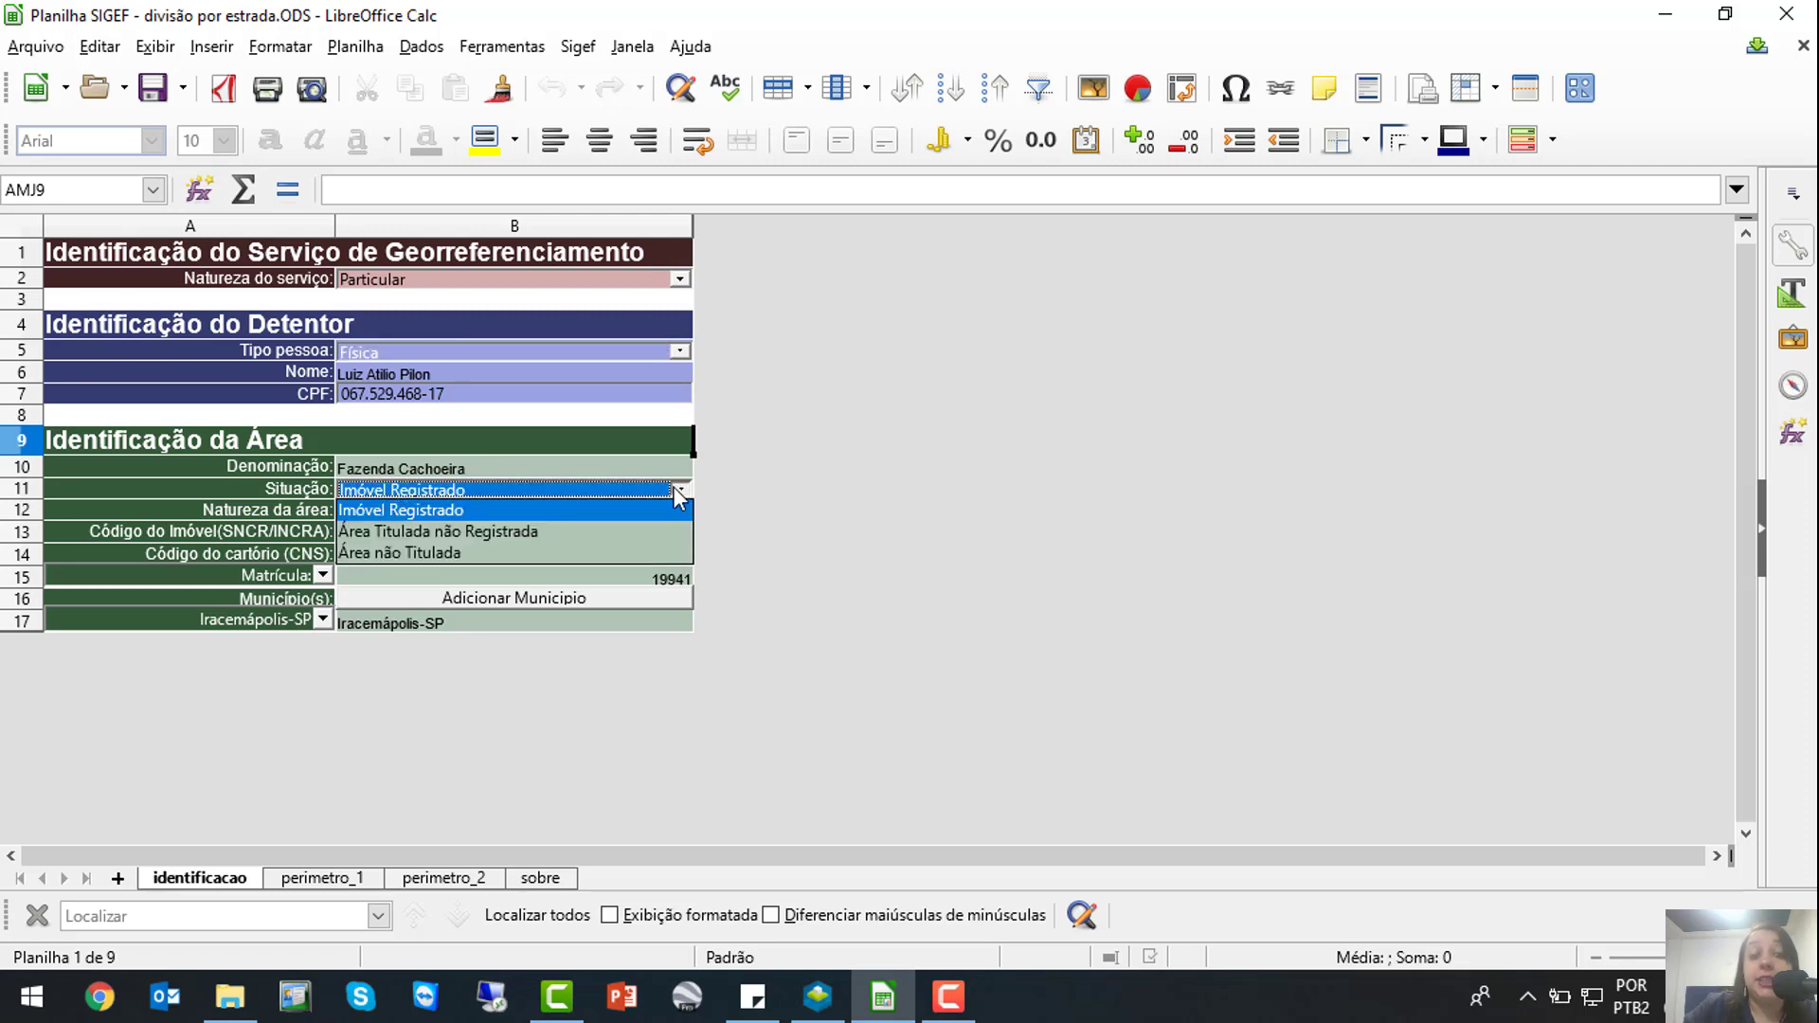
{"action": "key", "text": "ctrl"}
{"action": "key", "text": "ctrl"}
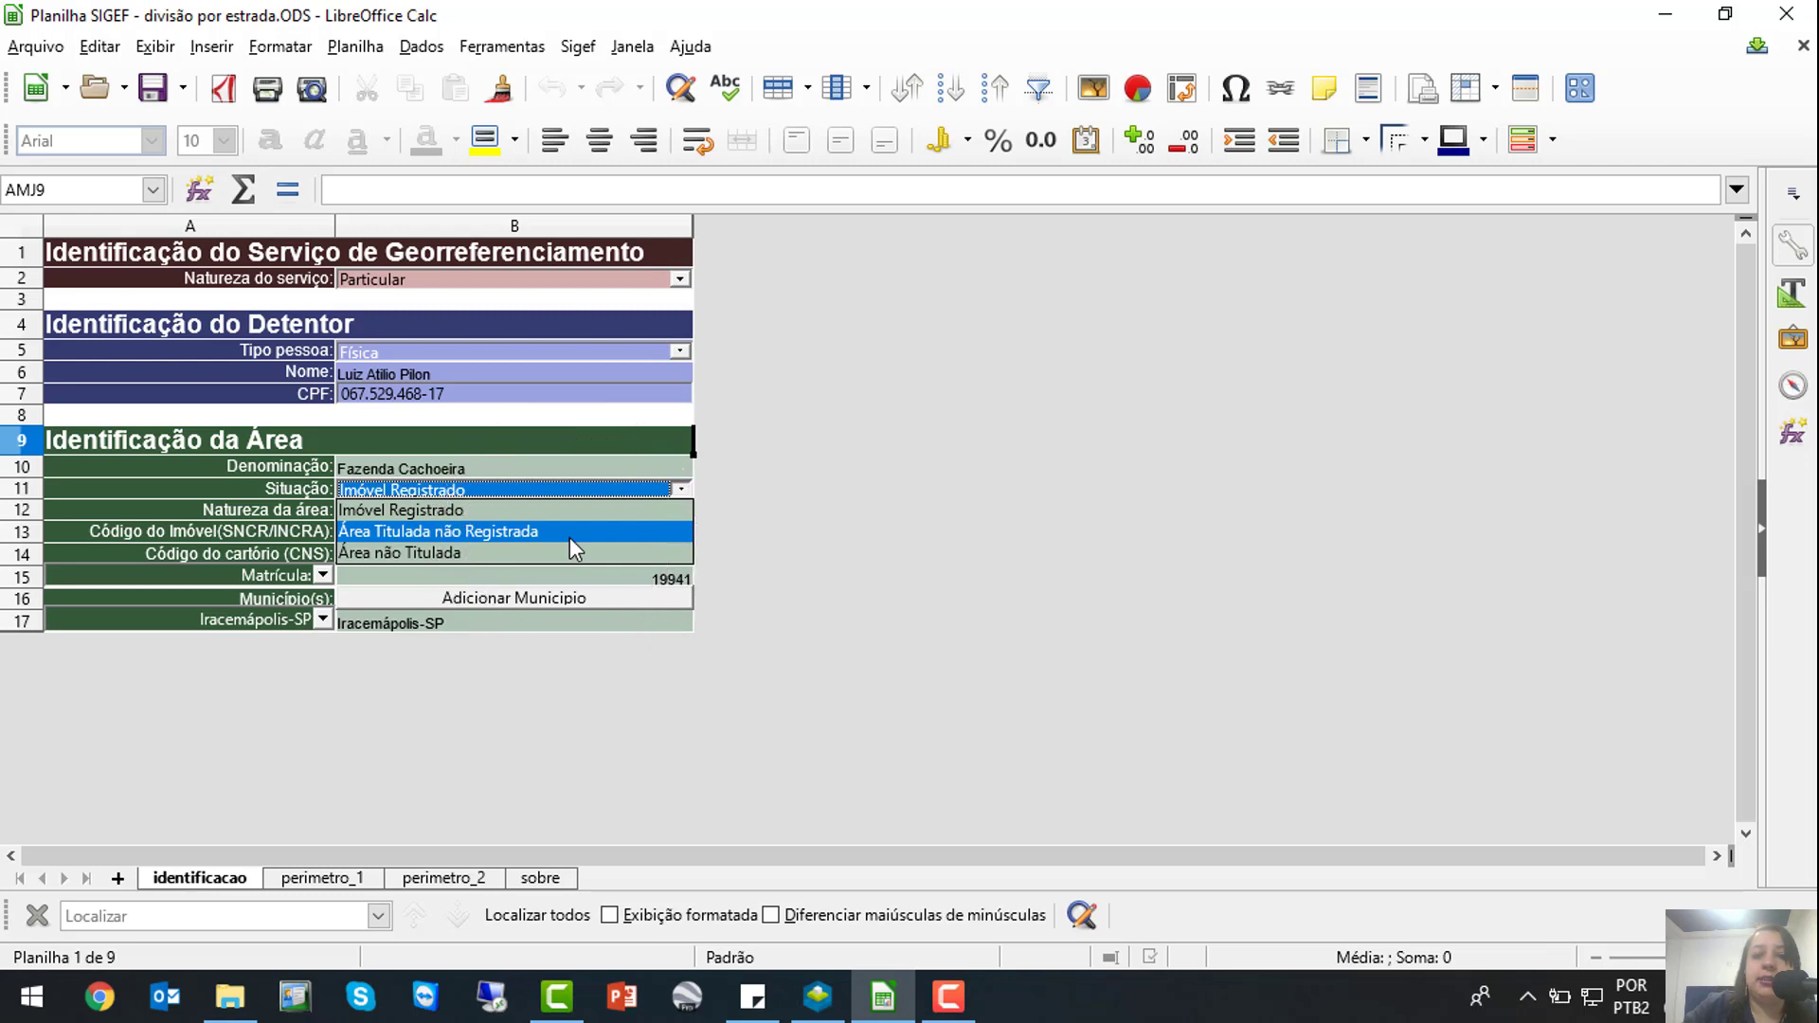
{"action": "key", "text": "ctrl"}
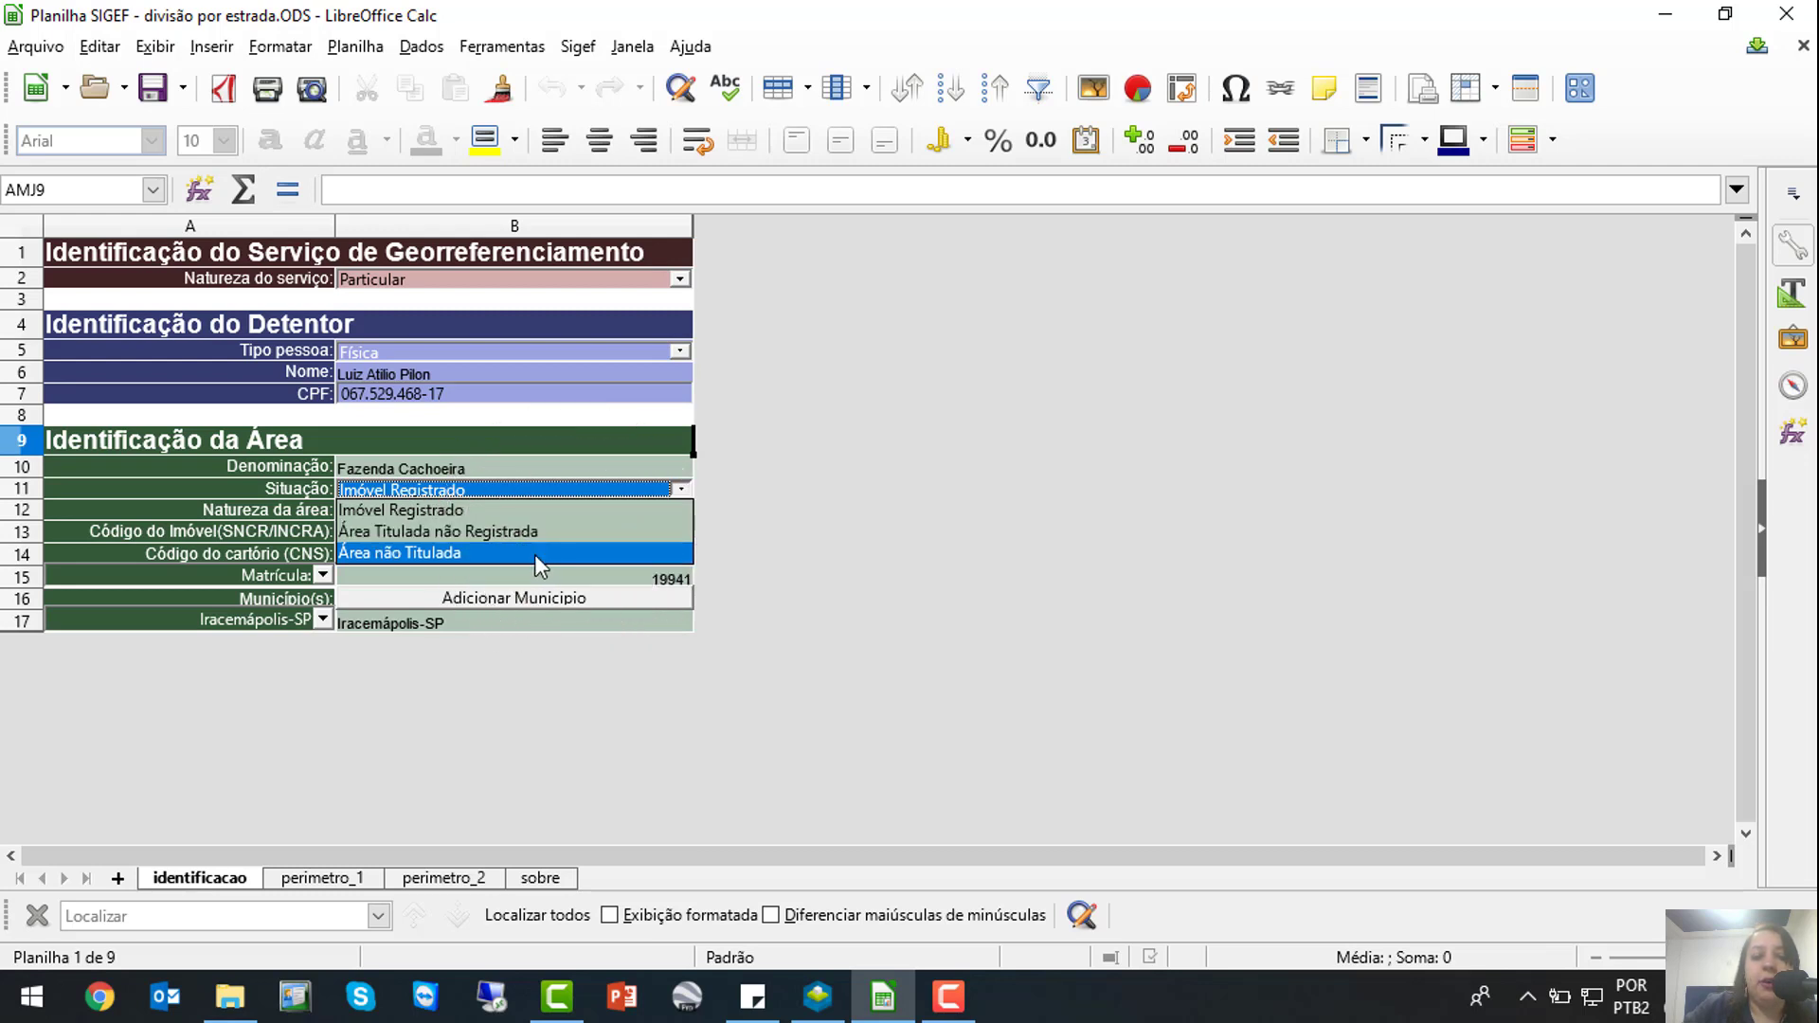
{"action": "key", "text": "ctrl"}
{"action": "key", "text": "ctrl"}
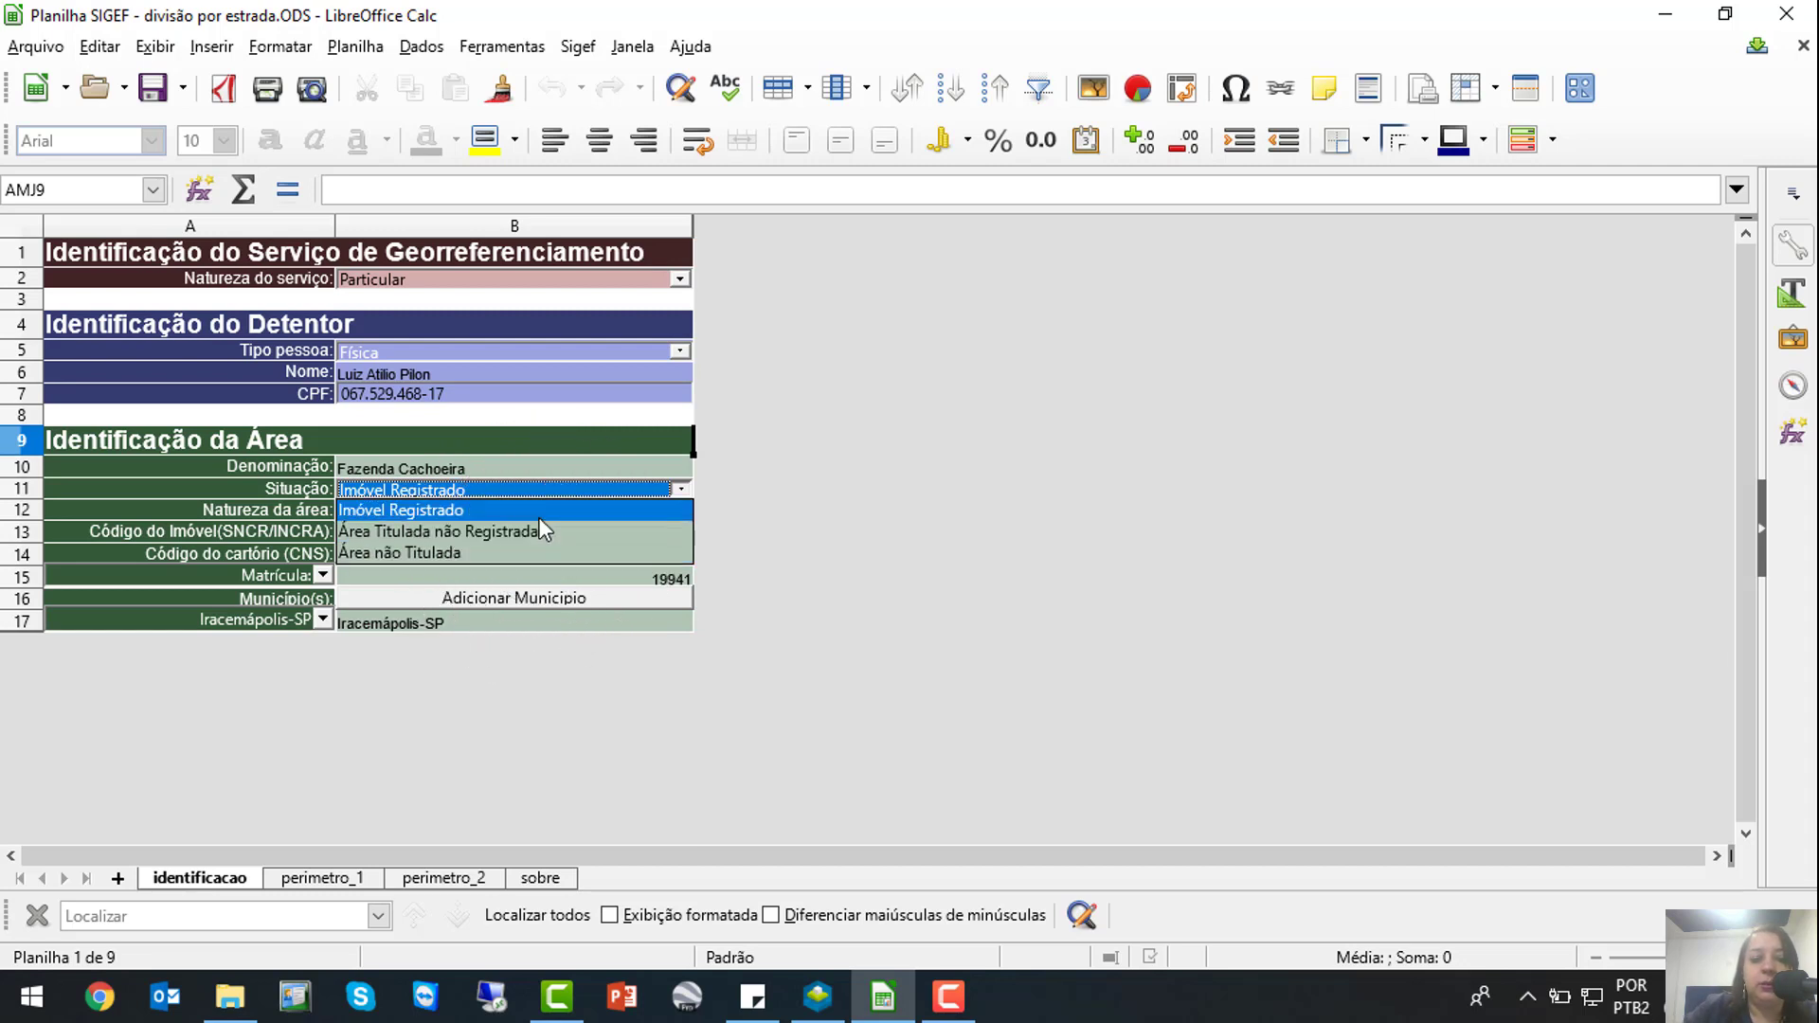
{"action": "left_click", "coordinate": [500, 510]}
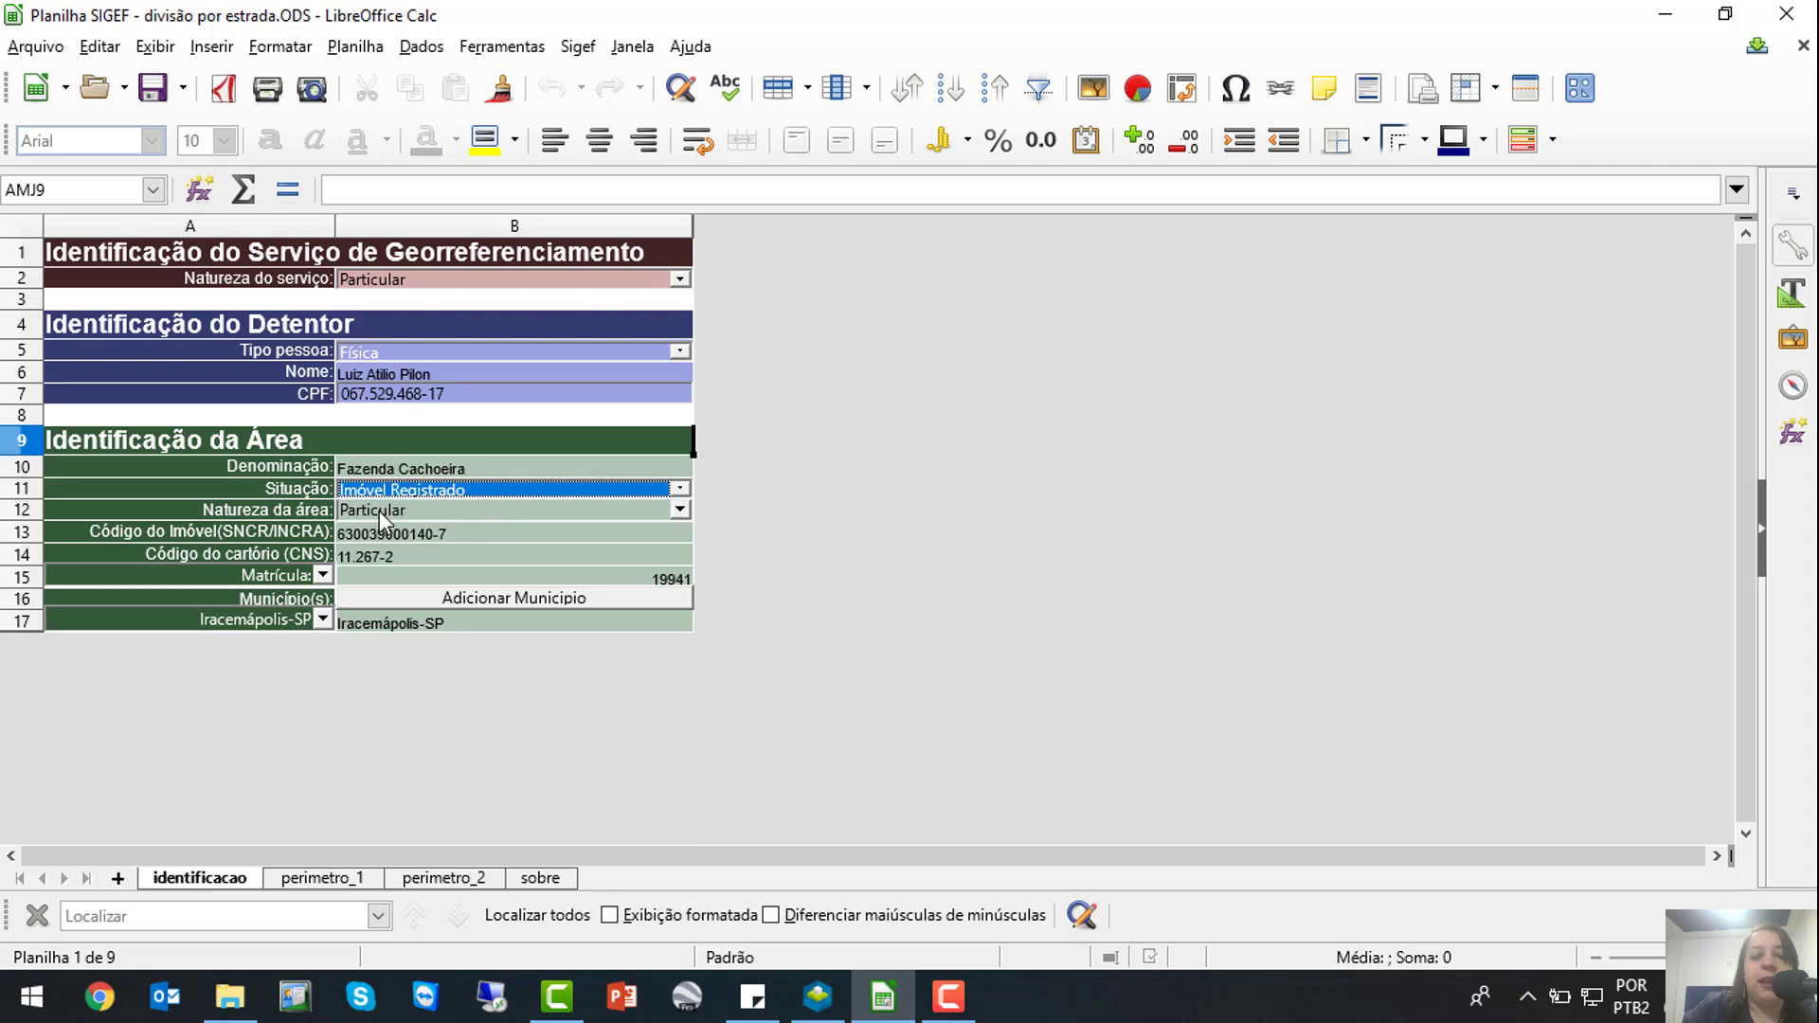
Set the nature of the area (Natureza da área) to Particular
{"action": "left_click", "coordinate": [679, 510]}
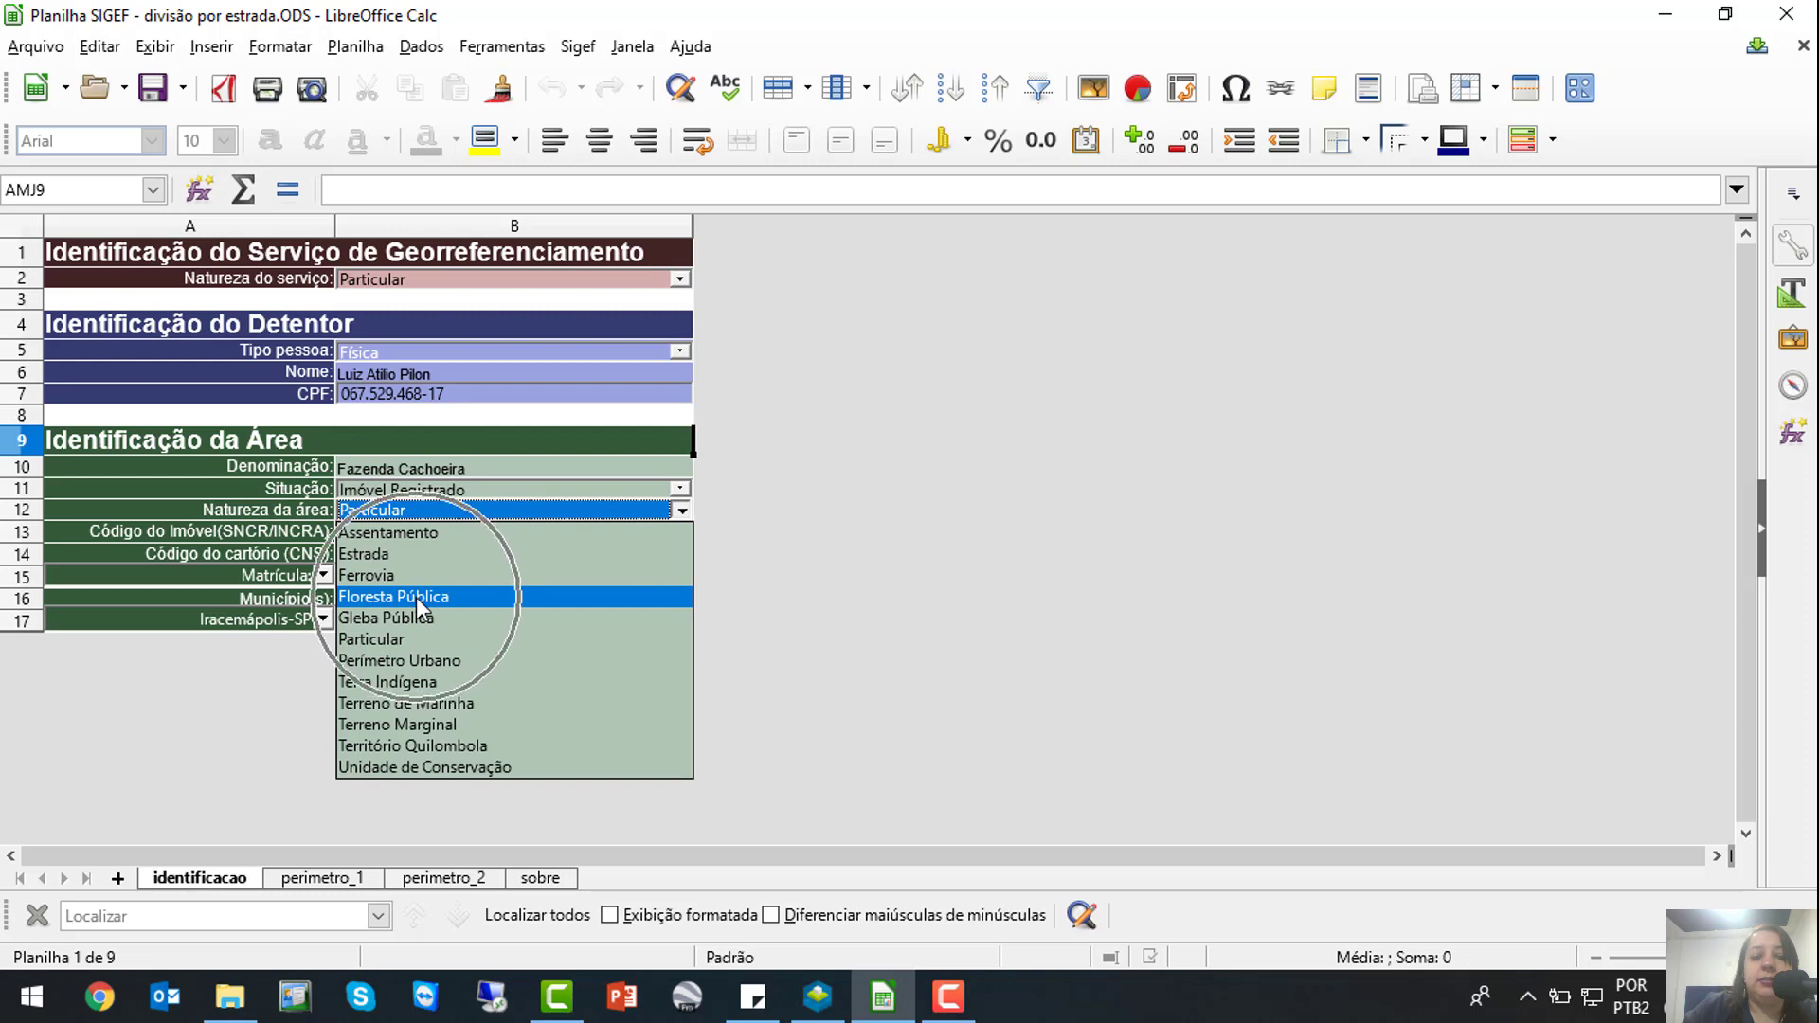
{"action": "left_click", "coordinate": [455, 643]}
{"action": "key", "text": "ctrl"}
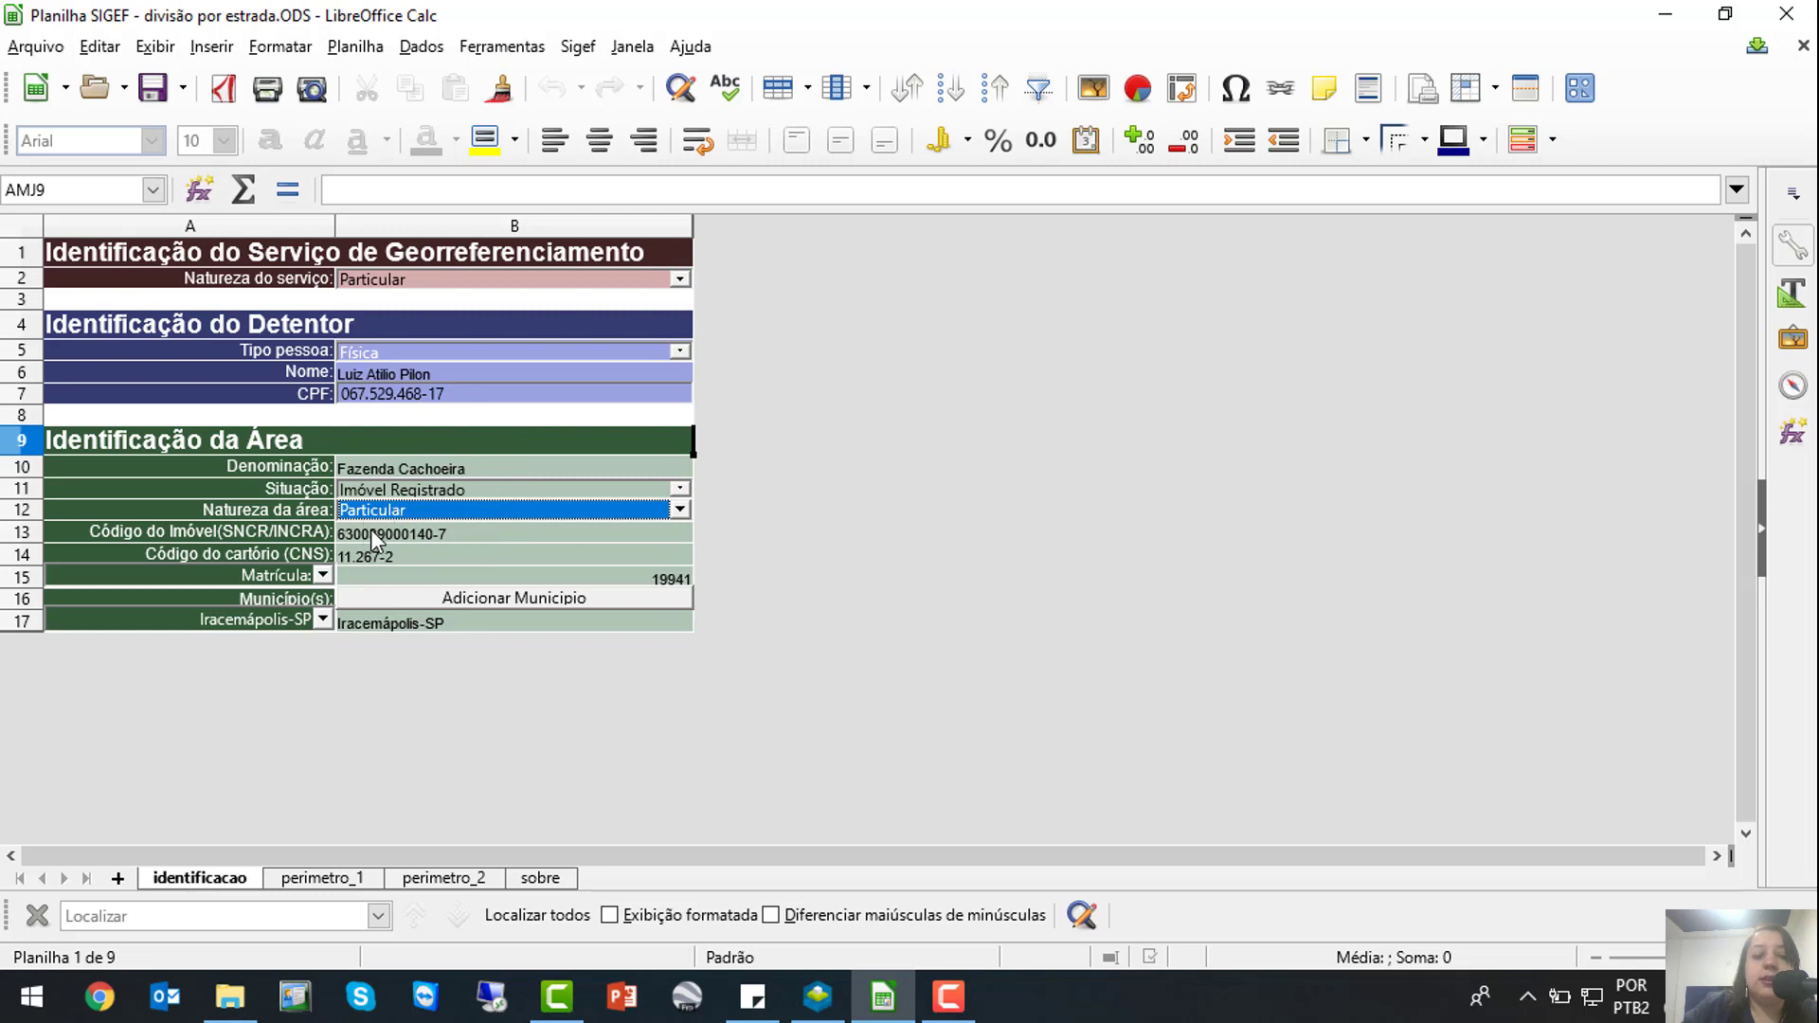
Examine the property code (SNCR/INCRA), registry office code (CNS) and Matrícula fields of the area
{"action": "key", "text": "ctrl"}
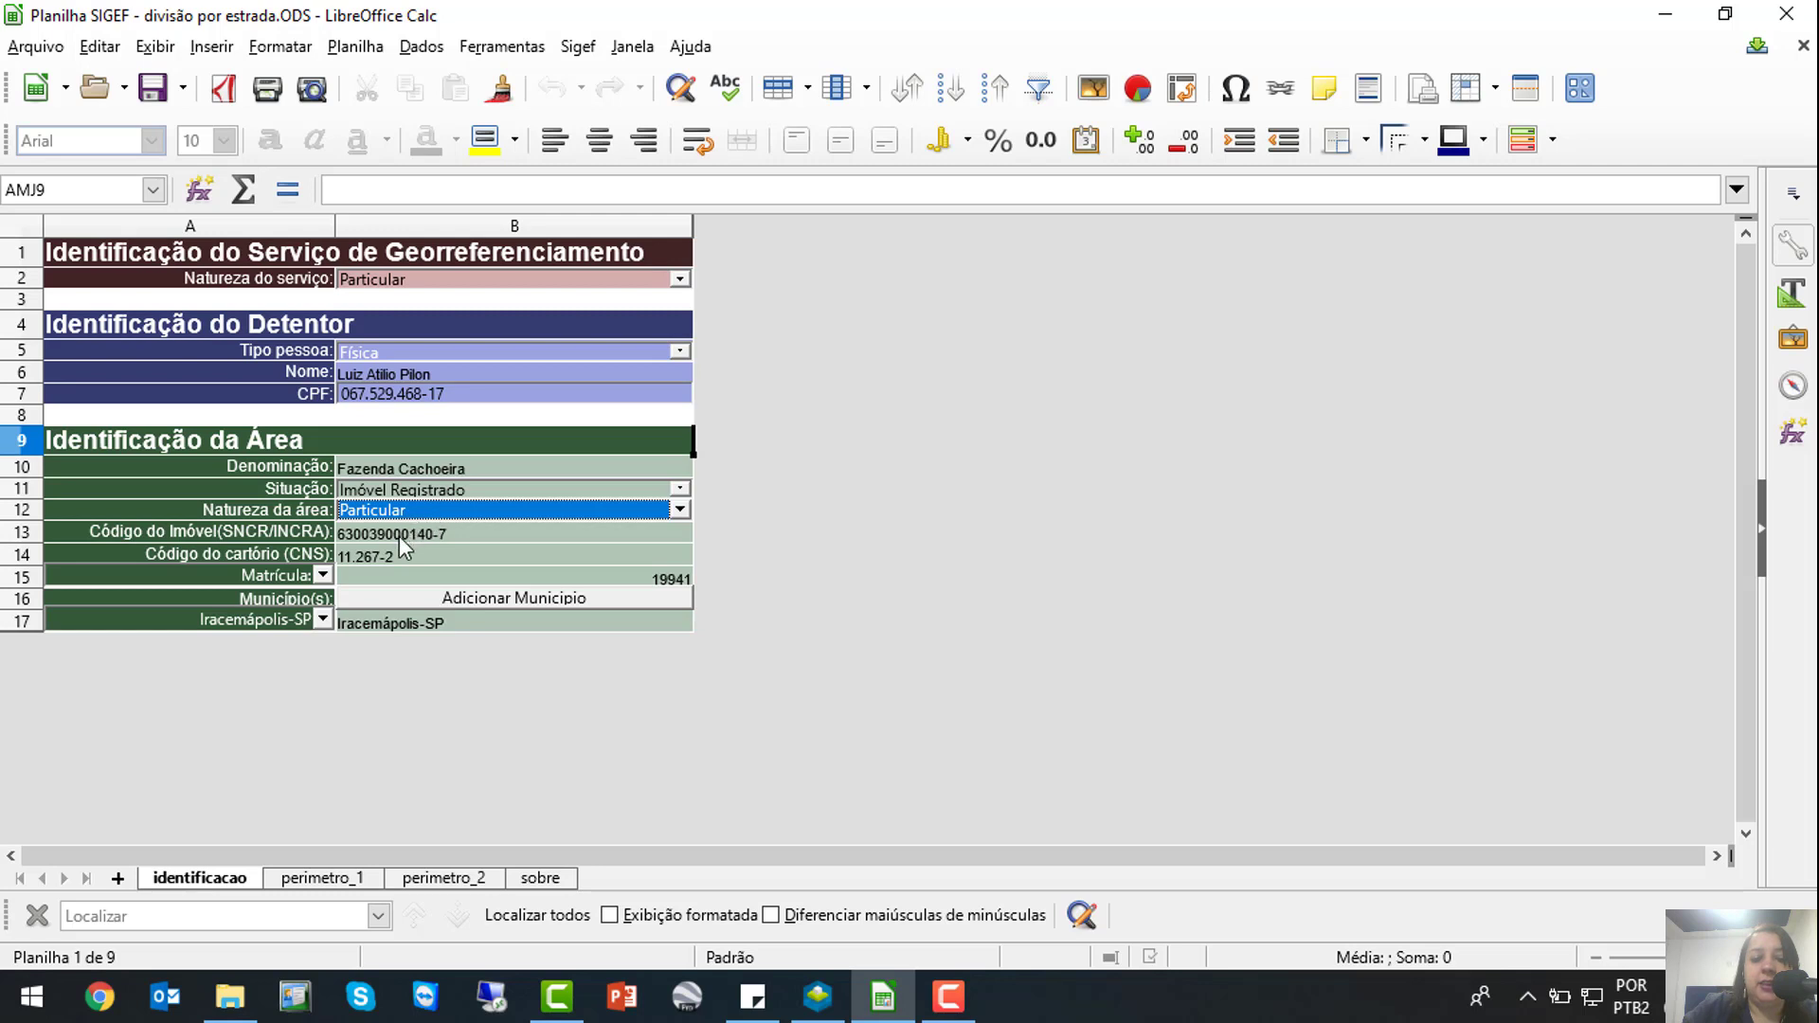
{"action": "left_click", "coordinate": [400, 537]}
{"action": "left_click", "coordinate": [361, 534]}
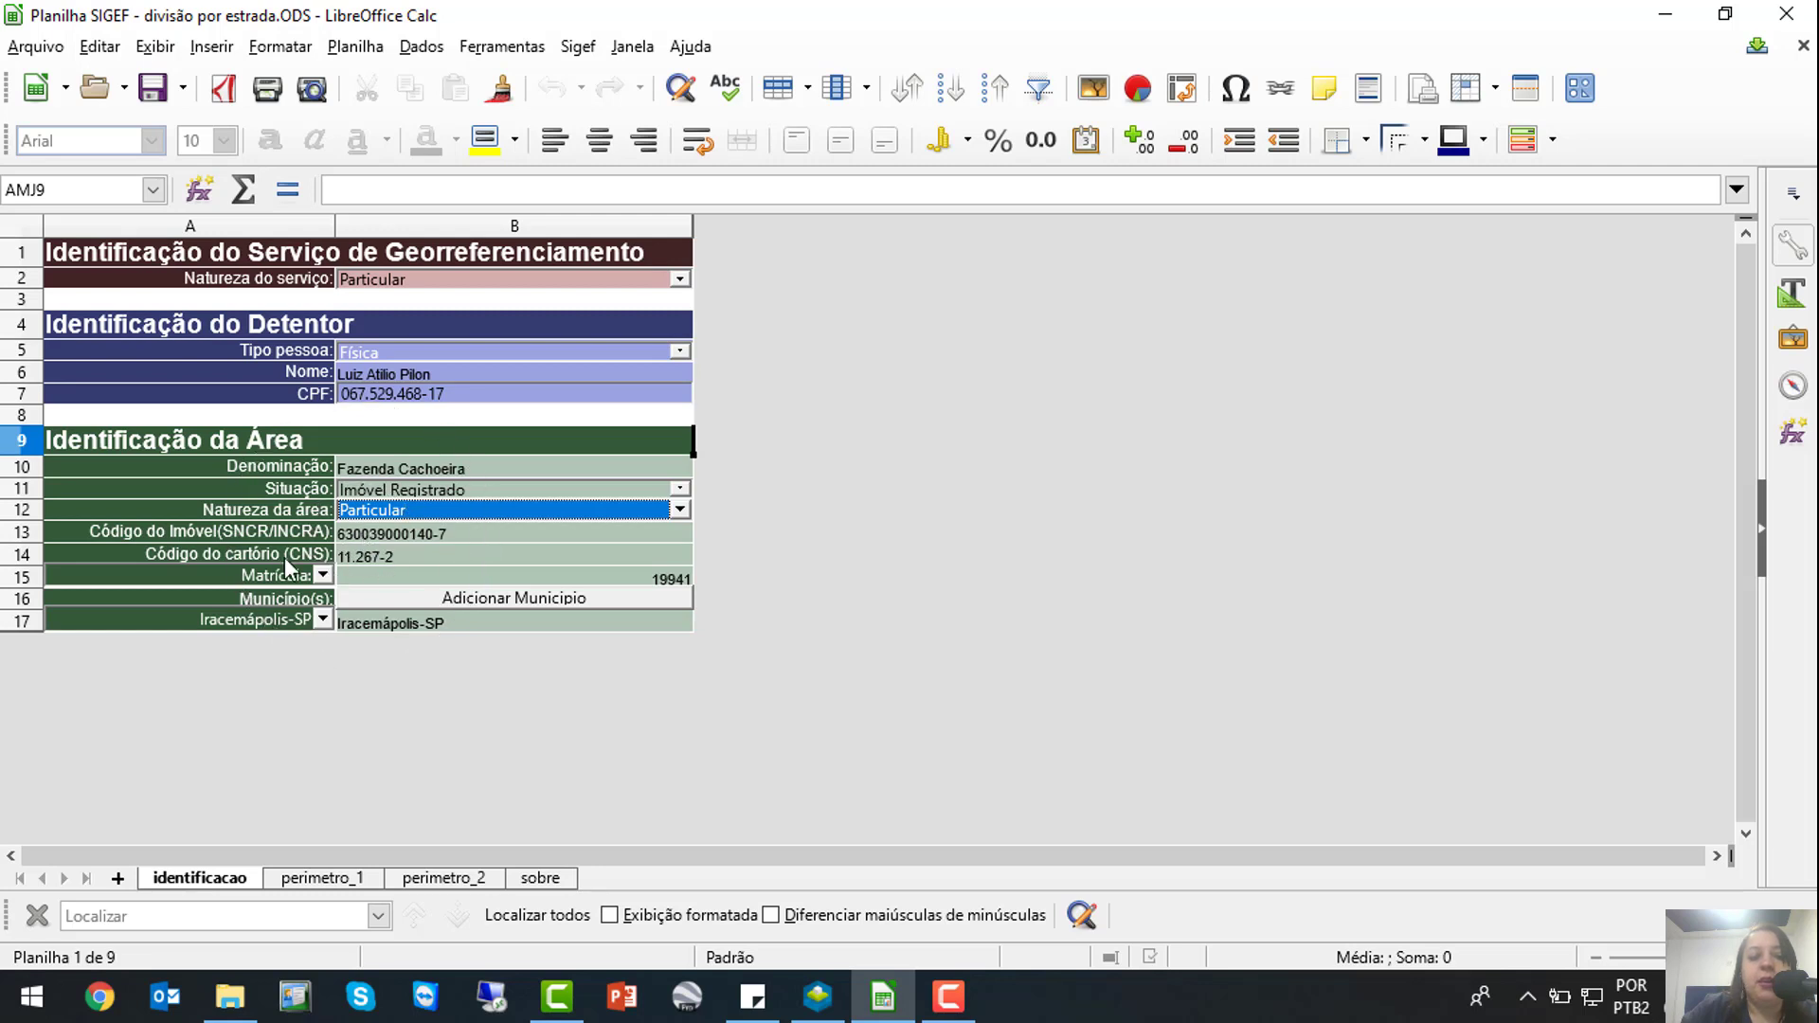
{"action": "left_click", "coordinate": [389, 566]}
{"action": "key", "text": "ctrl"}
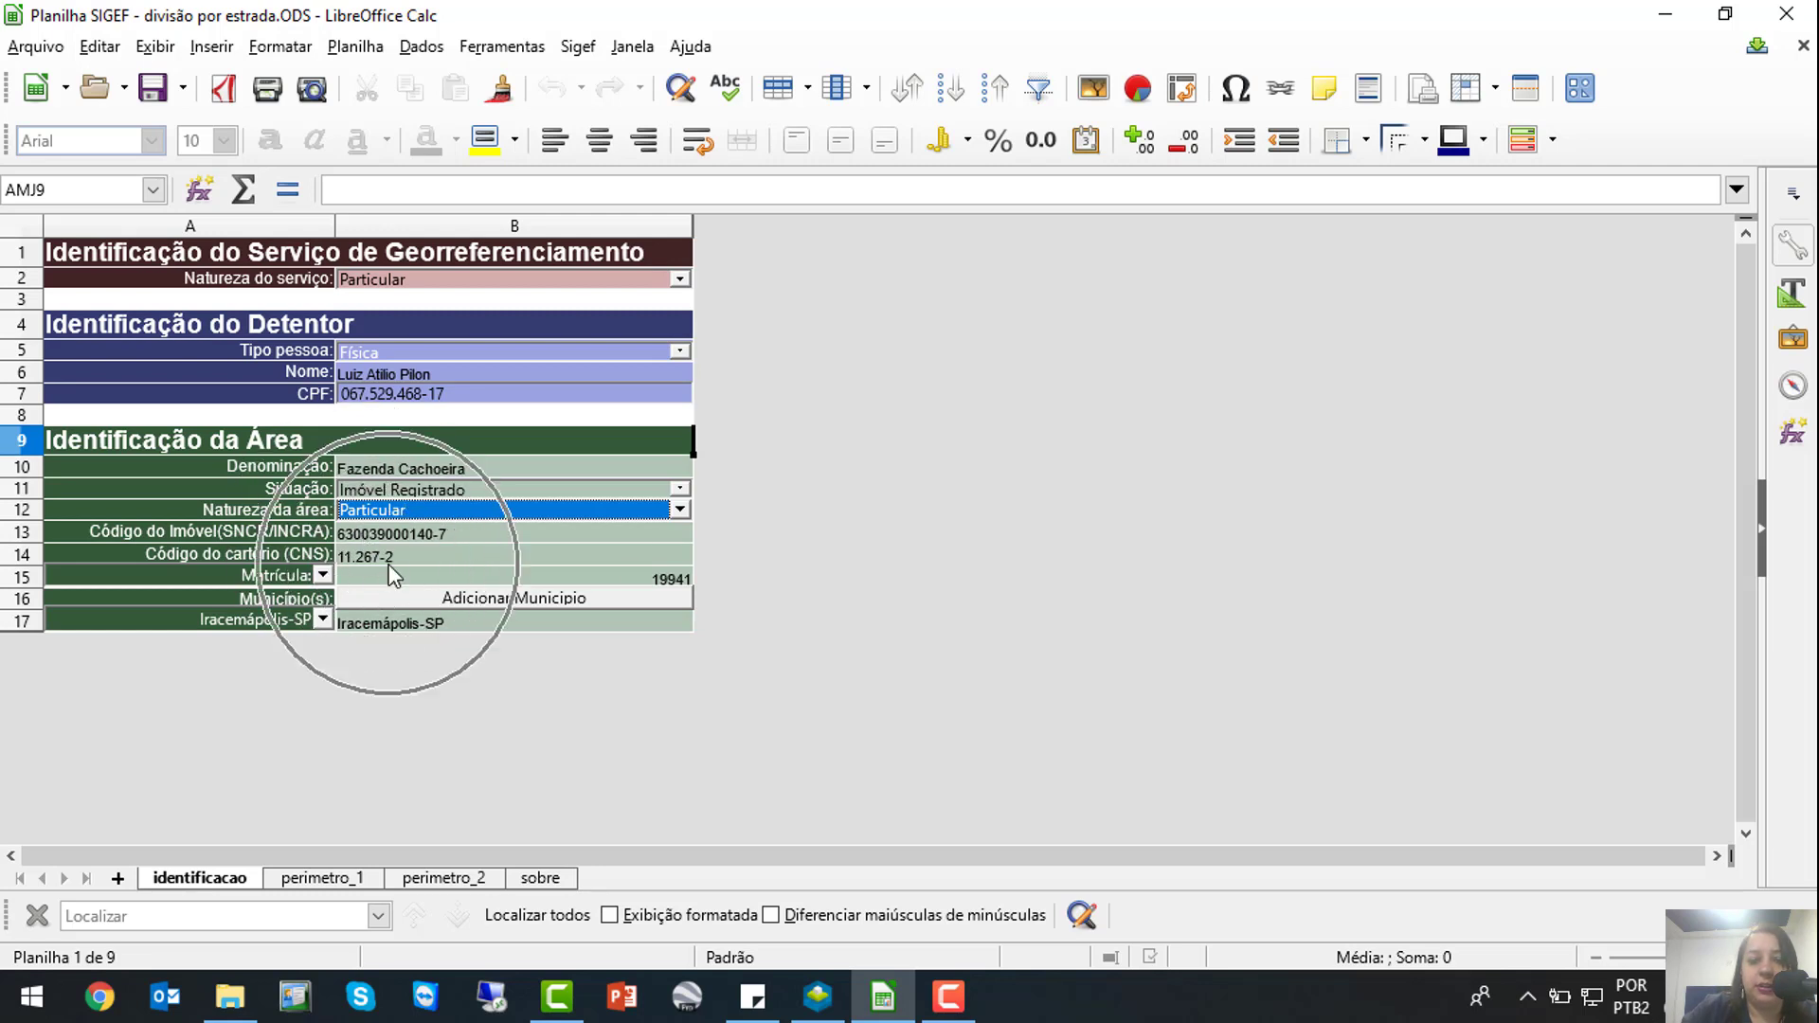
{"action": "key", "text": "ctrl"}
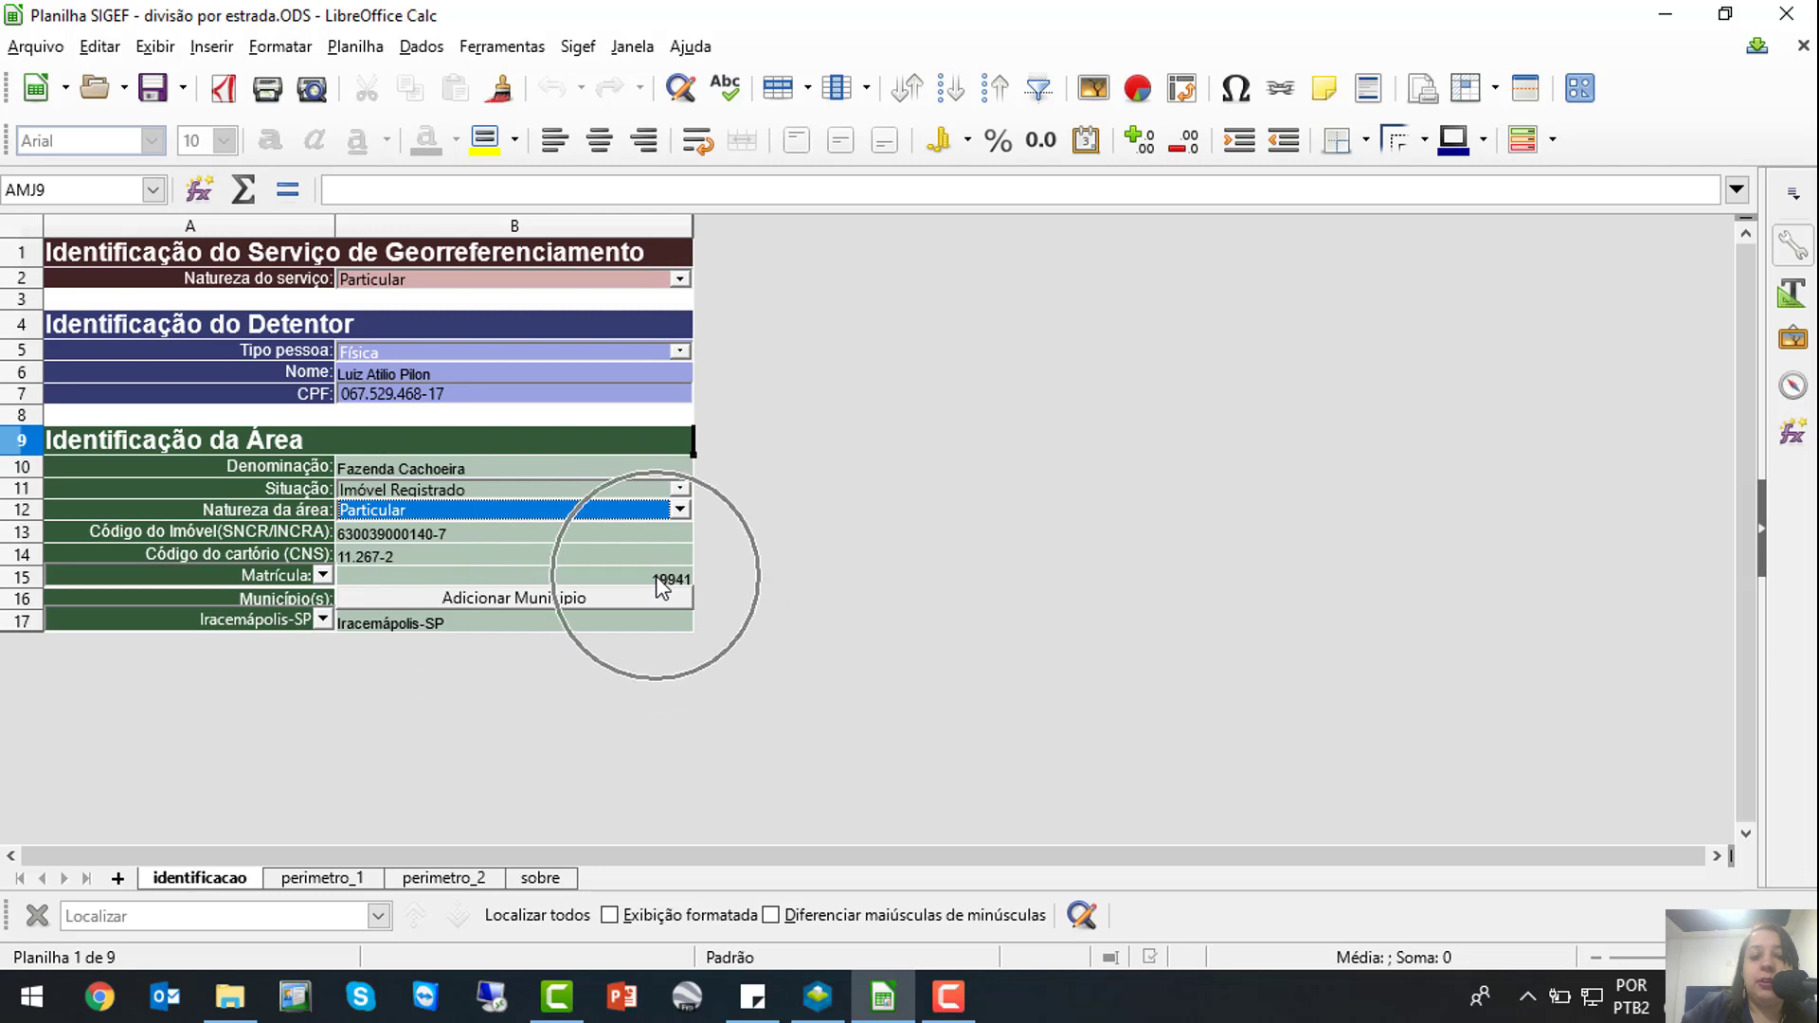
Review the registration type options, Matrícula and Transcrição, and the municipality field of the area
{"action": "left_click", "coordinate": [324, 576]}
{"action": "key", "text": "ctrl"}
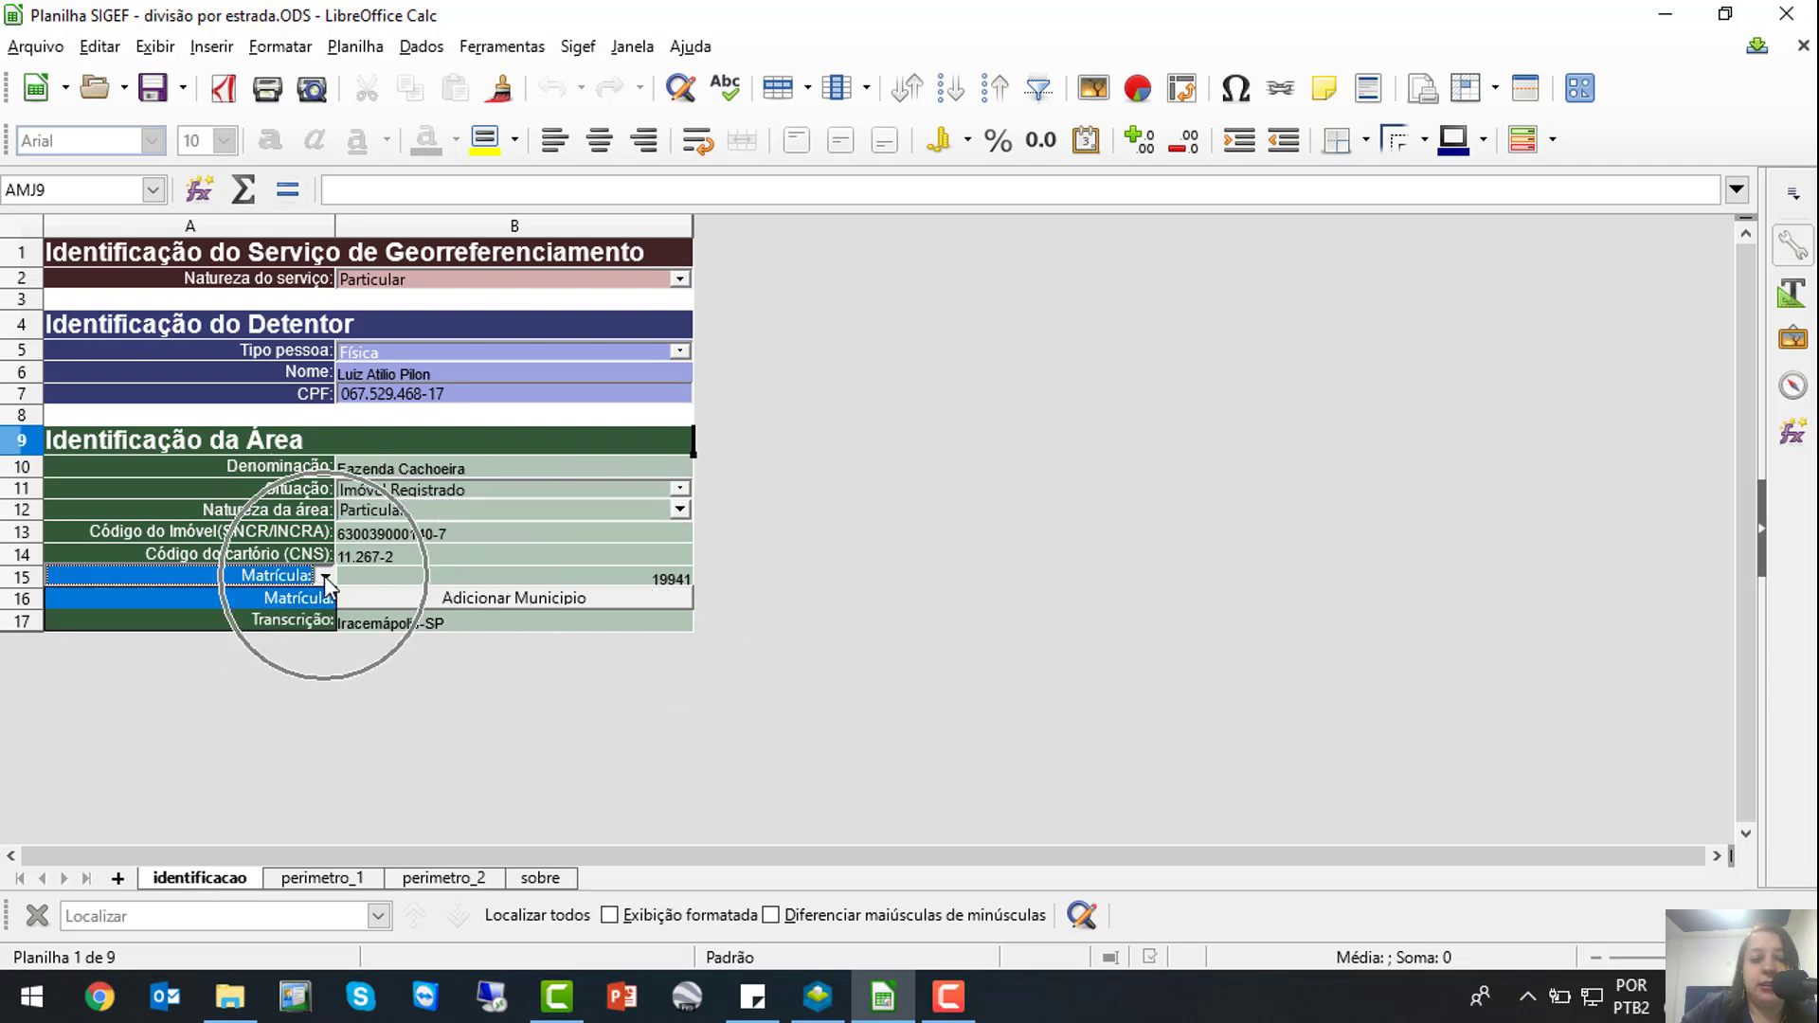
{"action": "key", "text": "ctrl"}
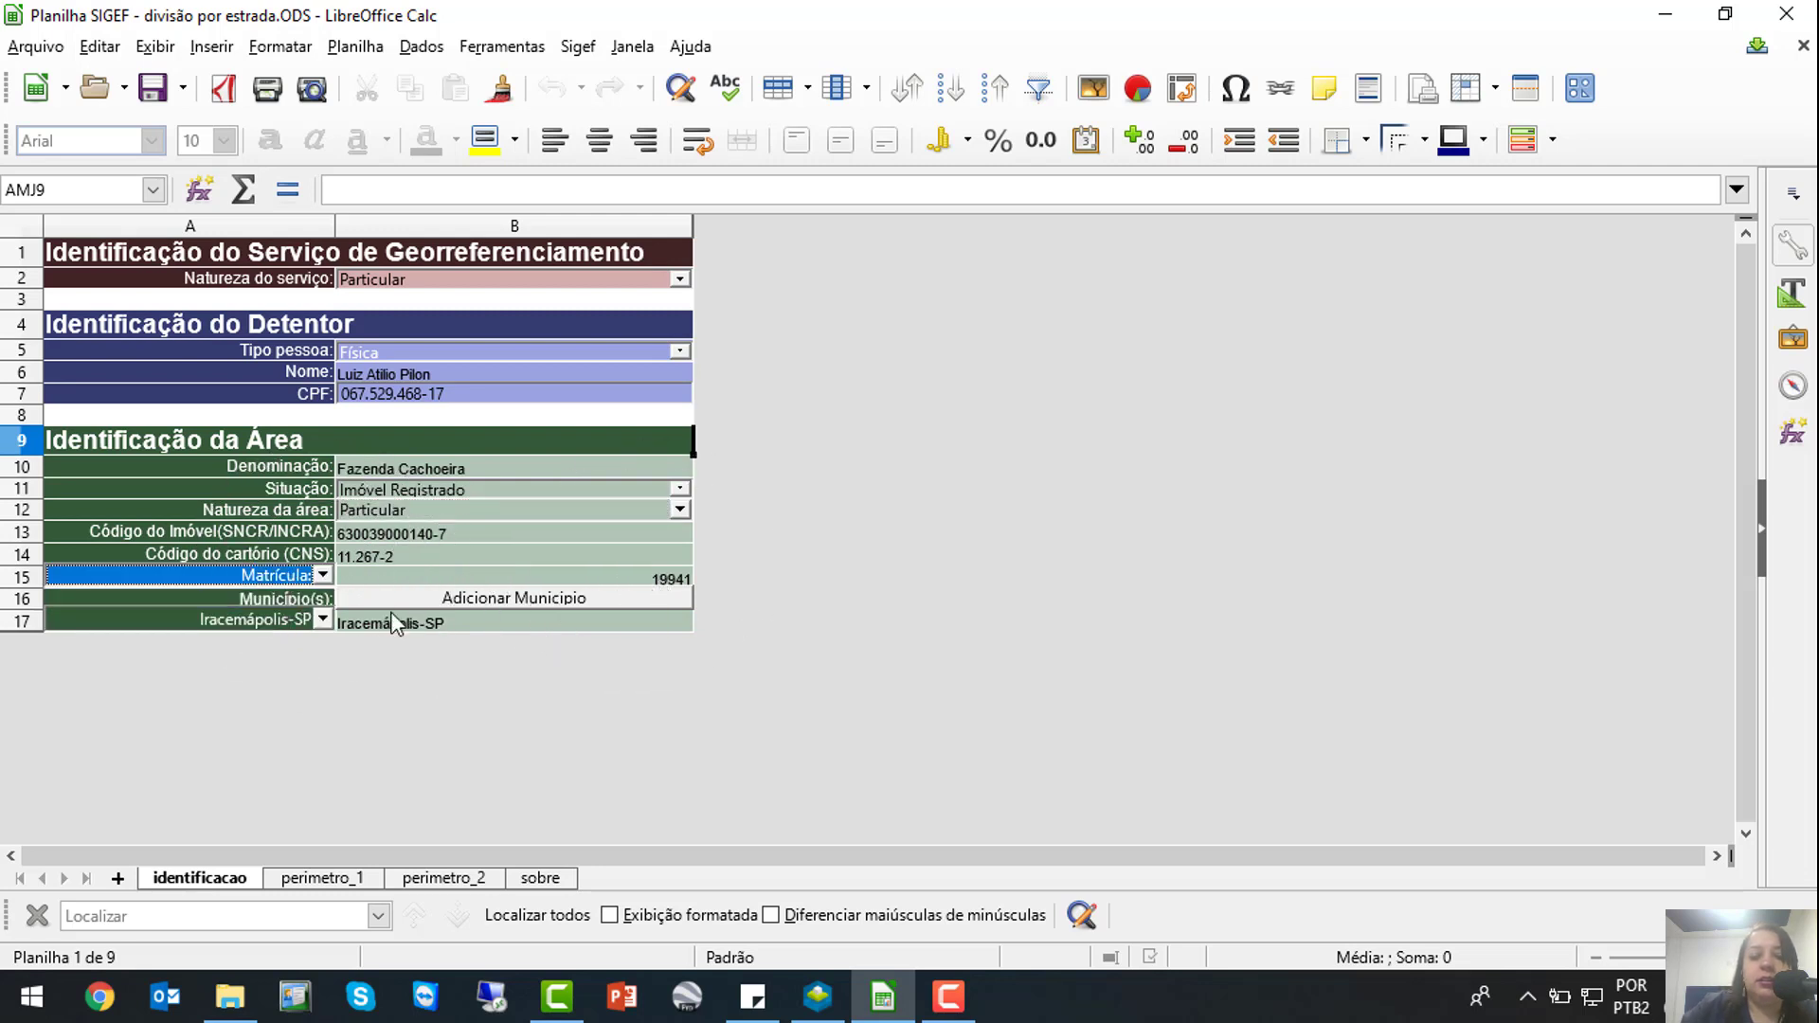
{"action": "key", "text": "ctrl"}
{"action": "key", "text": "ctrl"}
{"action": "key", "text": "ctrl"}
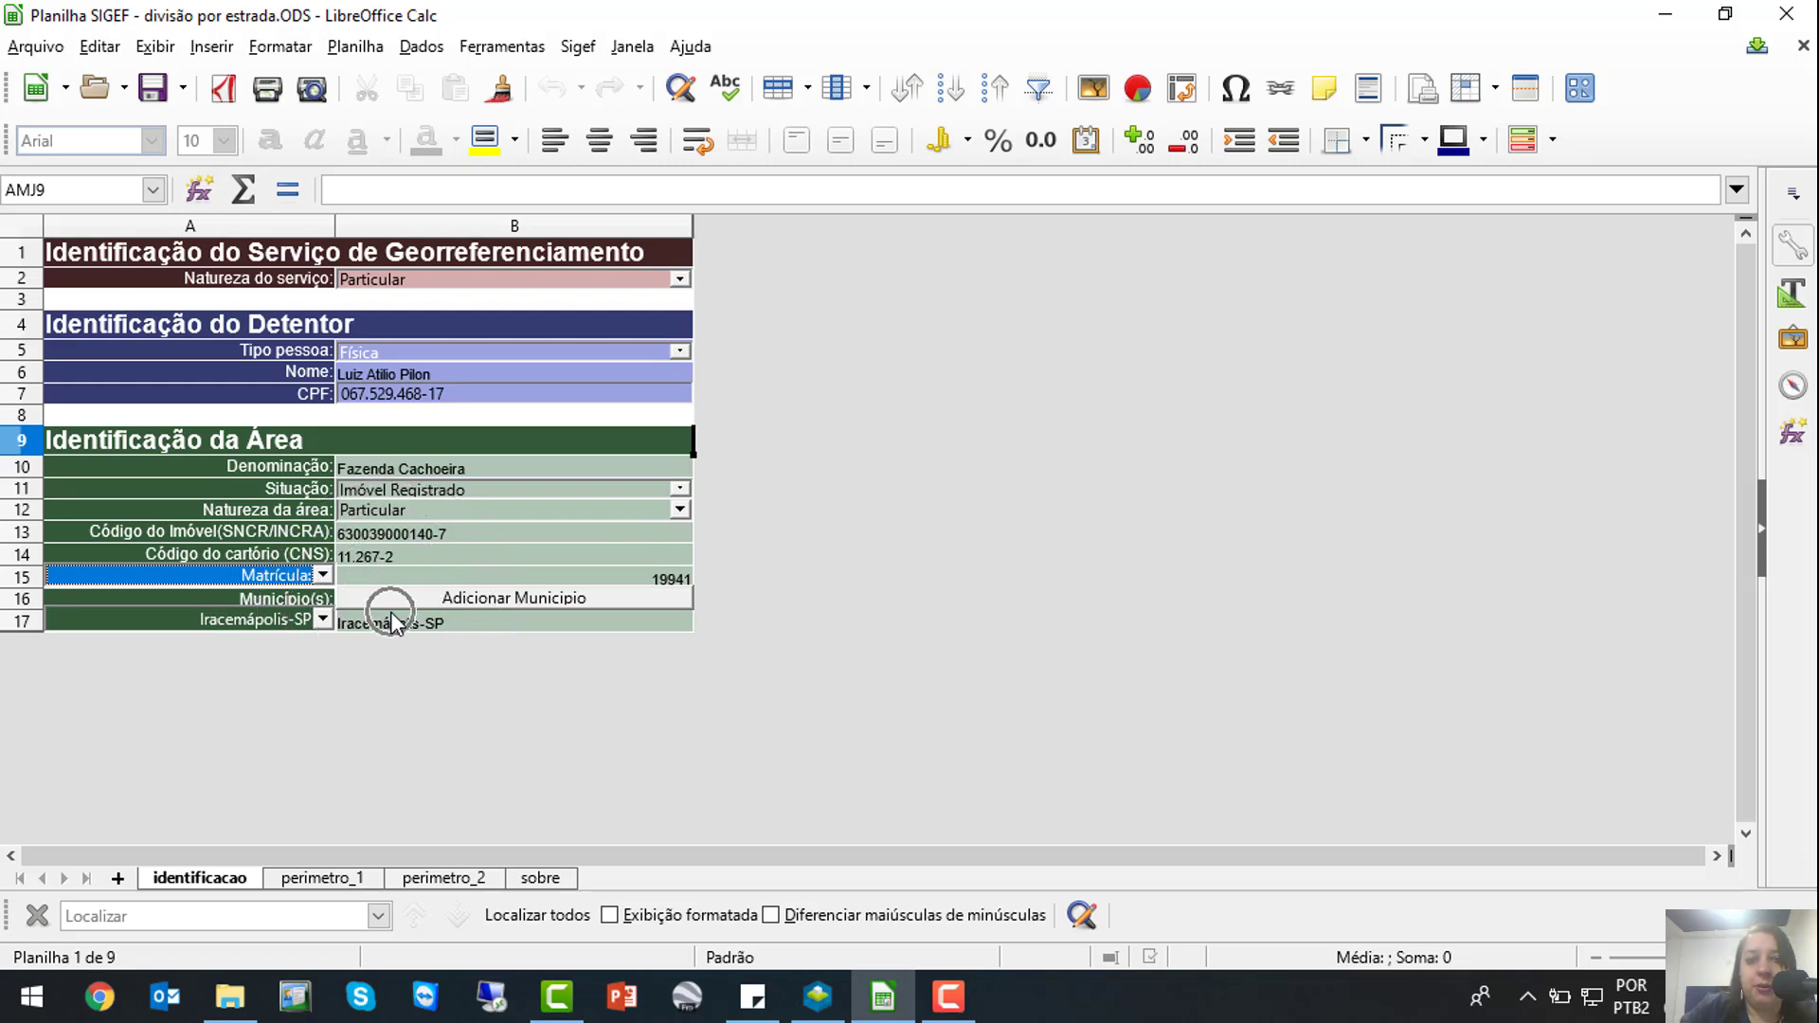
{"action": "key", "text": "ctrl"}
{"action": "key", "text": "ctrl"}
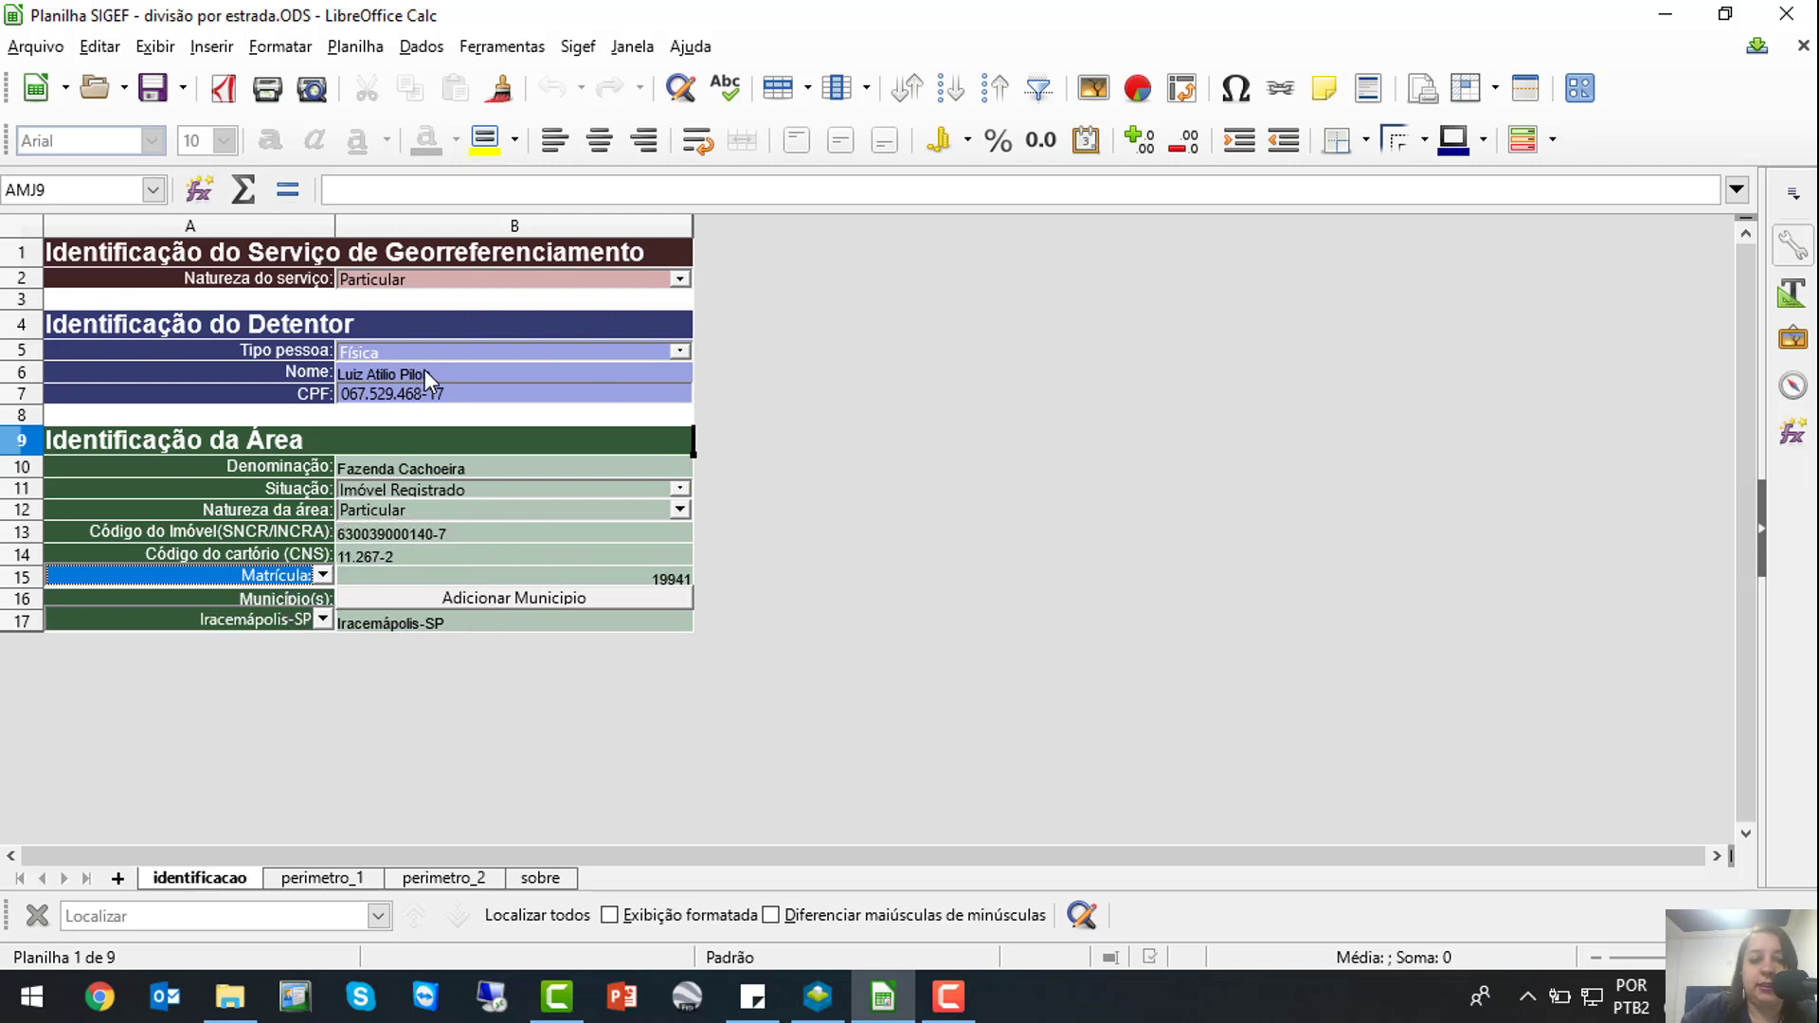
Examine the name and CPF fields in the holder identification section
{"action": "key", "text": "ctrl"}
{"action": "key", "text": "ctrl"}
{"action": "key", "text": "ctrl"}
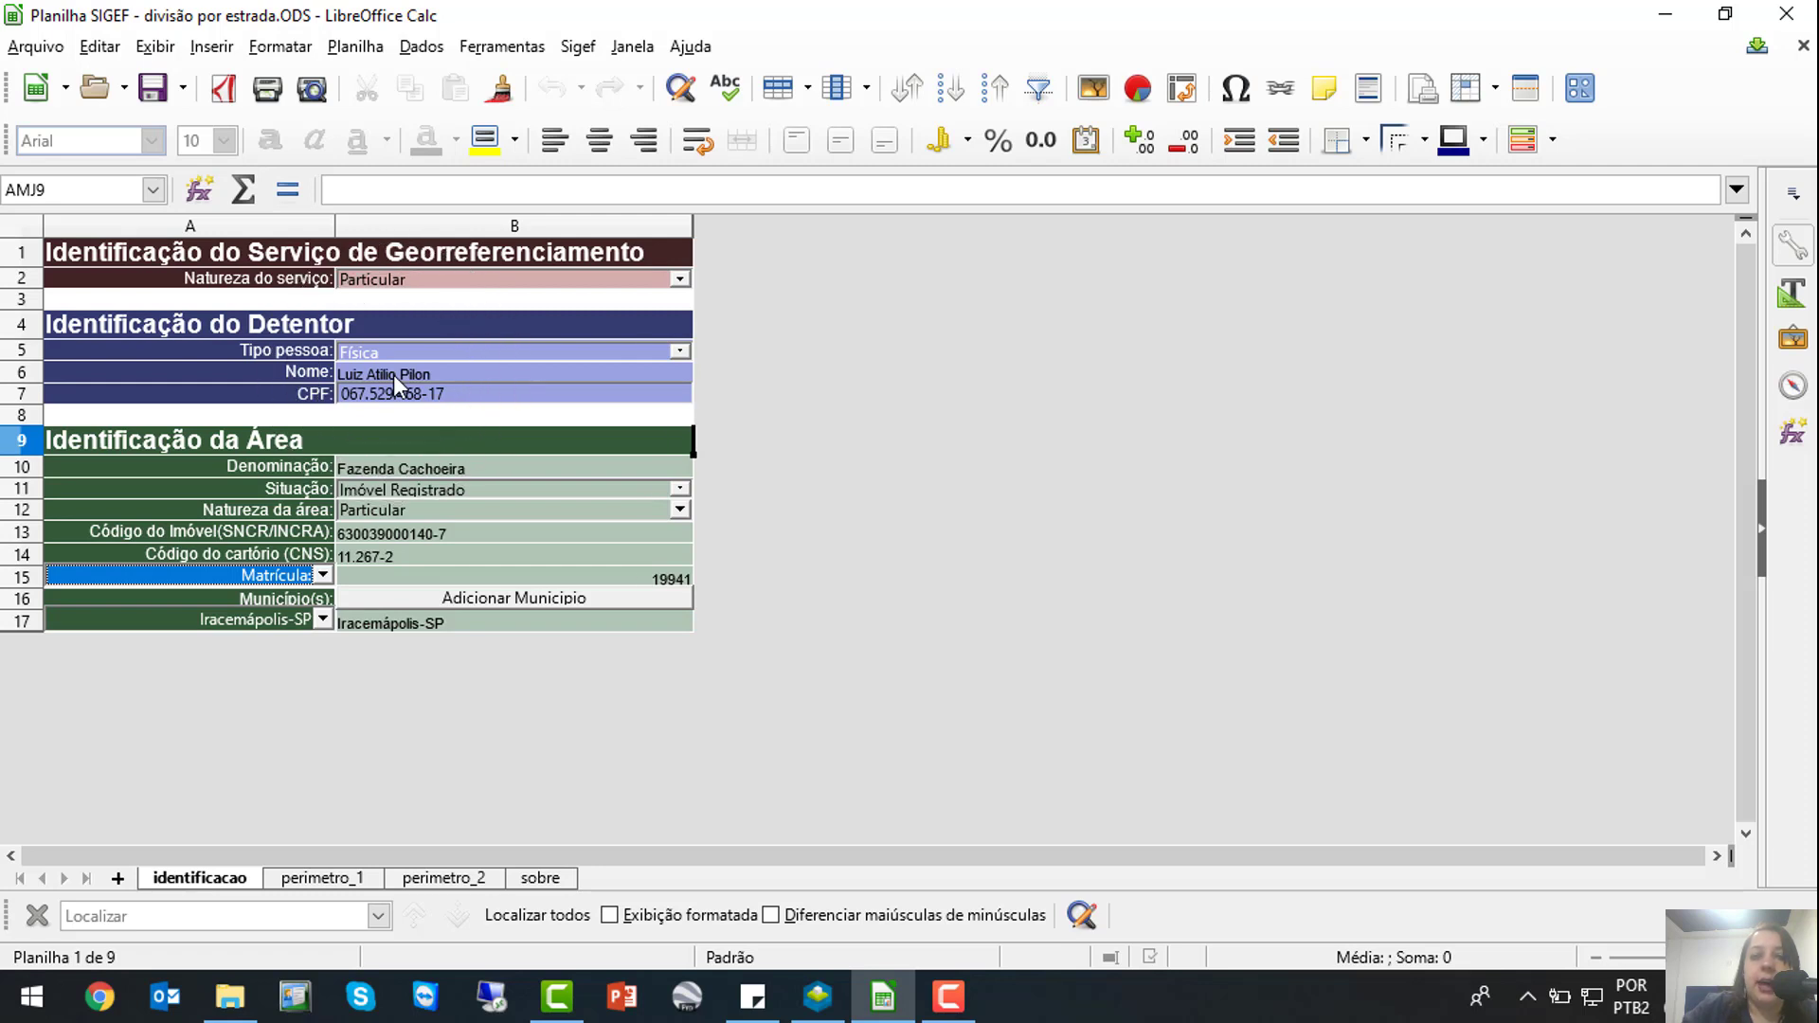
{"action": "key", "text": "ctrl"}
{"action": "key", "text": "ctrl"}
{"action": "key", "text": "ctrl"}
{"action": "key", "text": "ctrl"}
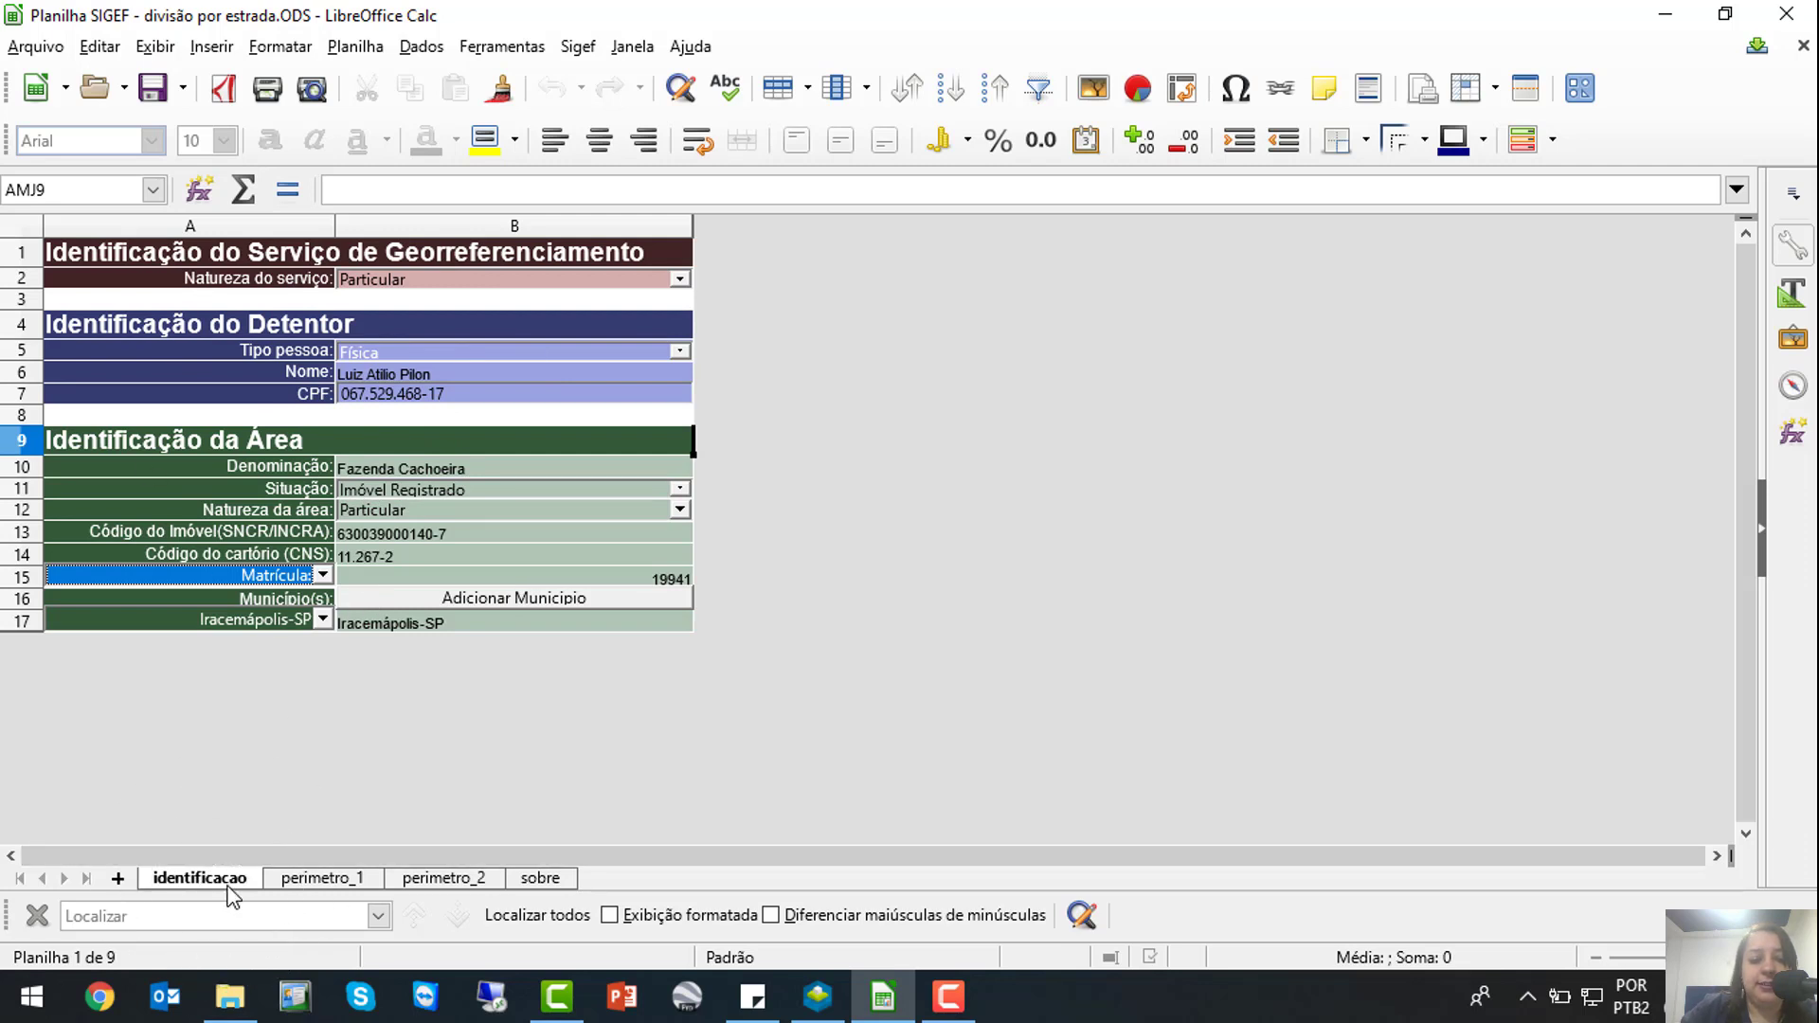
Open the perimetro_1 sheet and examine its denomination, parcel number, side and coordinate type settings
{"action": "key", "text": "ctrl"}
{"action": "key", "text": "ctrl"}
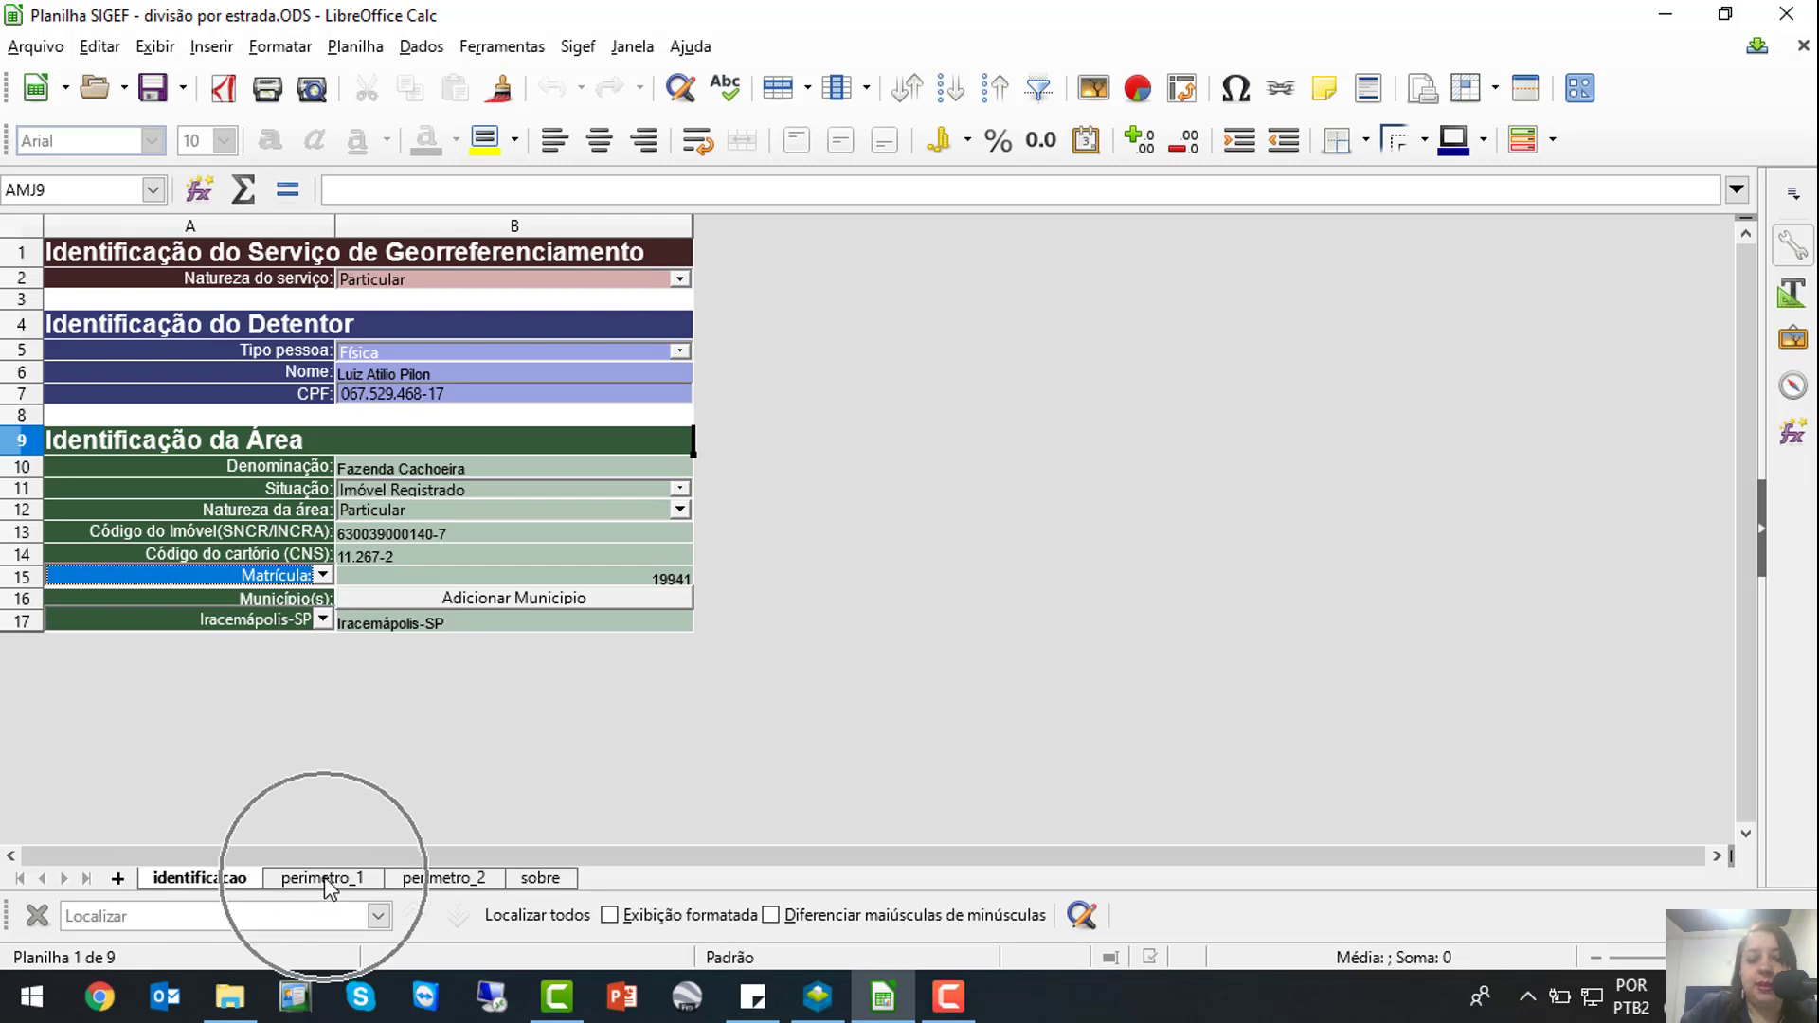
{"action": "key", "text": "ctrl"}
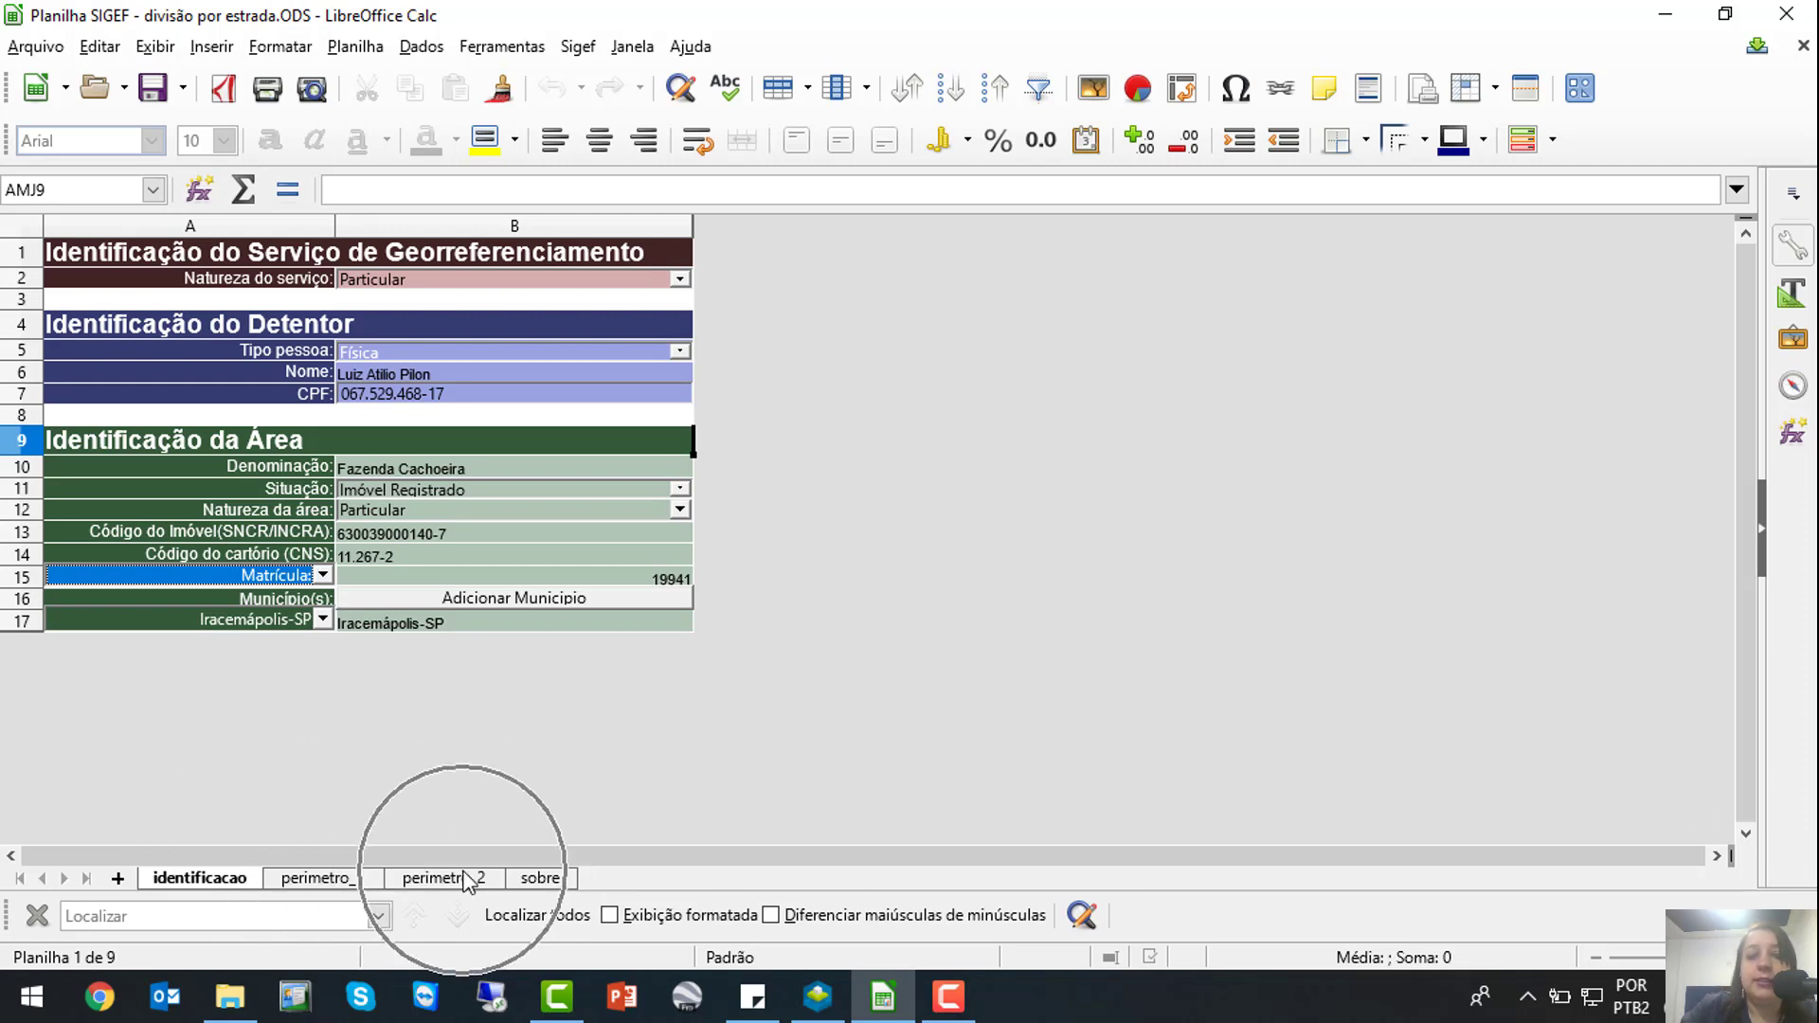
{"action": "left_click", "coordinate": [334, 876]}
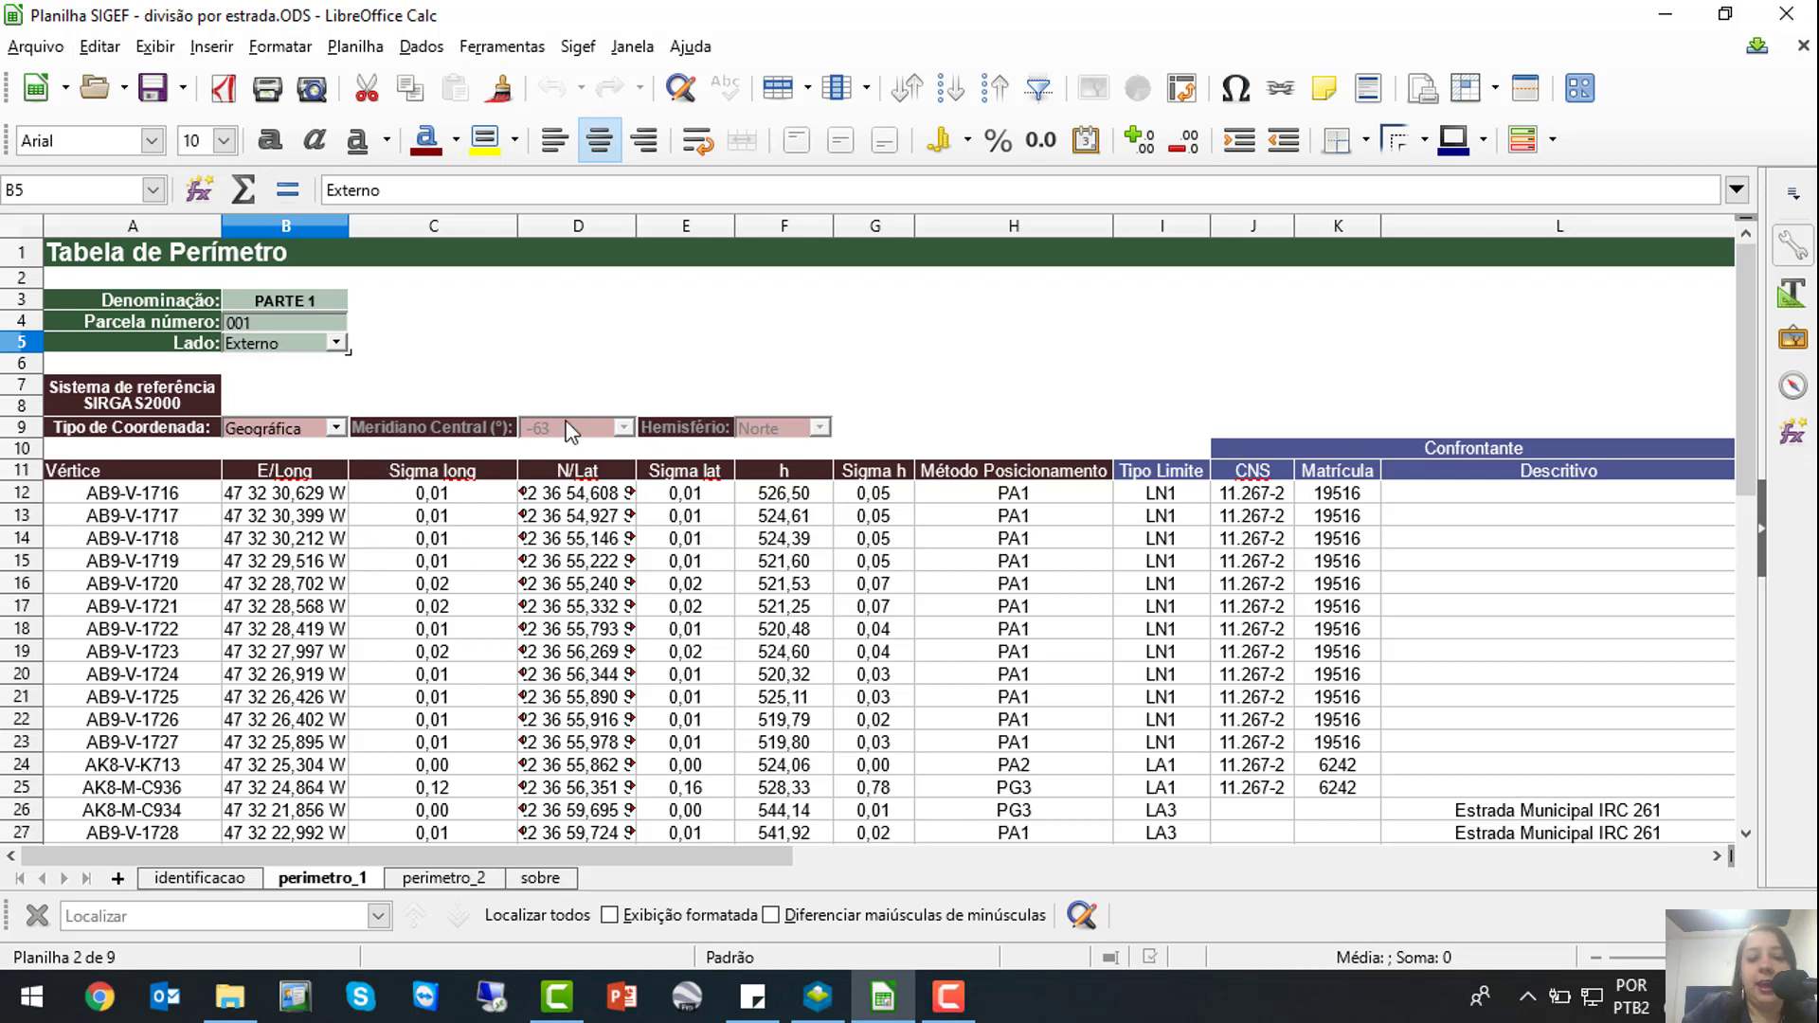
{"action": "left_click", "coordinate": [775, 431]}
{"action": "scroll", "coordinate": [1081, 593], "scroll_direction": "down", "scroll_amount": 2}
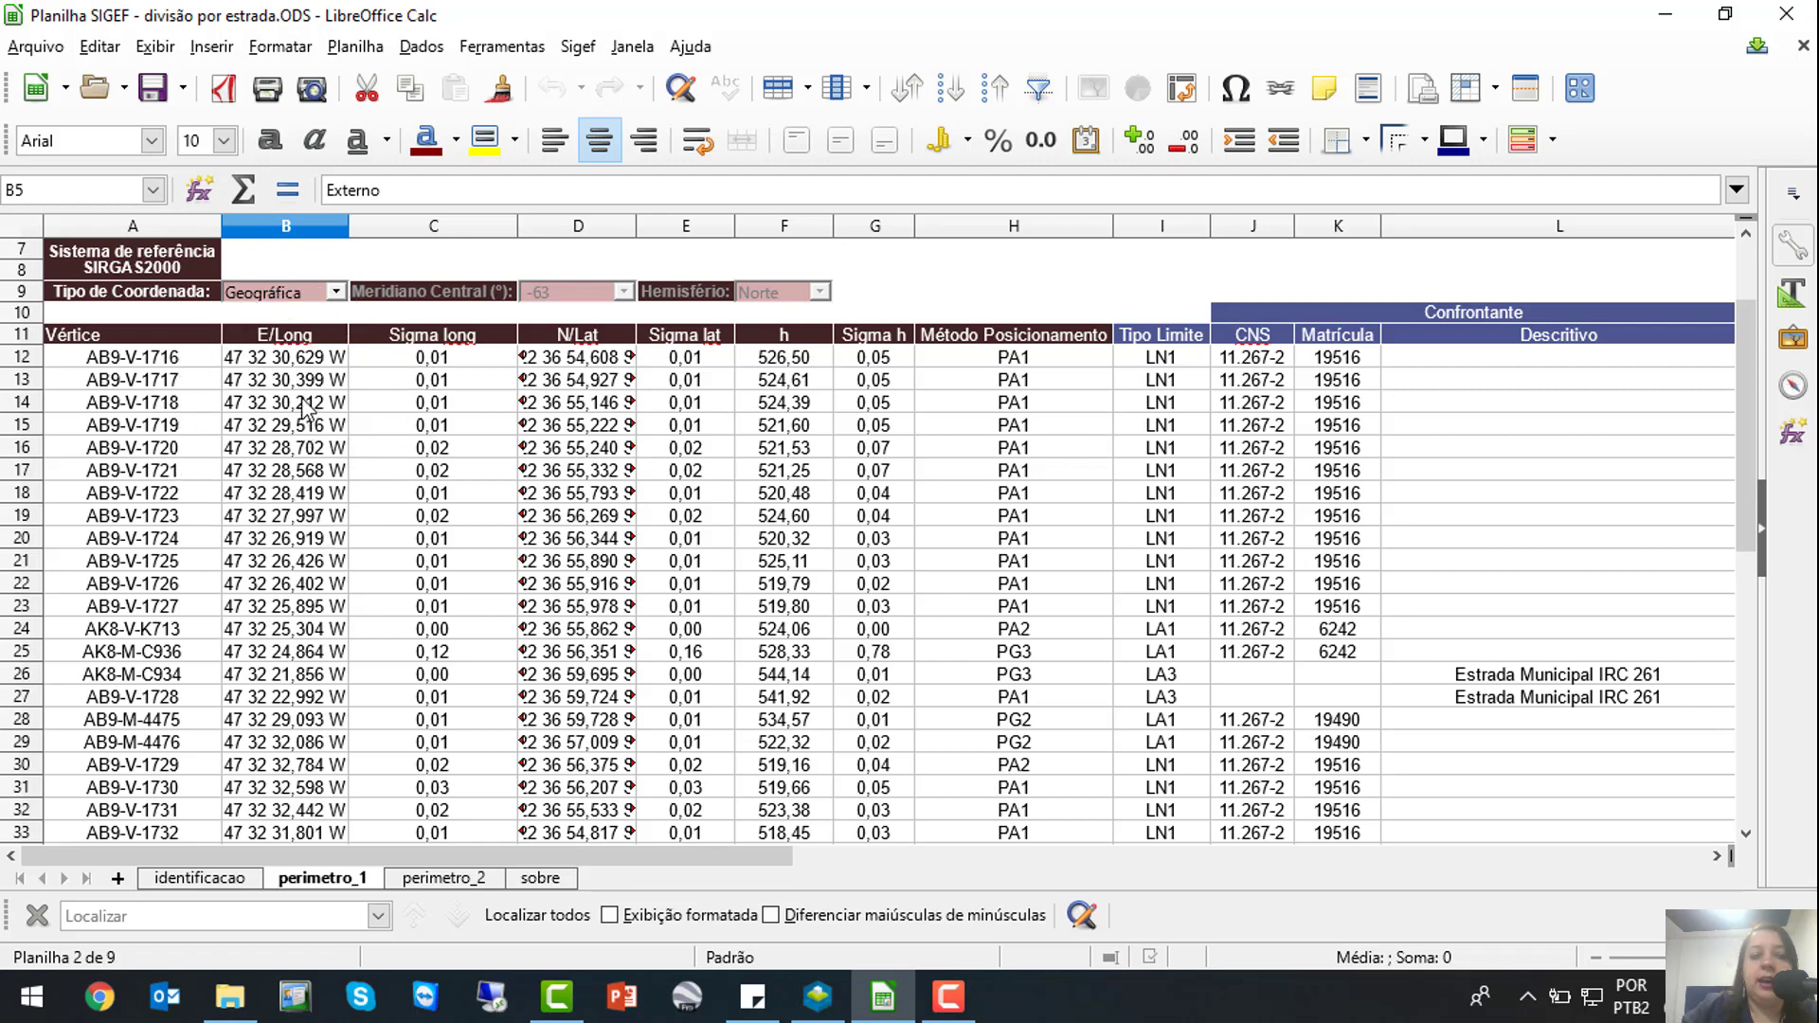
Examine the longitude, sigma, height and positioning method entries of Parte 1's first two vertices
{"action": "left_click", "coordinate": [288, 361]}
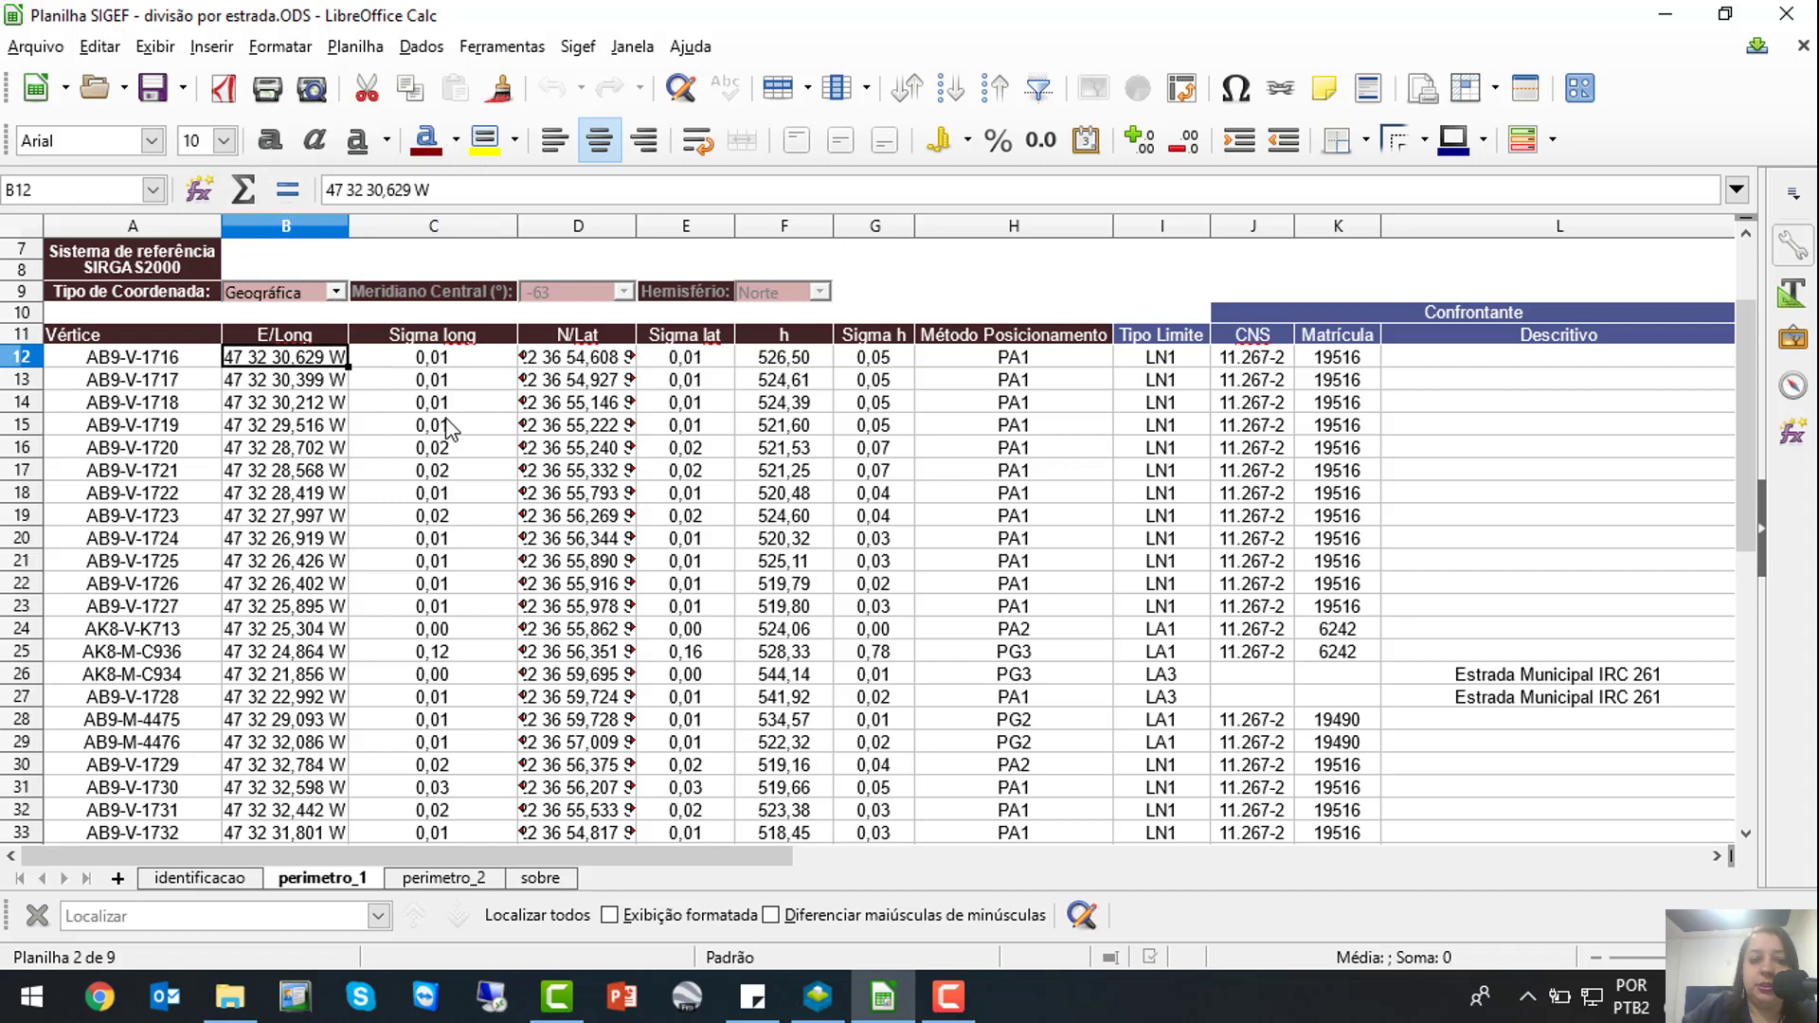
{"action": "left_click", "coordinate": [421, 364]}
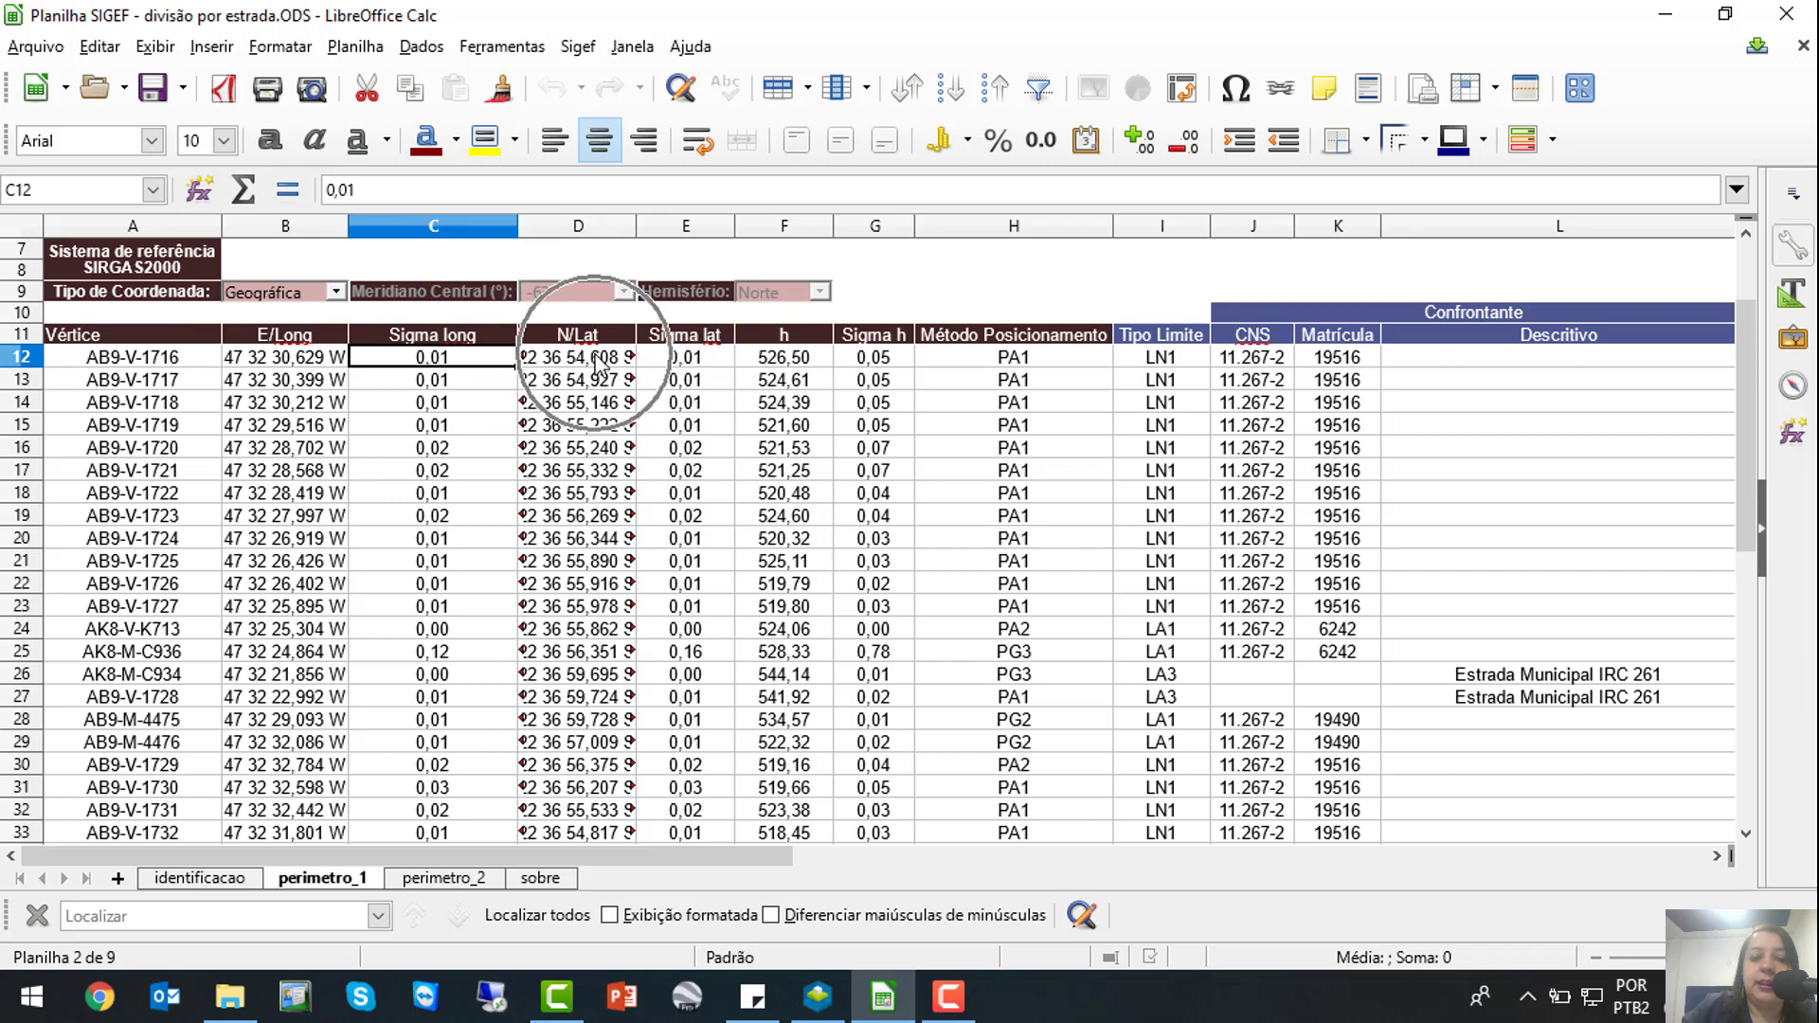
{"action": "left_click", "coordinate": [682, 365]}
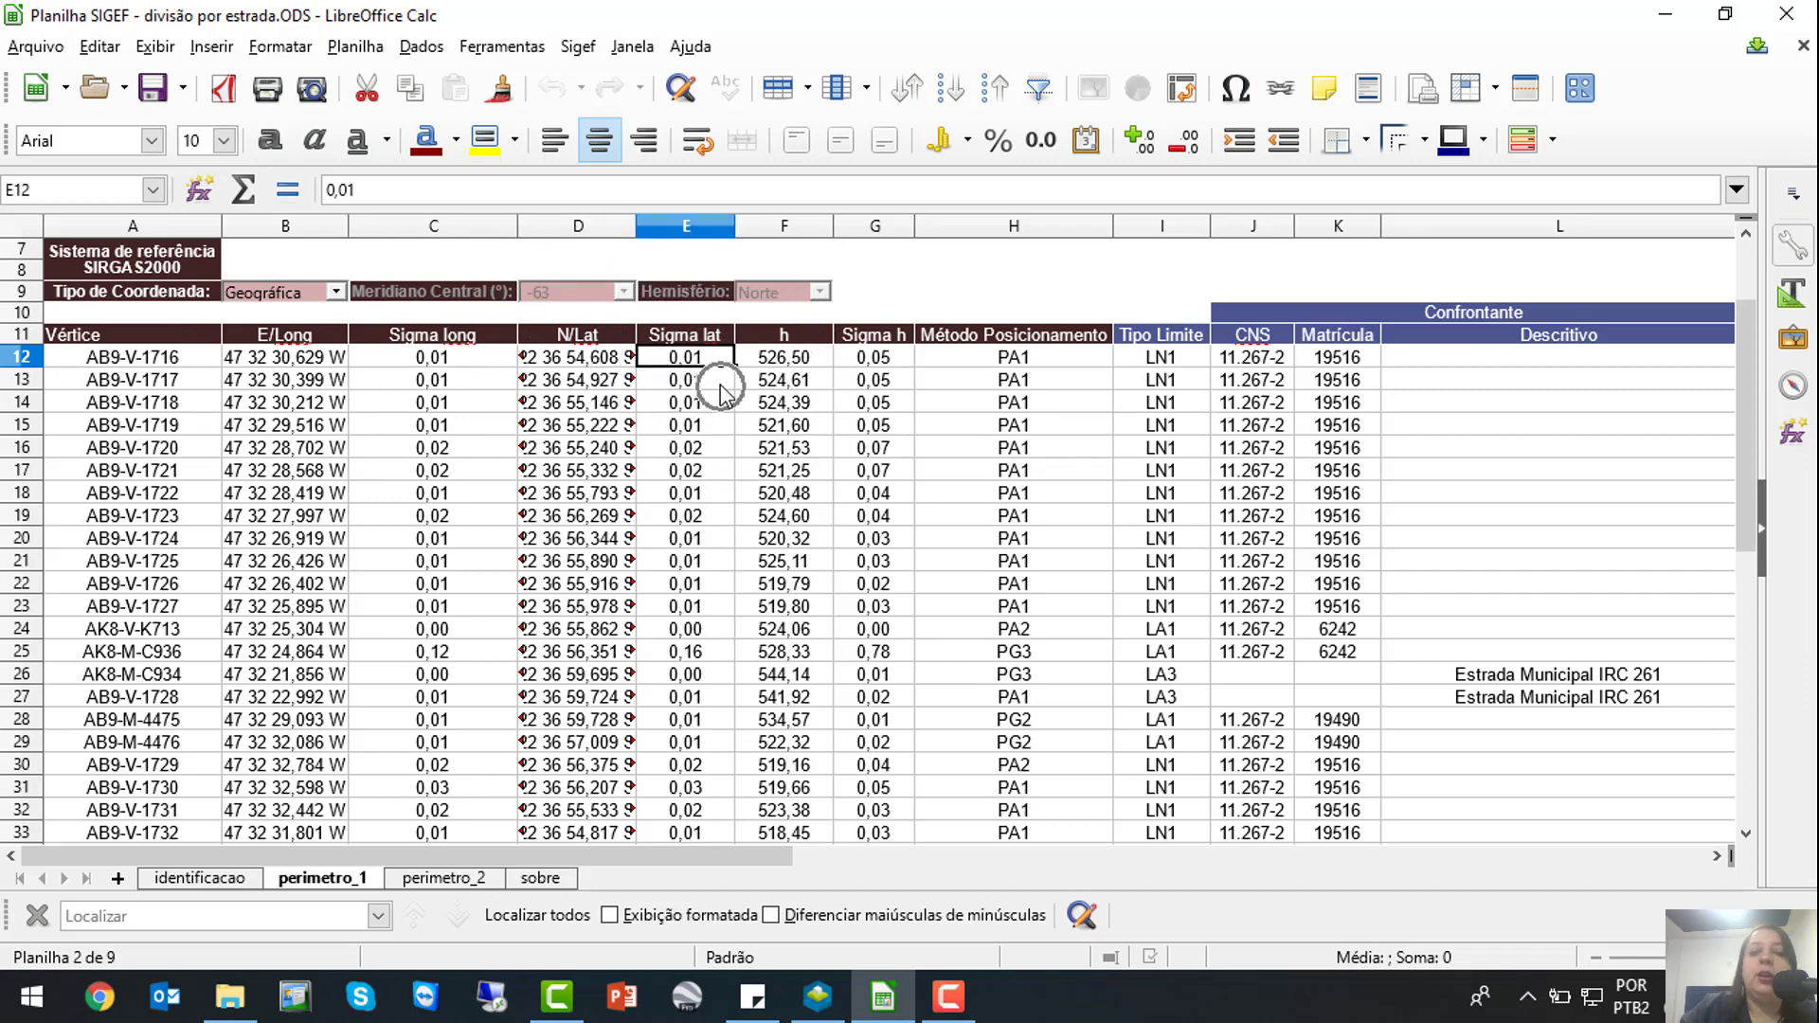
{"action": "left_click", "coordinate": [812, 385]}
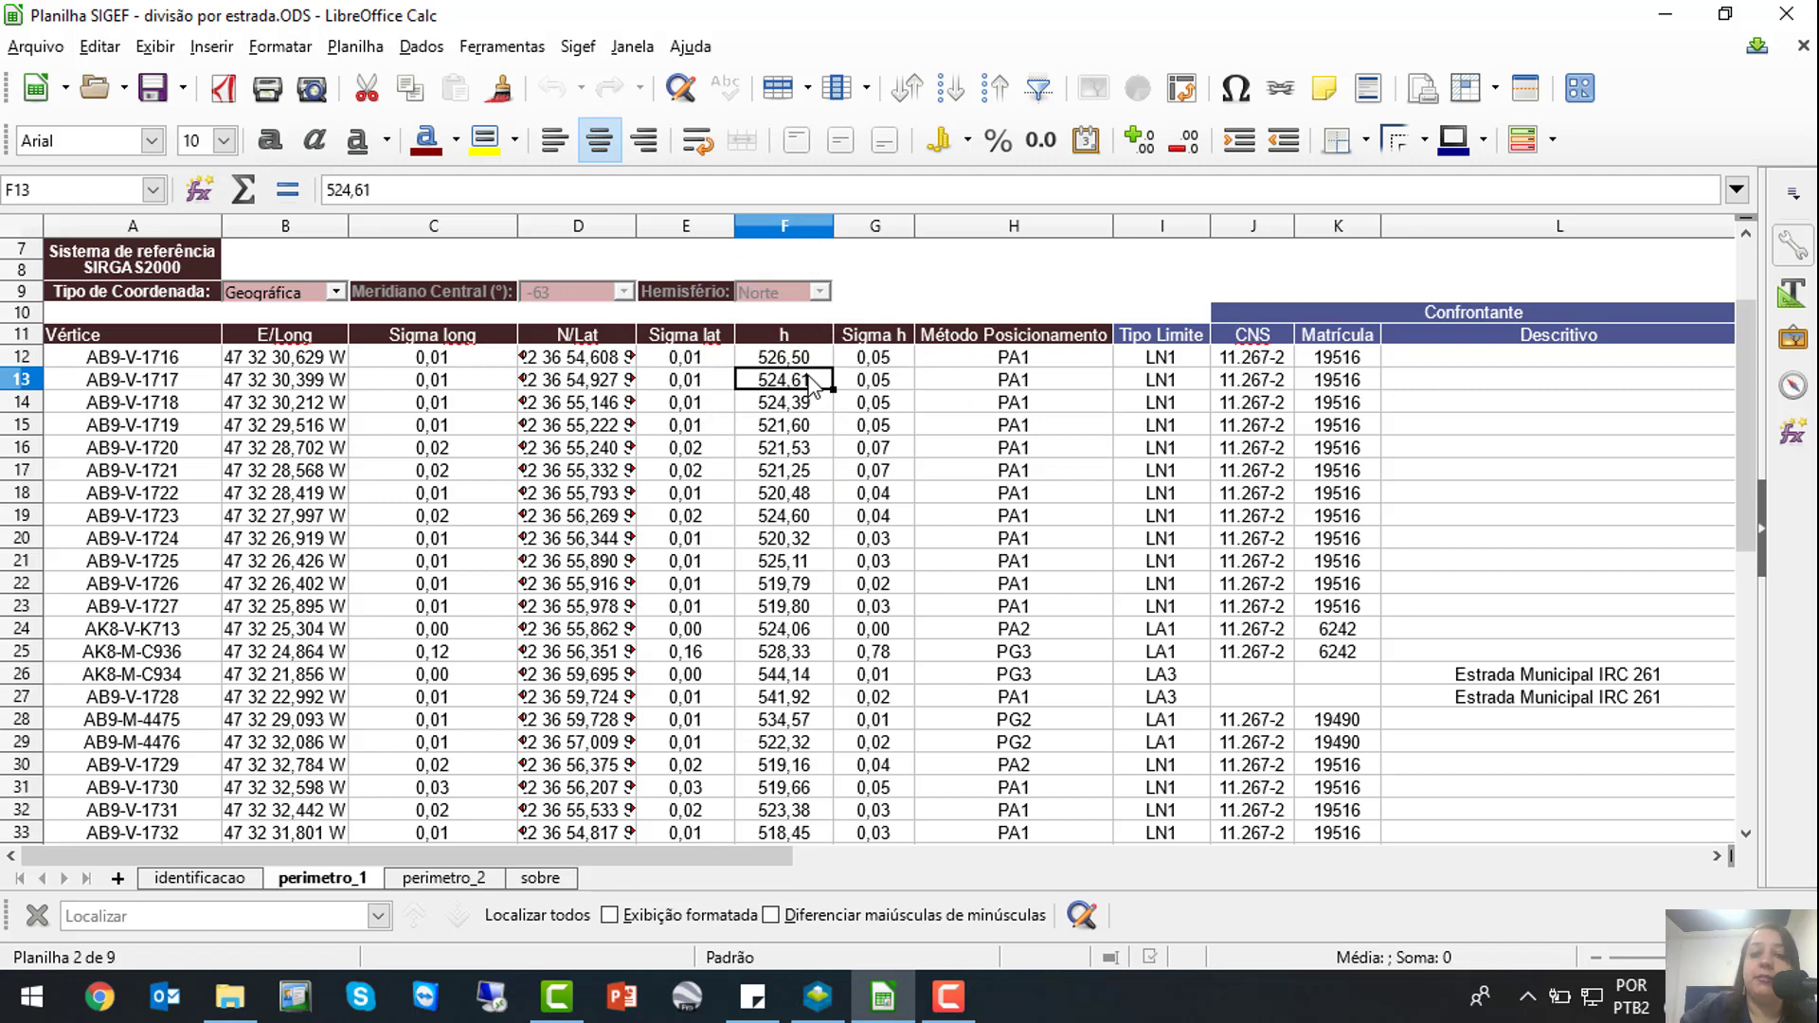
{"action": "left_click", "coordinate": [860, 377]}
{"action": "left_click", "coordinate": [1040, 388]}
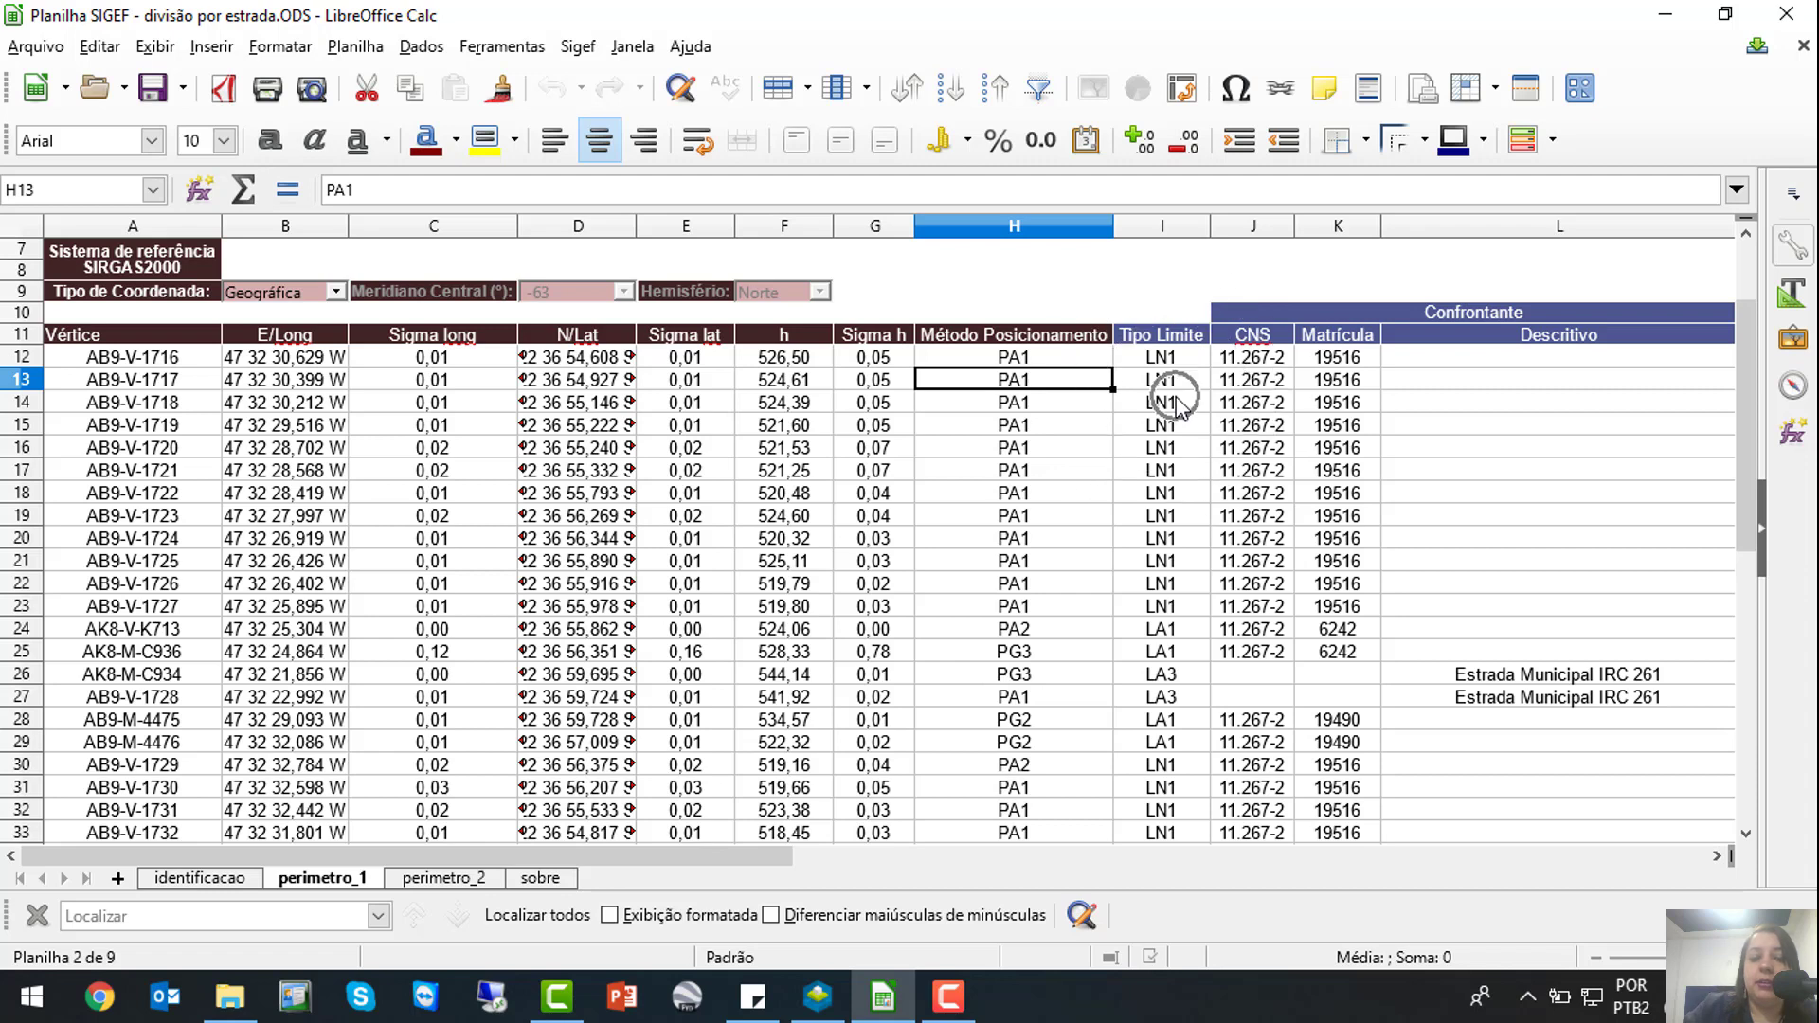
Review the limit type and Confrontante columns of Parte 1 down to the last vertex
{"action": "key", "text": "ctrl"}
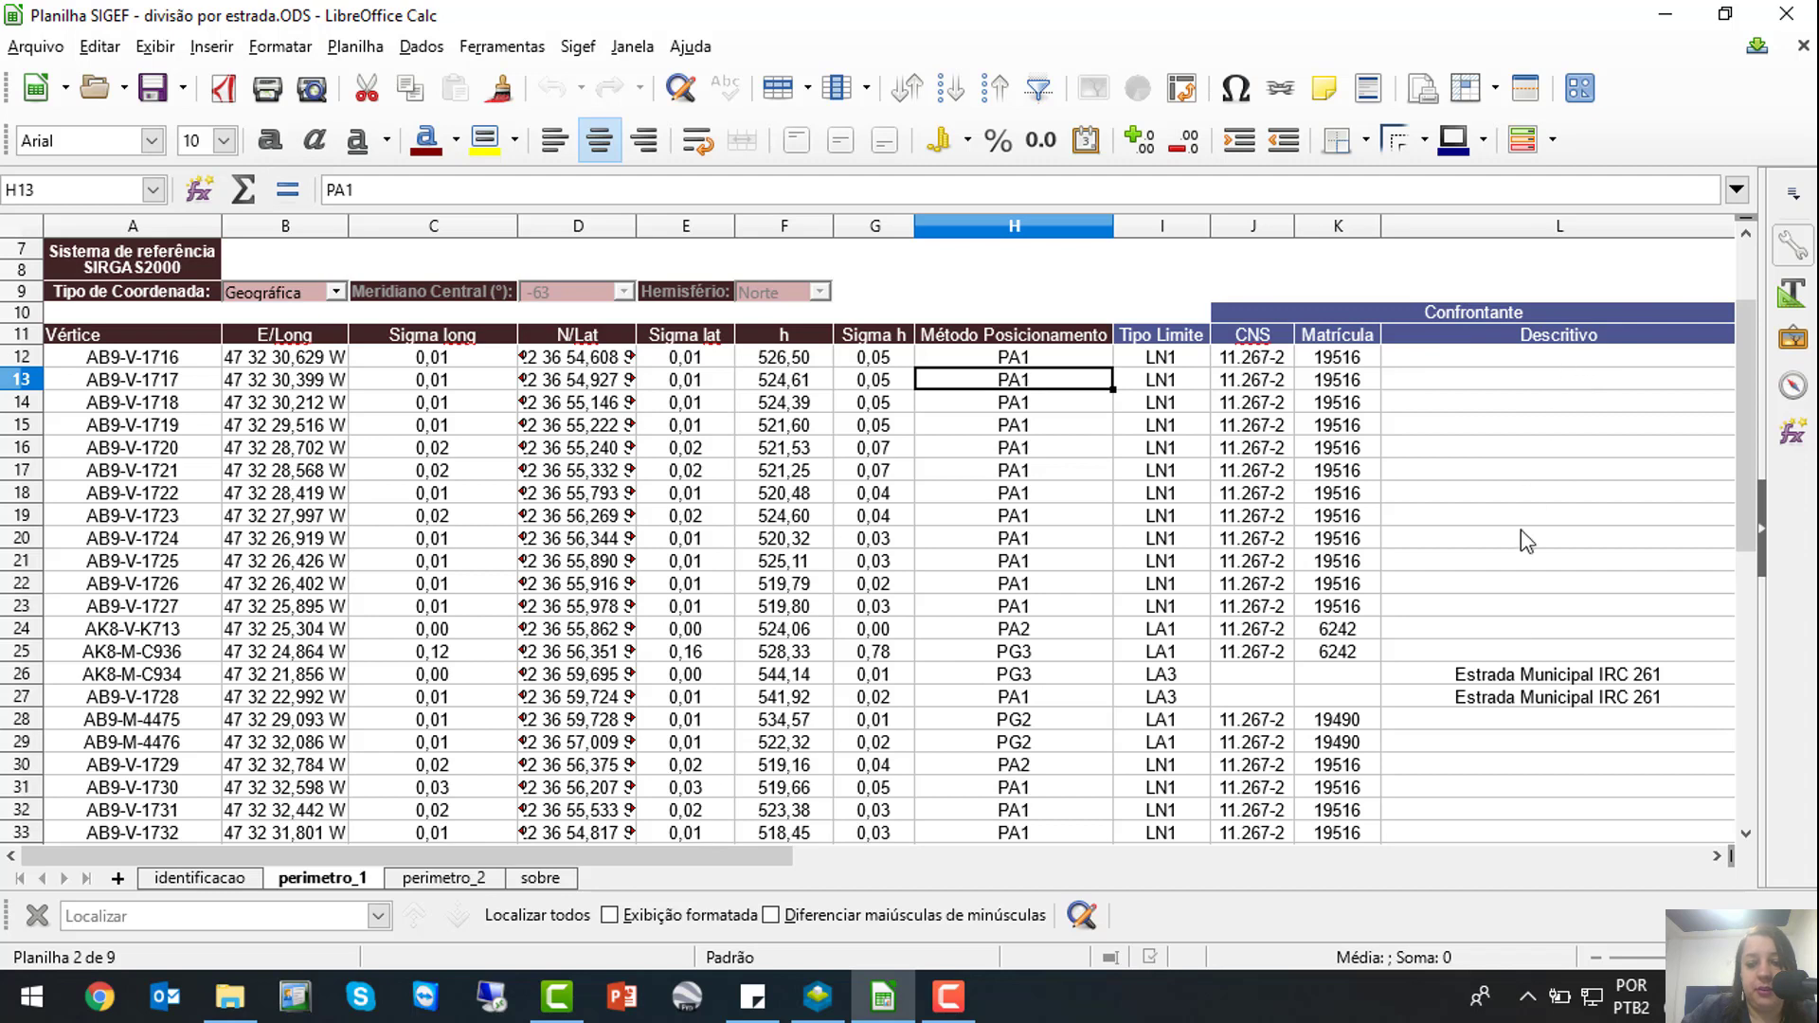
{"action": "scroll", "coordinate": [1532, 625], "scroll_direction": "down", "scroll_amount": 1}
{"action": "scroll", "coordinate": [1527, 633], "scroll_direction": "down", "scroll_amount": 1}
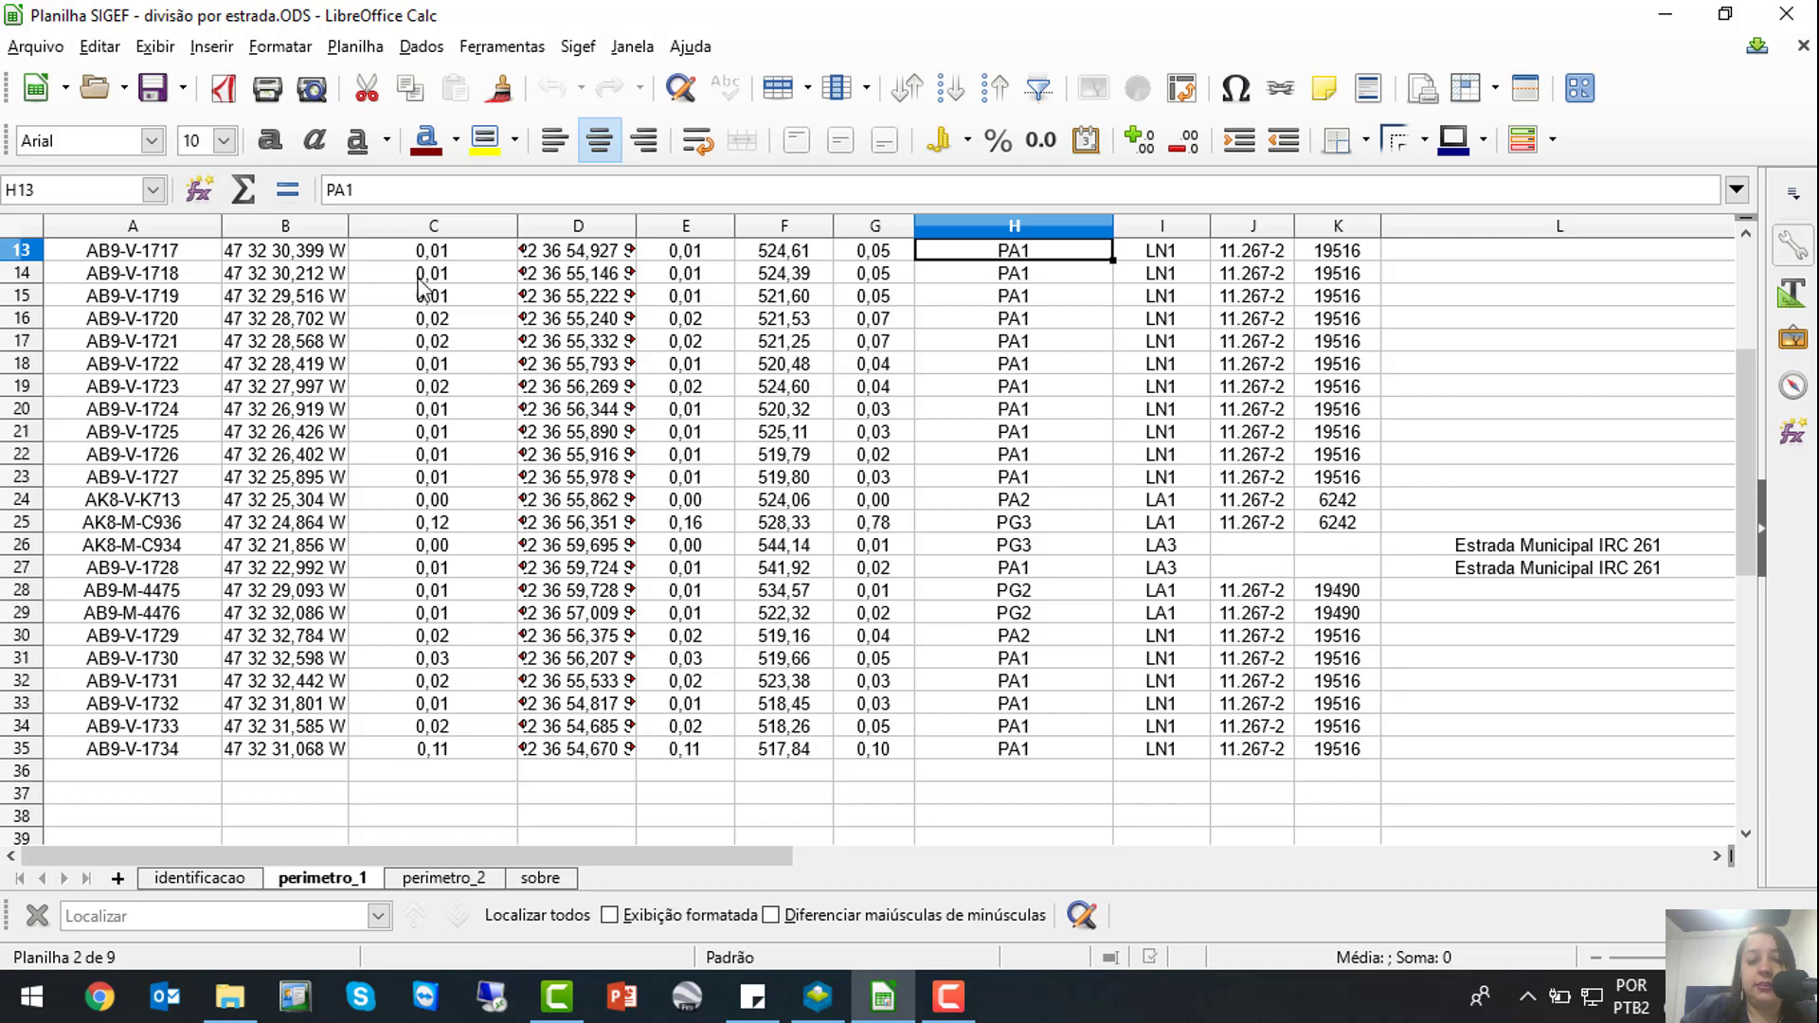
{"action": "scroll", "coordinate": [142, 526], "scroll_direction": "up", "scroll_amount": 4}
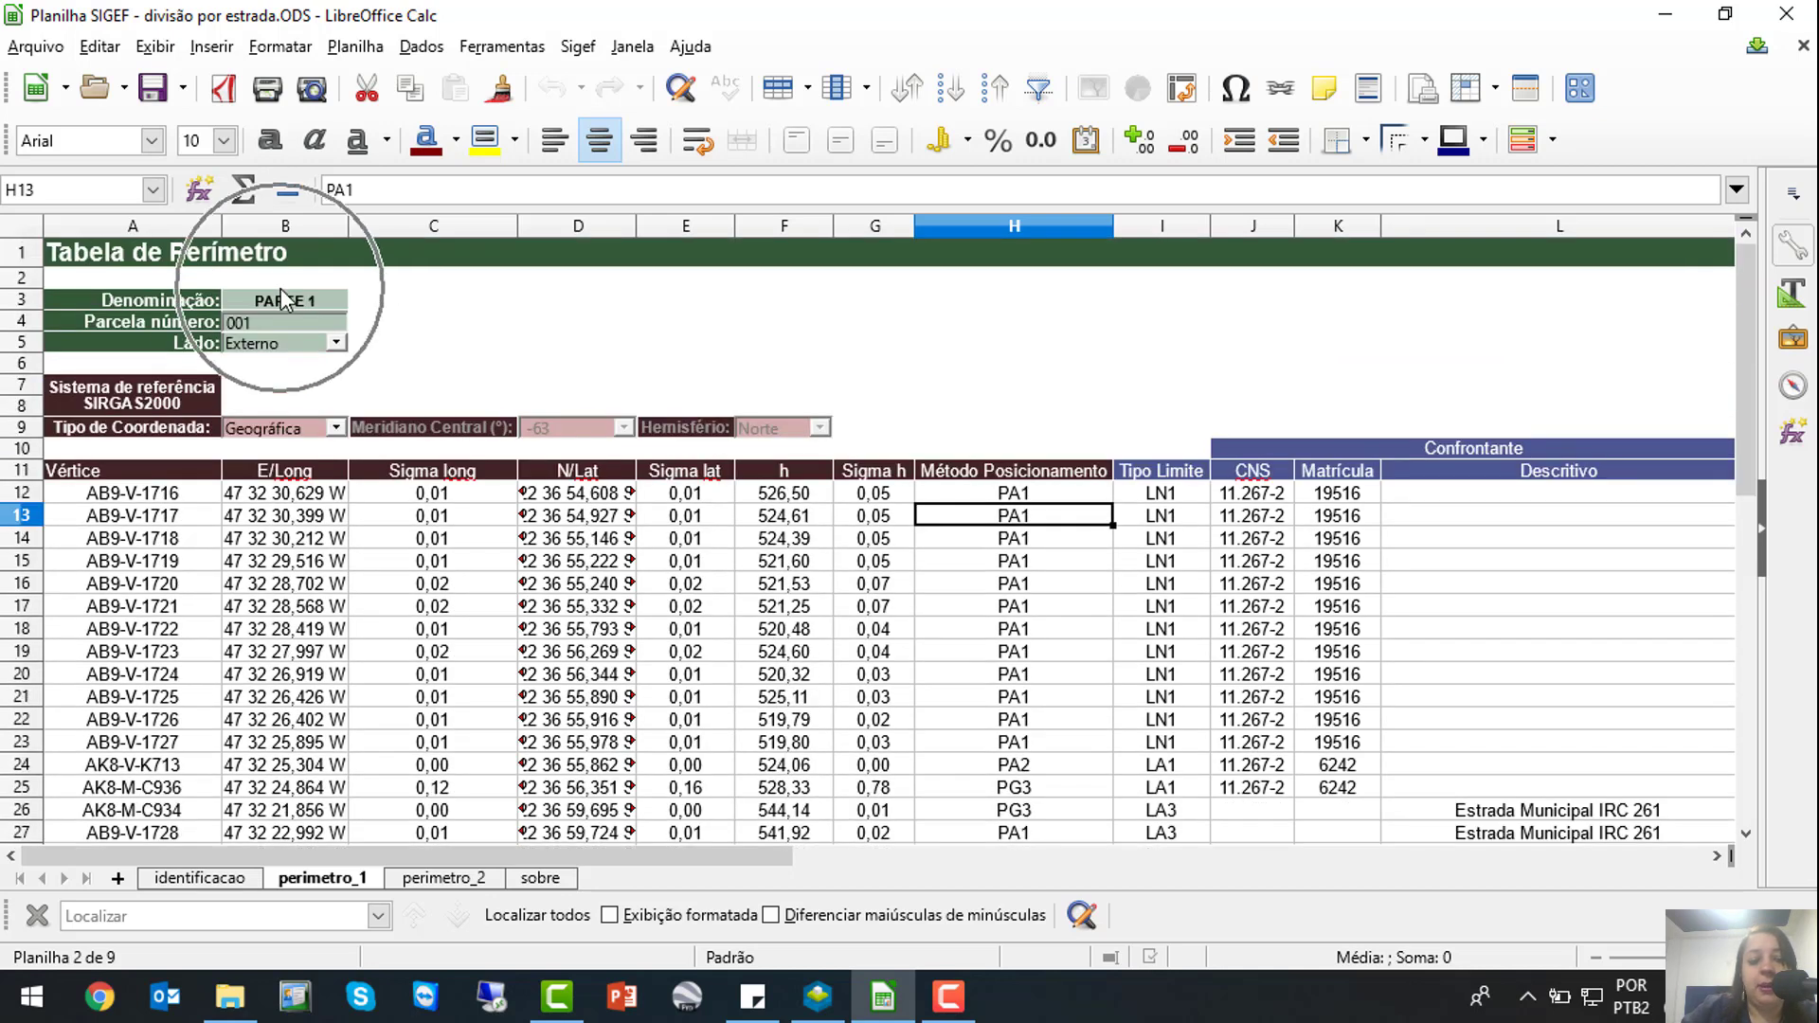
Switch to Métrica TOPO, select the Parte 1 perimeter to check its outline, and return to the SIGEF spreadsheet
{"action": "left_click", "coordinate": [815, 997]}
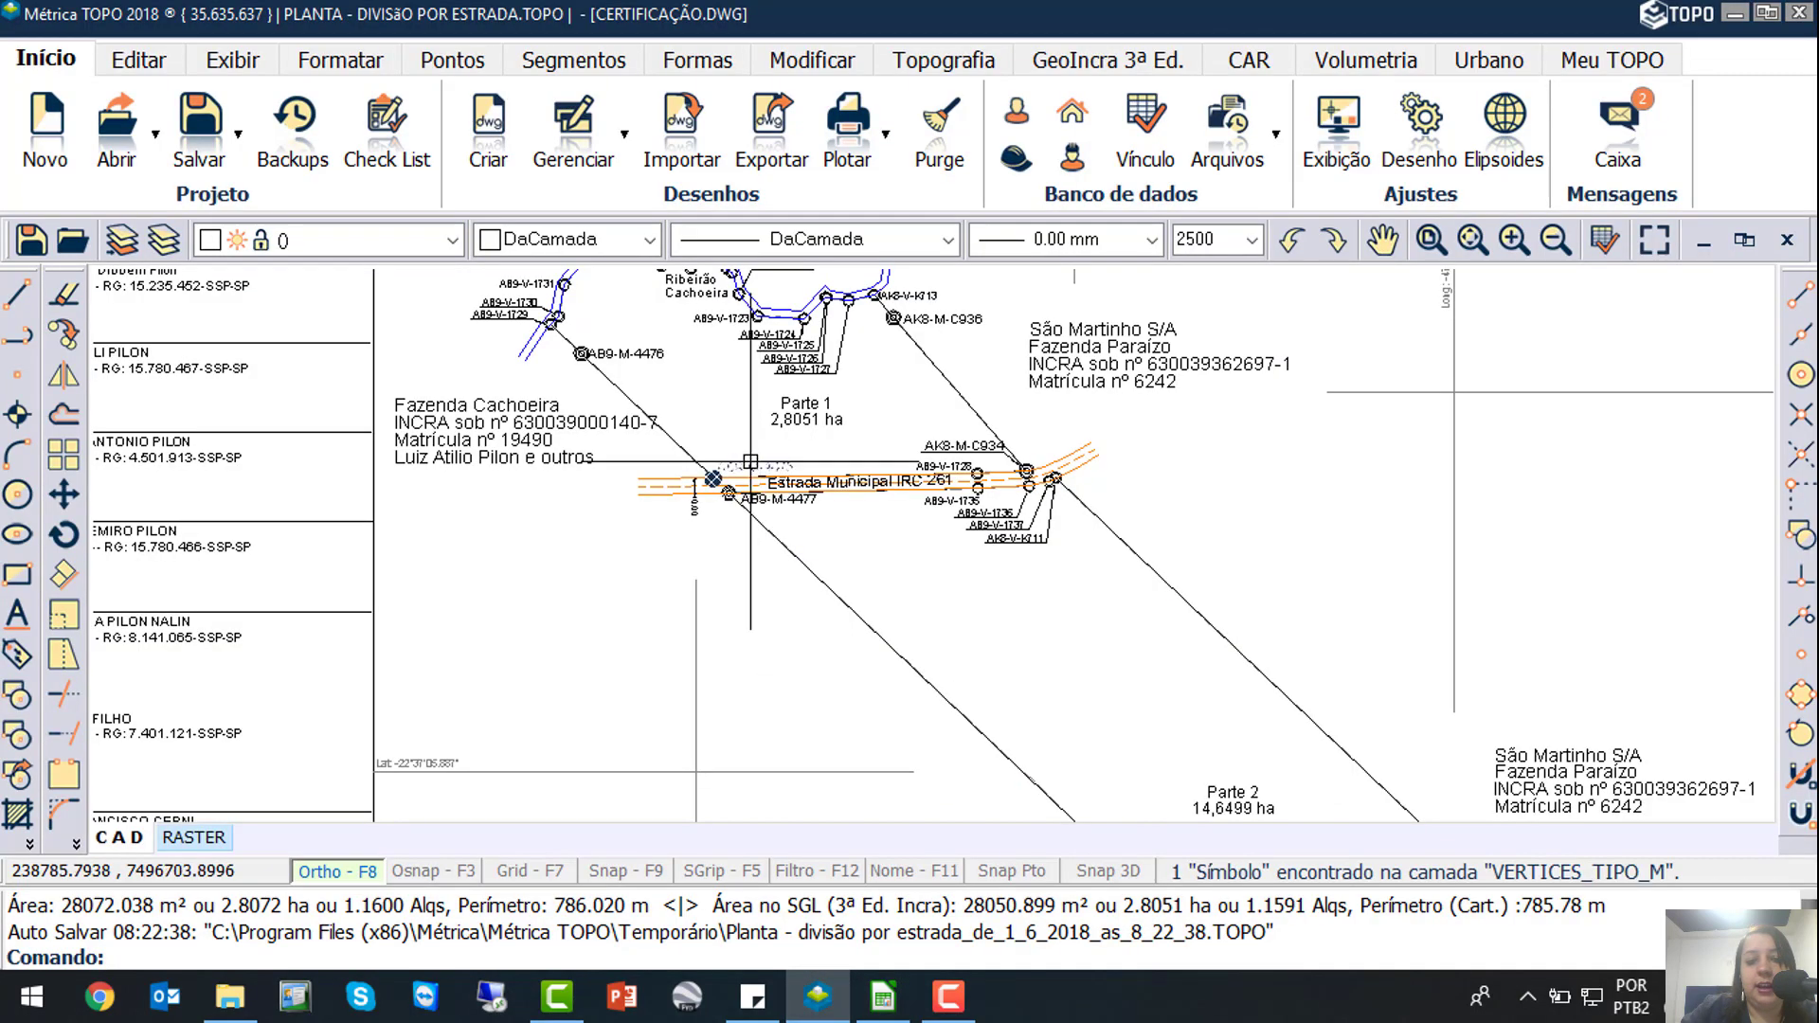
{"action": "scroll", "coordinate": [763, 493], "scroll_direction": "up", "scroll_amount": 2}
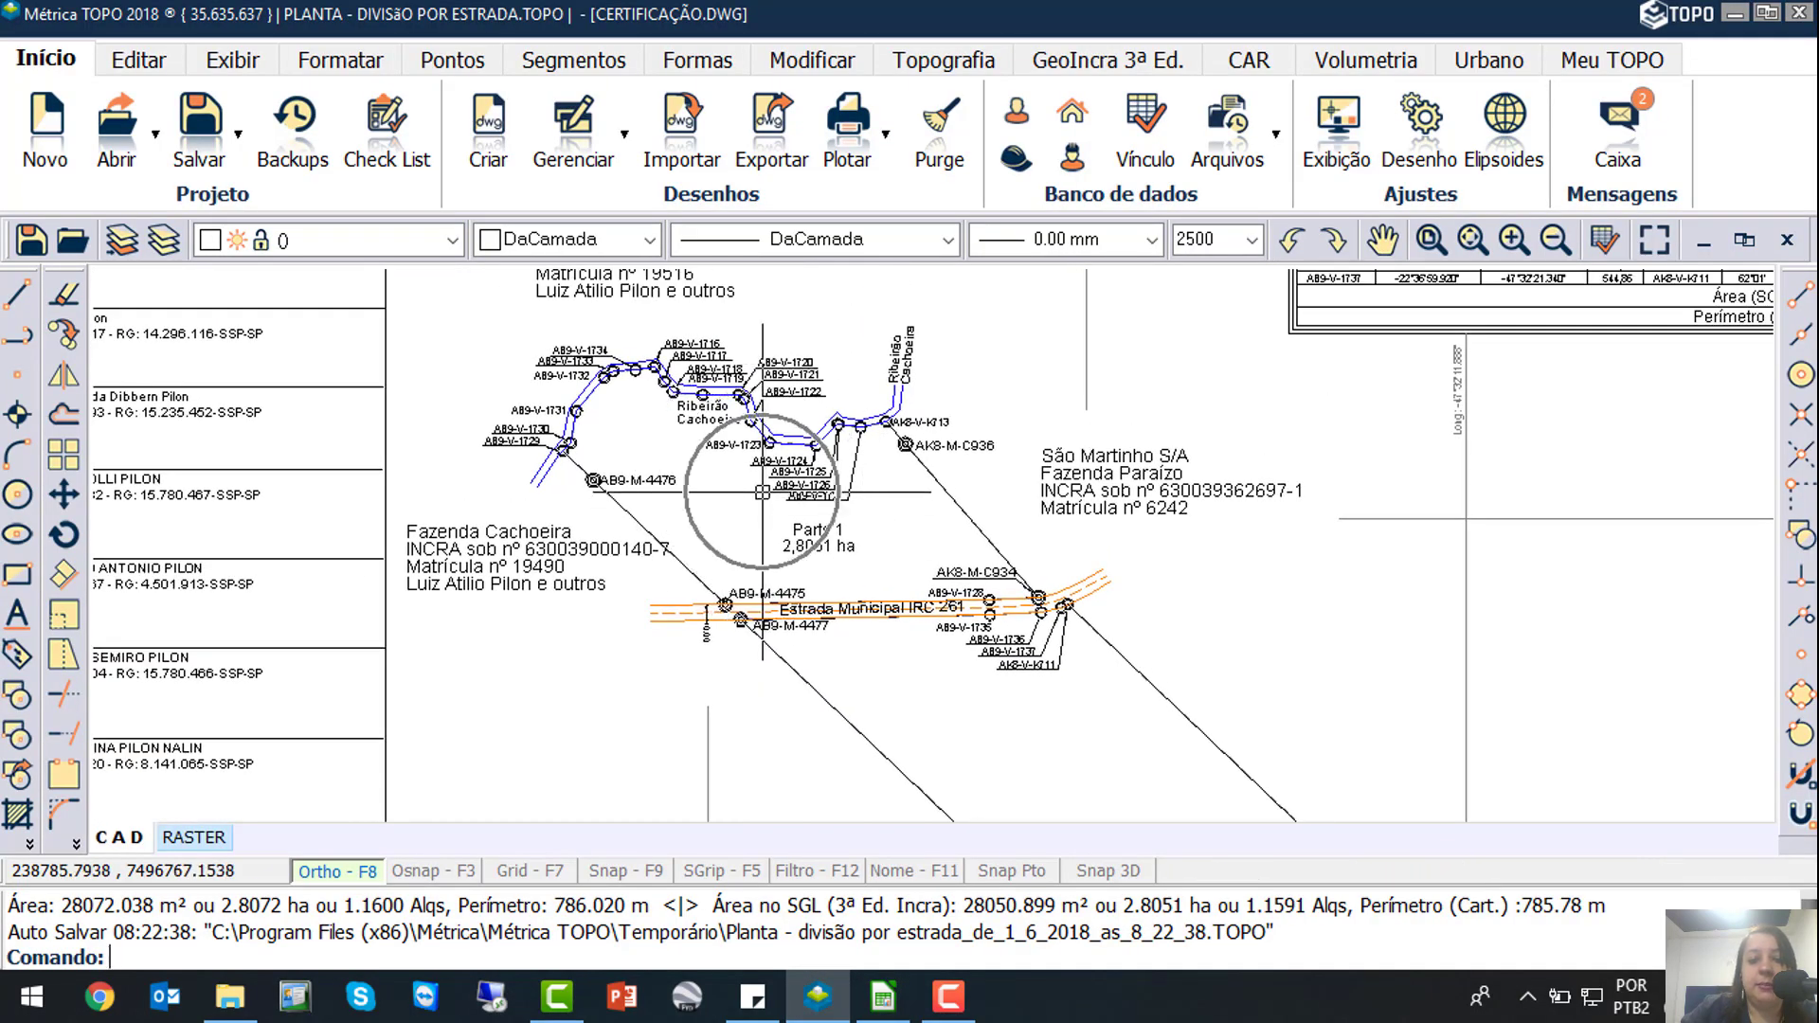
{"action": "left_click", "coordinate": [925, 469]}
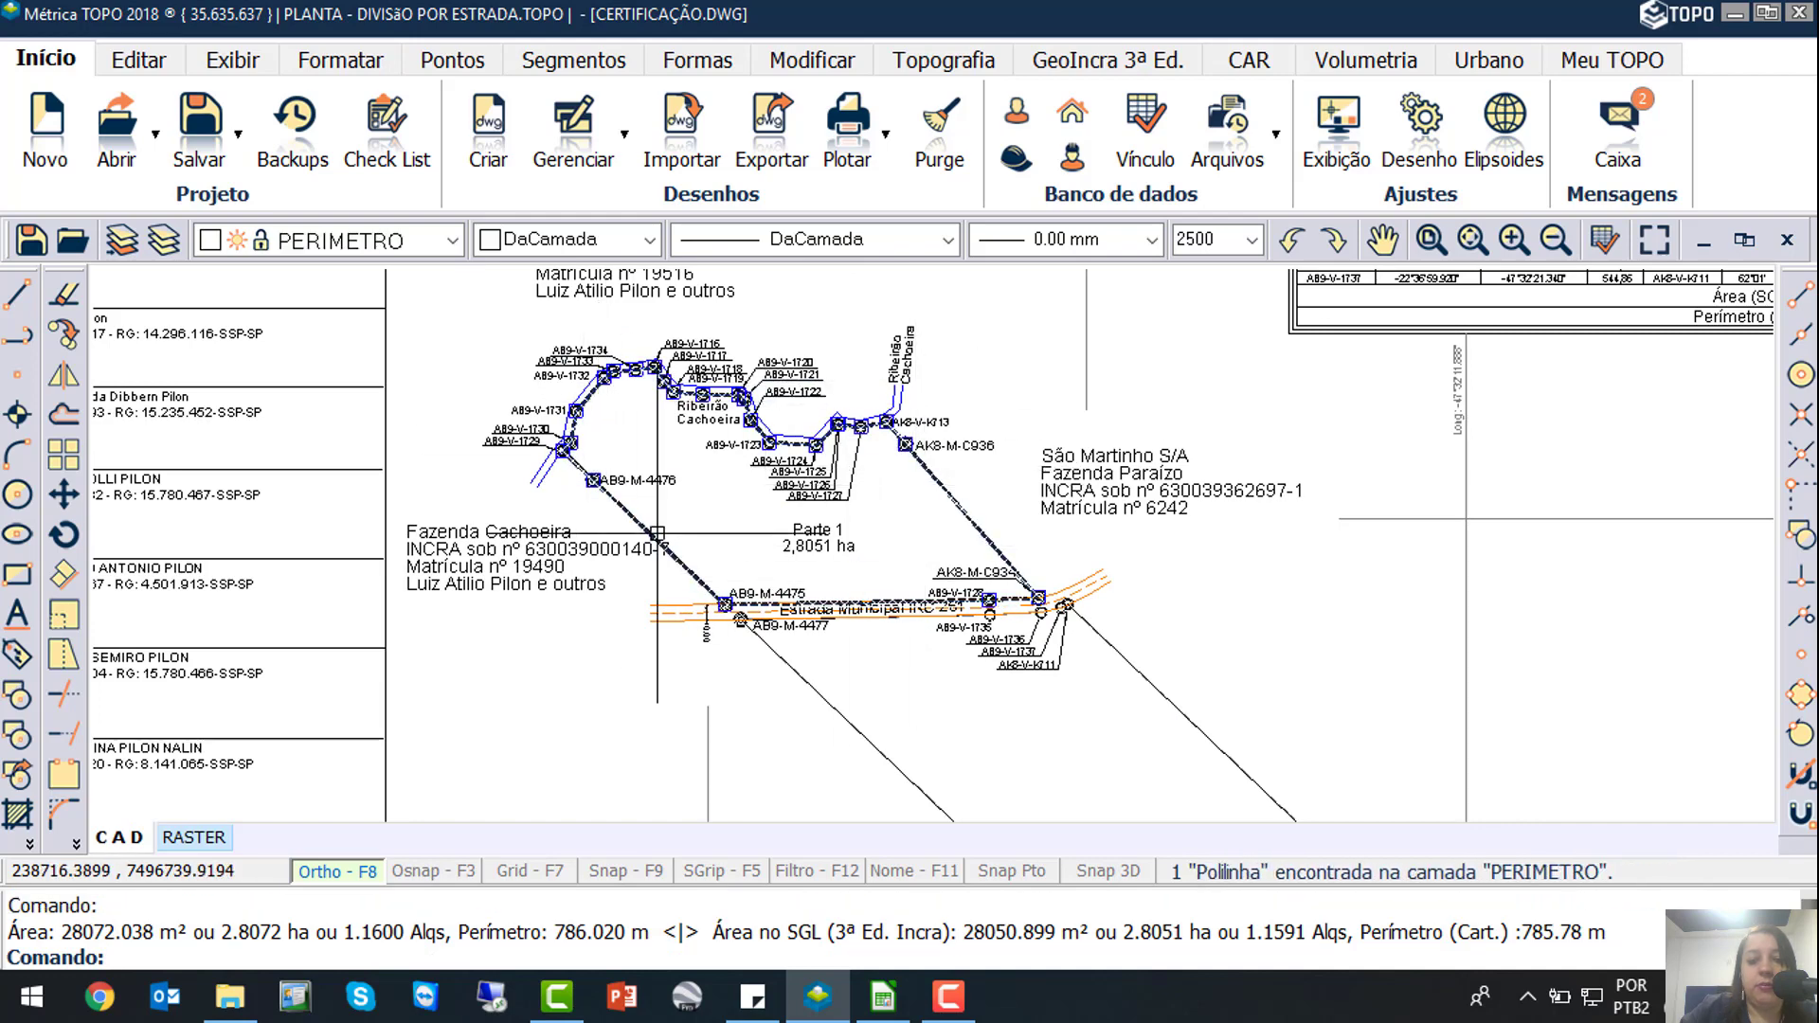
{"action": "left_click", "coordinate": [1735, 14]}
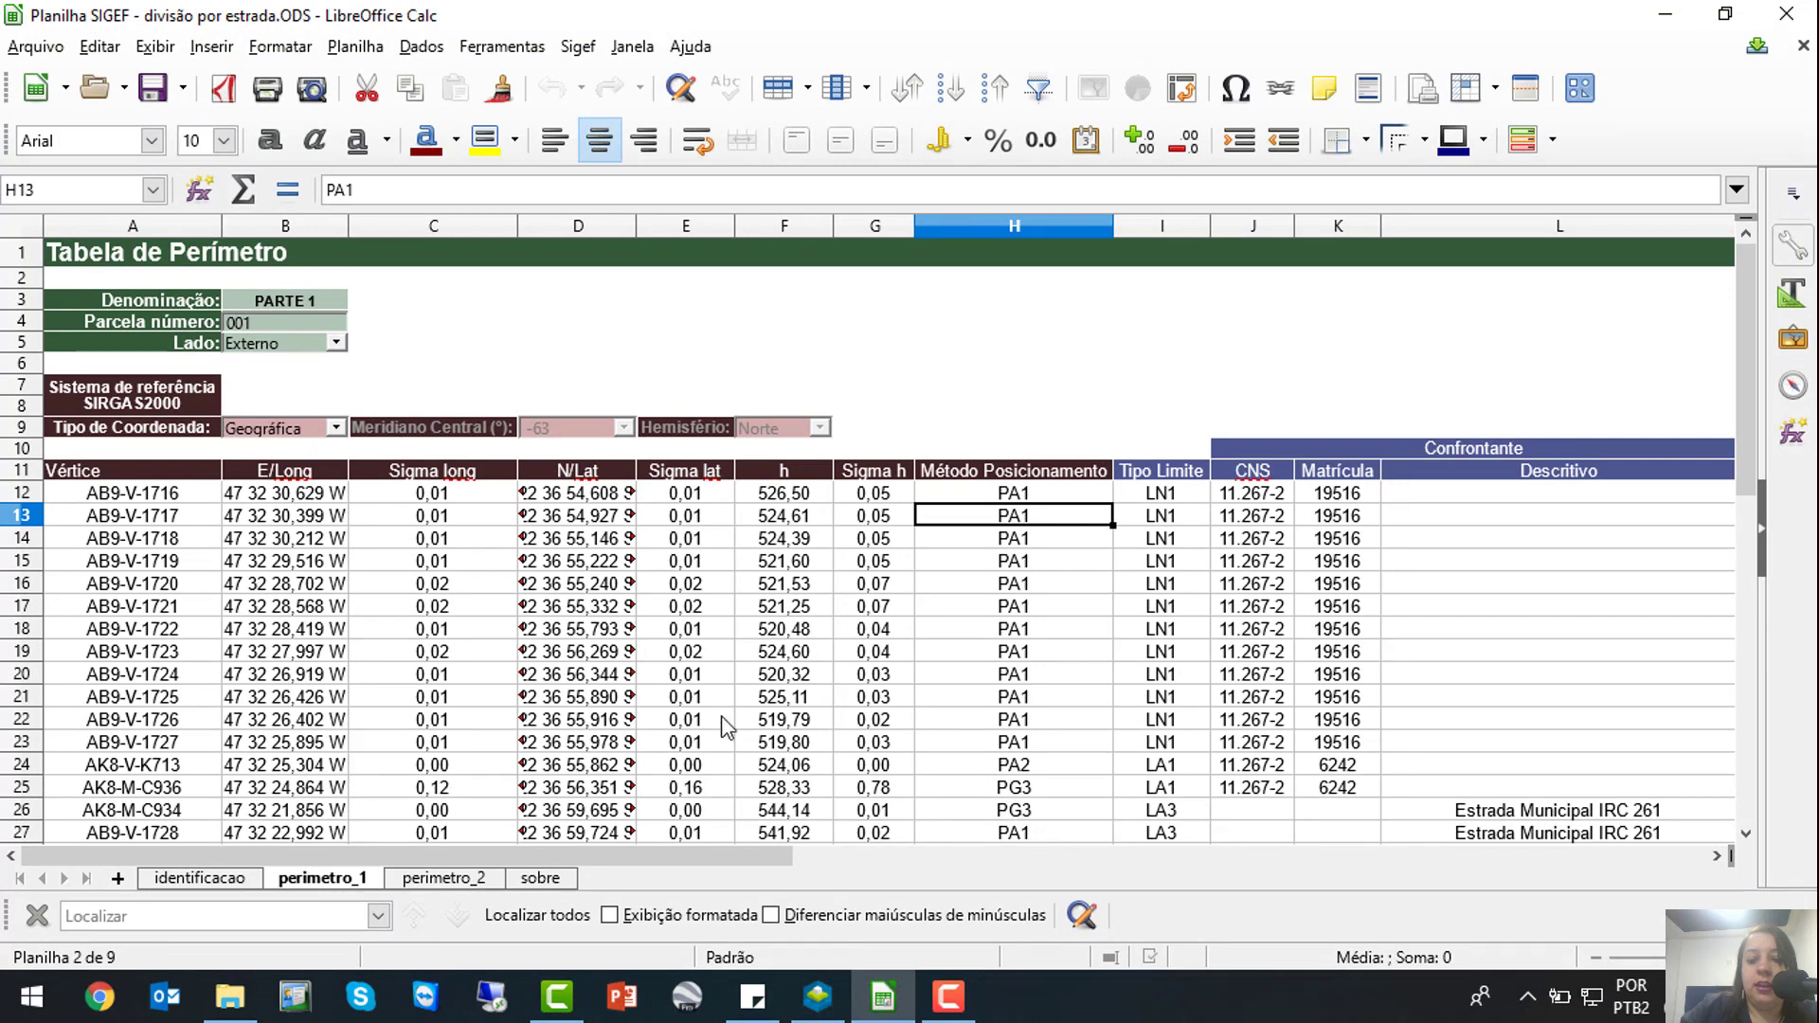
Open the perimetro_2 sheet and examine the first vertex's longitude and sigma entries
{"action": "left_click", "coordinate": [444, 880]}
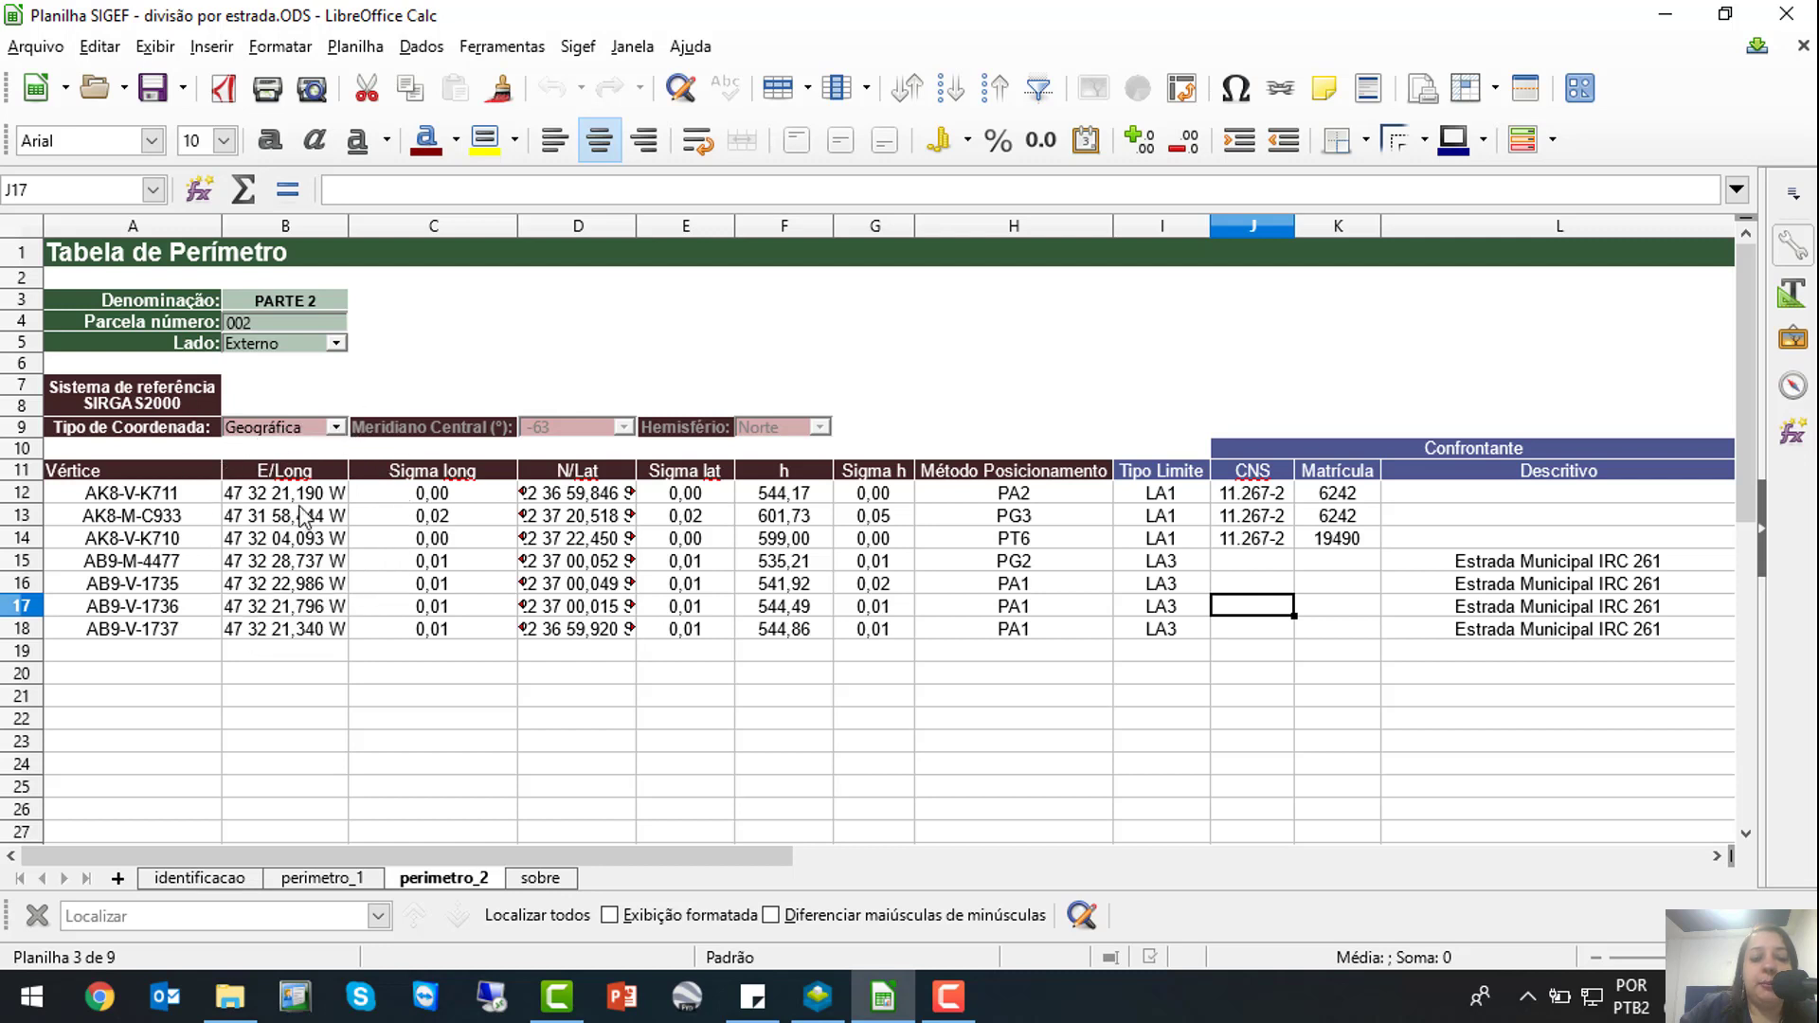
{"action": "left_click", "coordinate": [258, 495]}
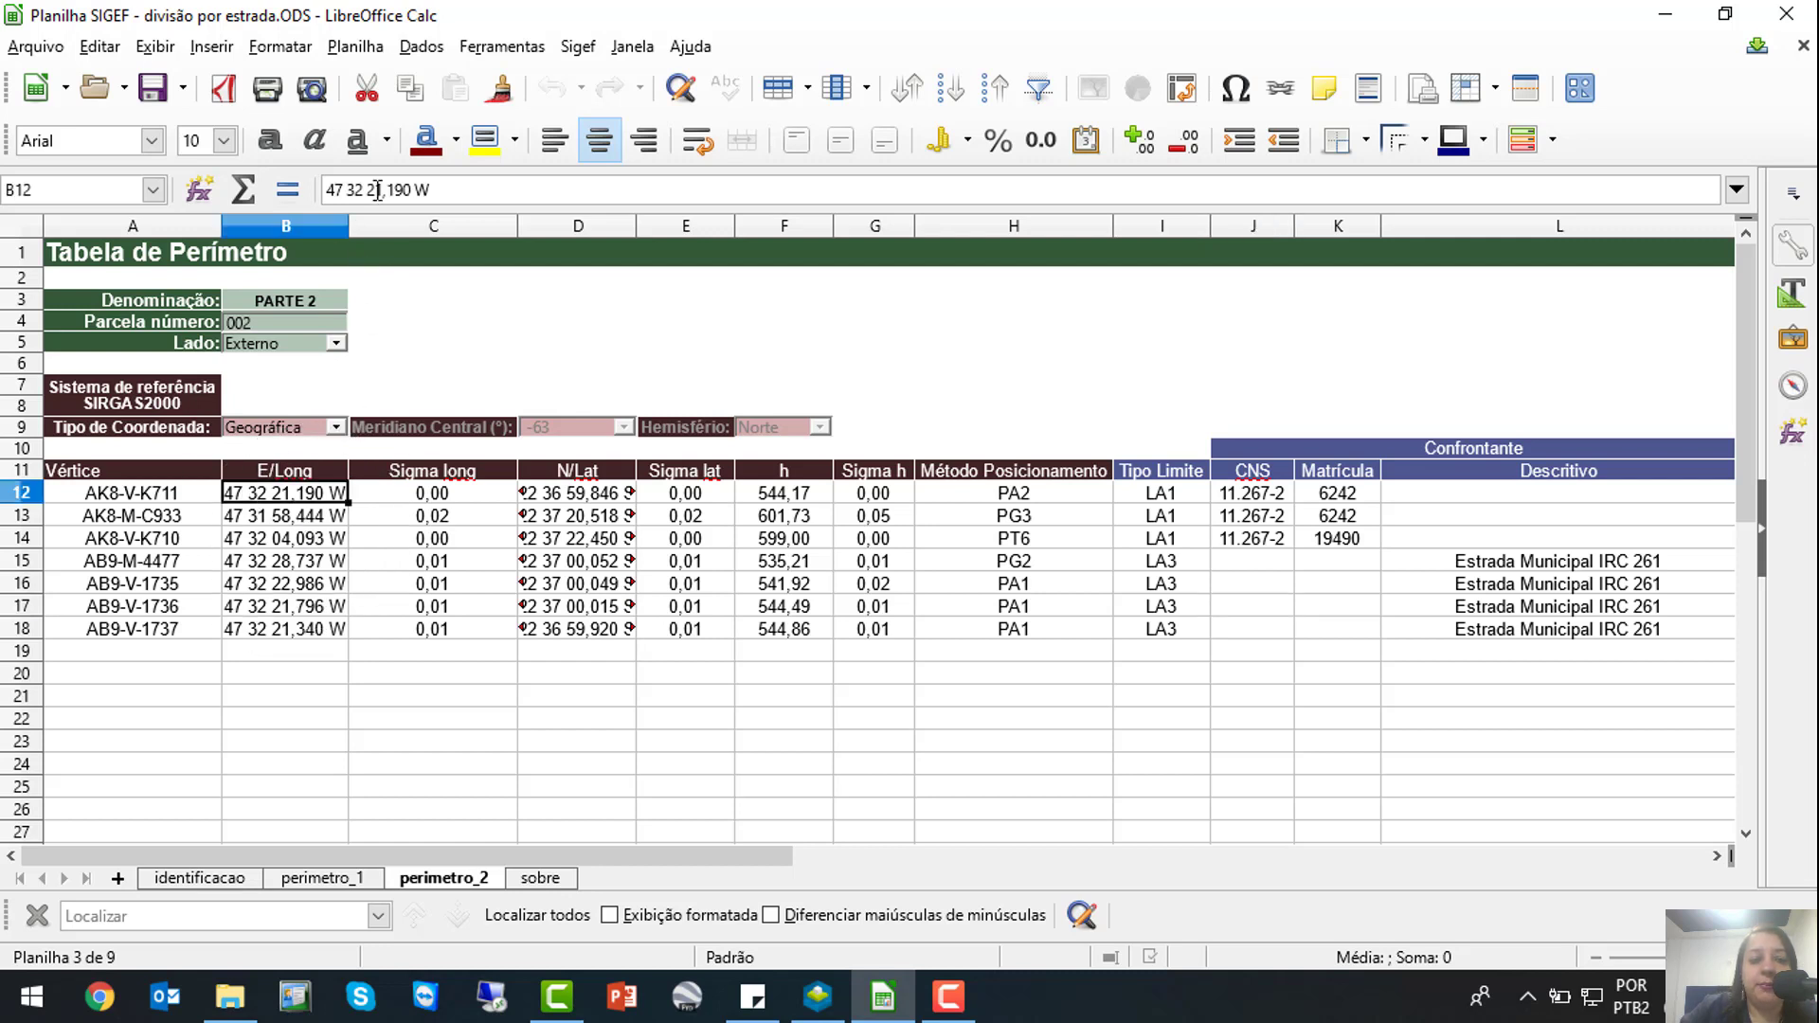
{"action": "left_click", "coordinate": [441, 506]}
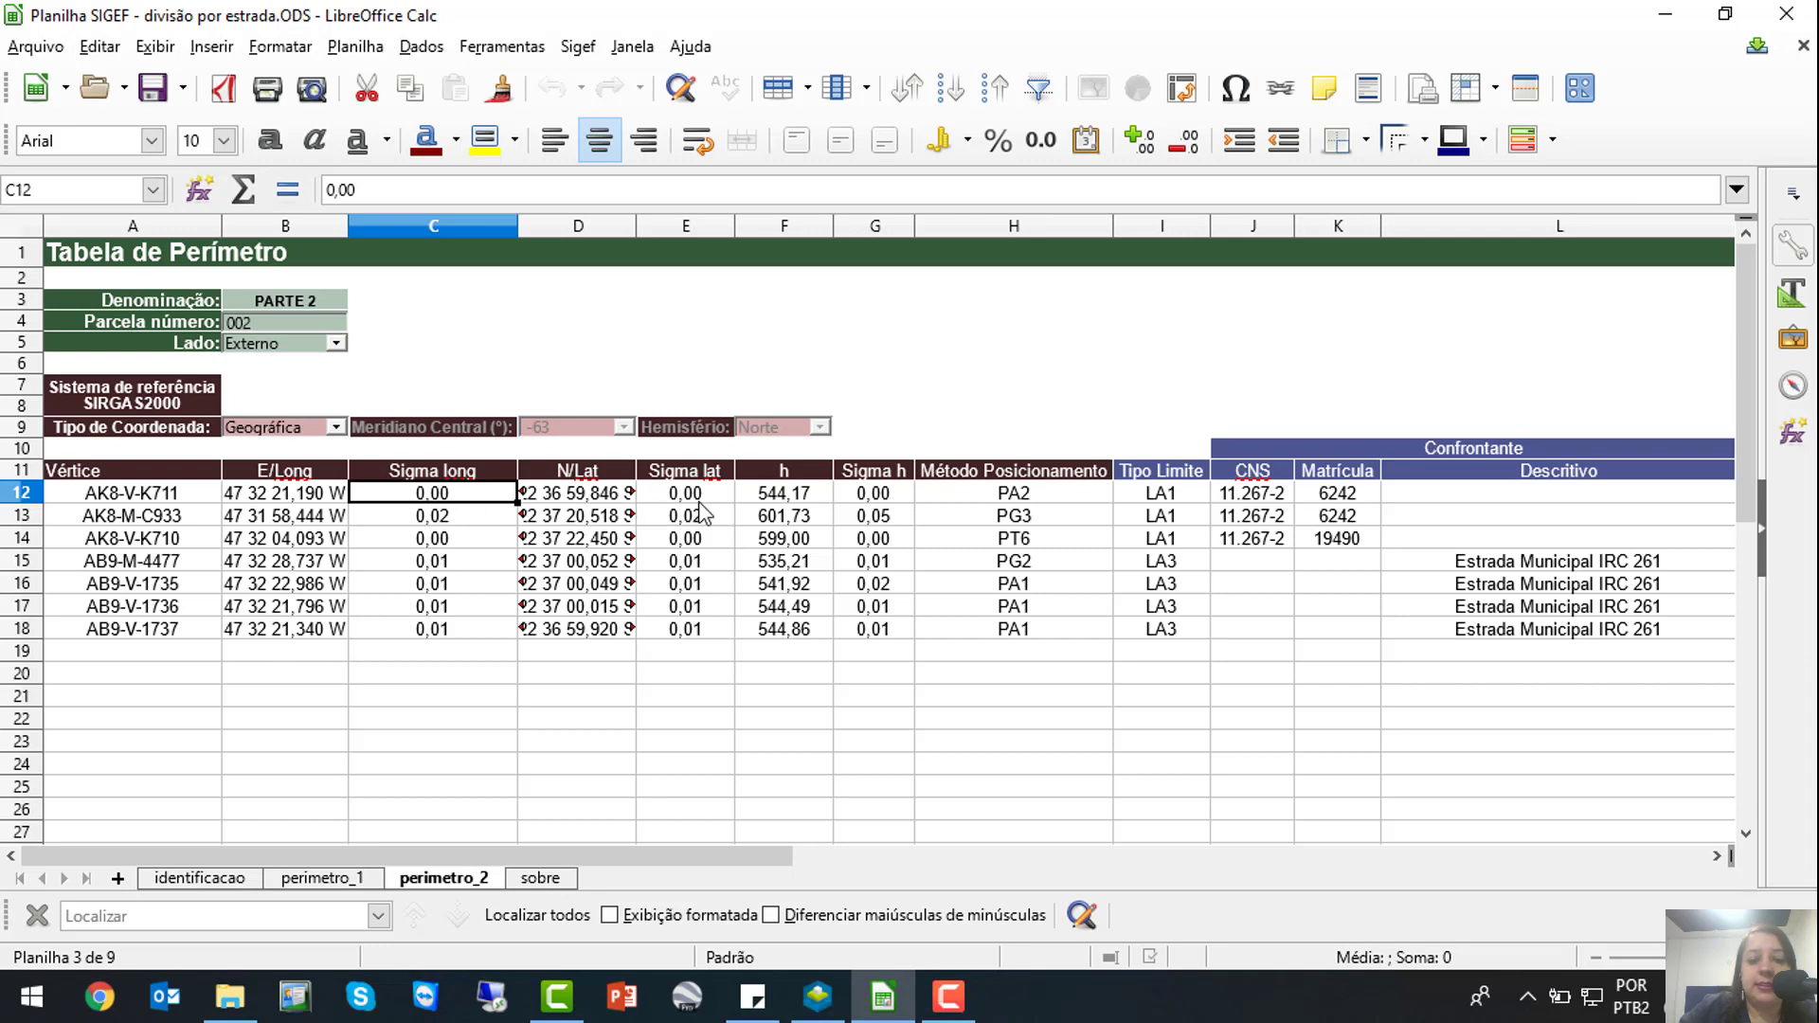
{"action": "left_click", "coordinate": [703, 498]}
Examine how the N/Lat coordinates of Parte 2's vertices are written, starting with vertex AK8-V-K711
{"action": "left_click", "coordinate": [577, 500]}
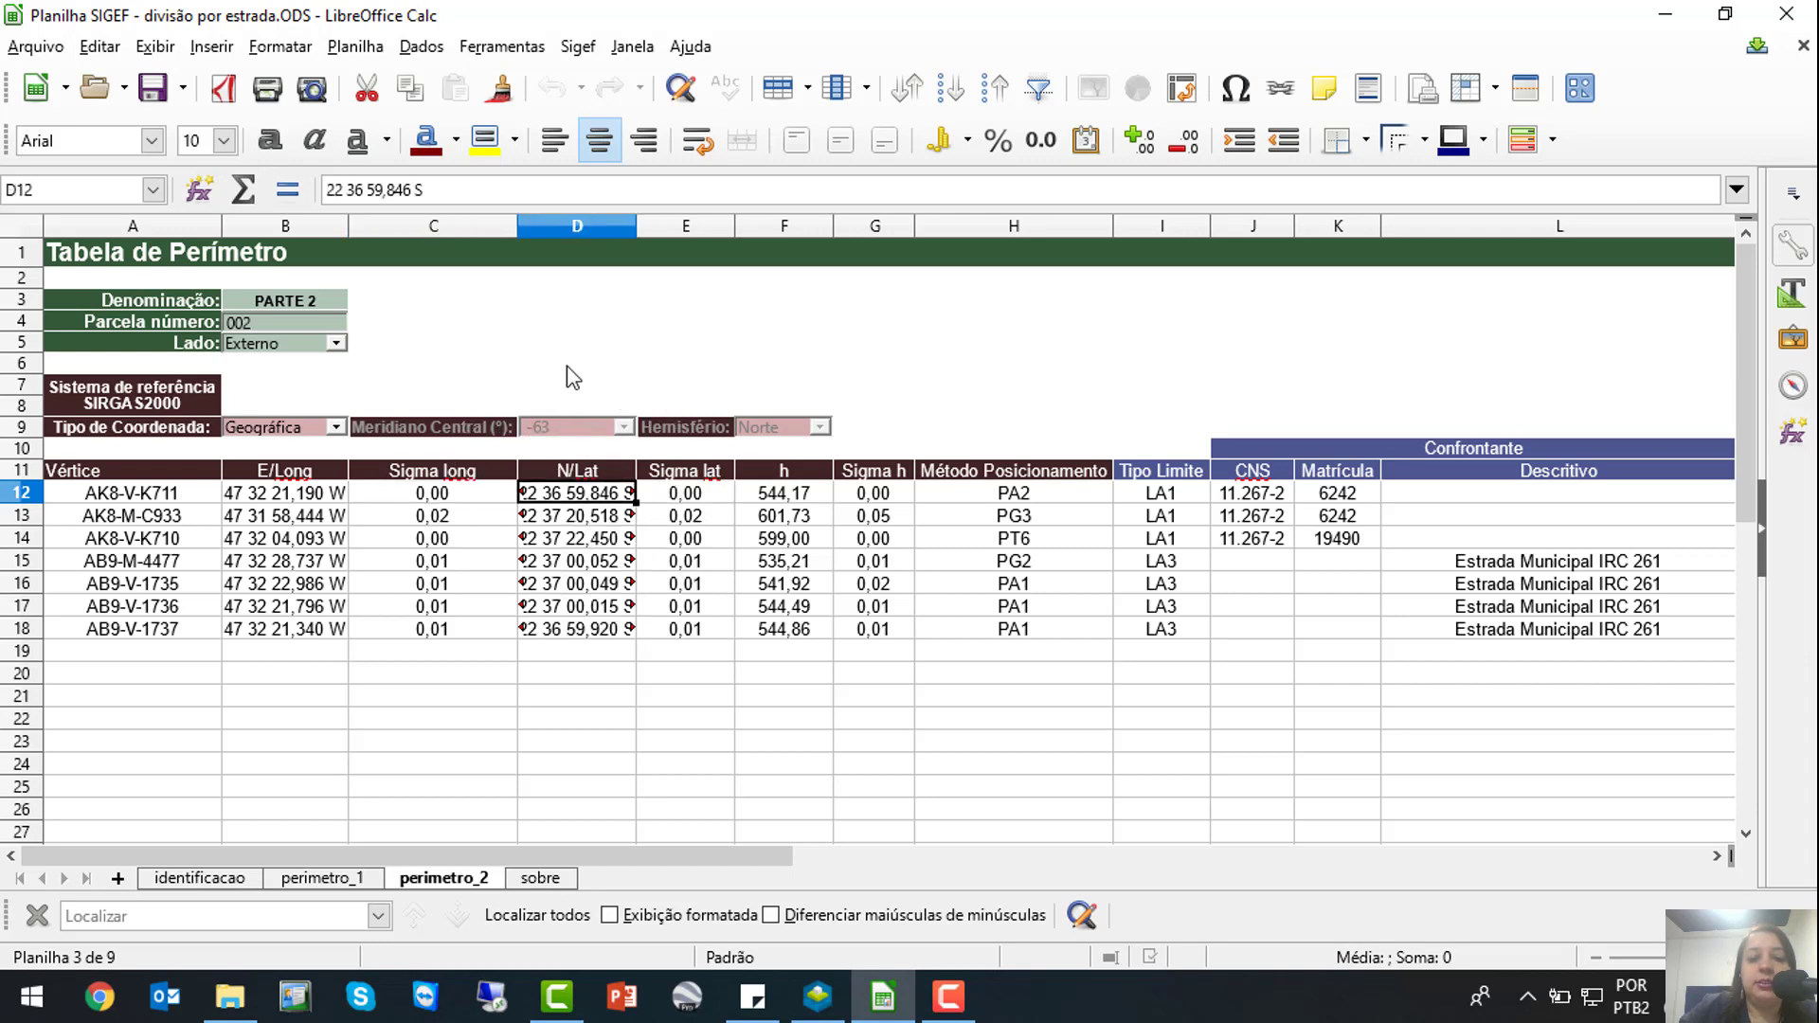
{"action": "left_click_drag", "start_coordinate": [411, 188], "coordinate": [387, 189]}
{"action": "left_click", "coordinate": [580, 559]}
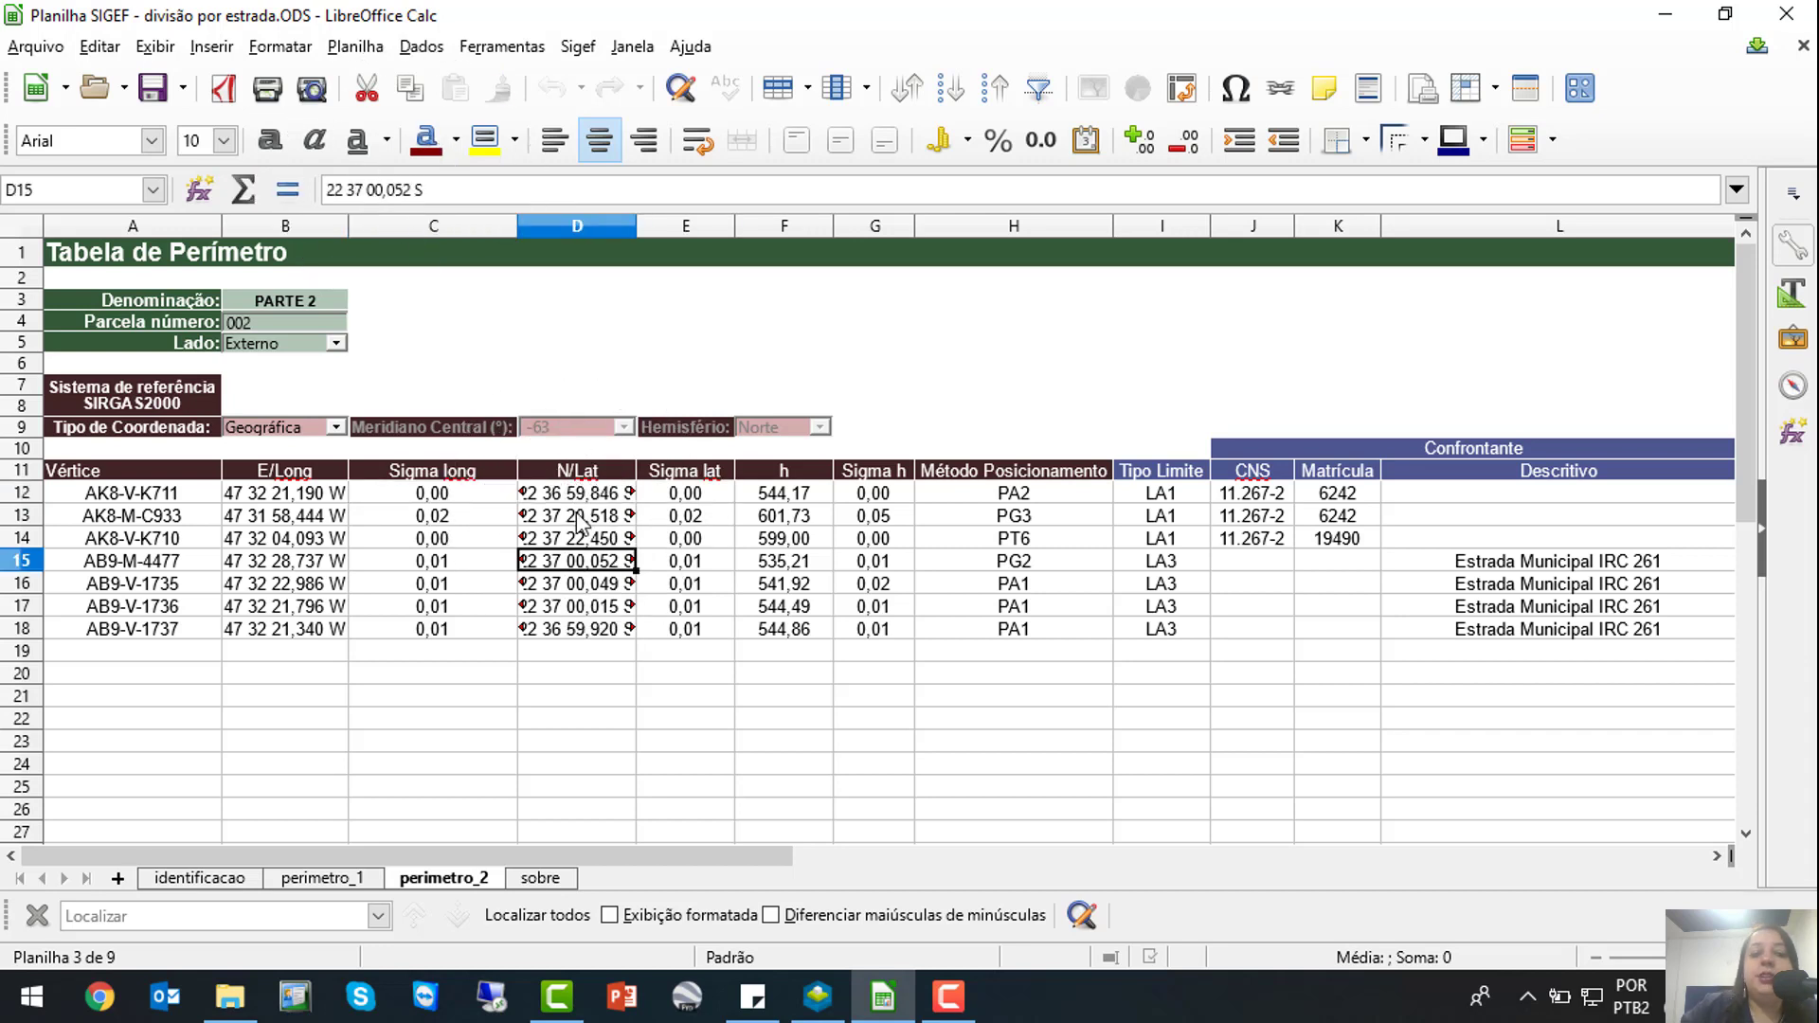
{"action": "left_click", "coordinate": [580, 516]}
{"action": "left_click", "coordinate": [584, 498]}
{"action": "key", "text": "ctrl"}
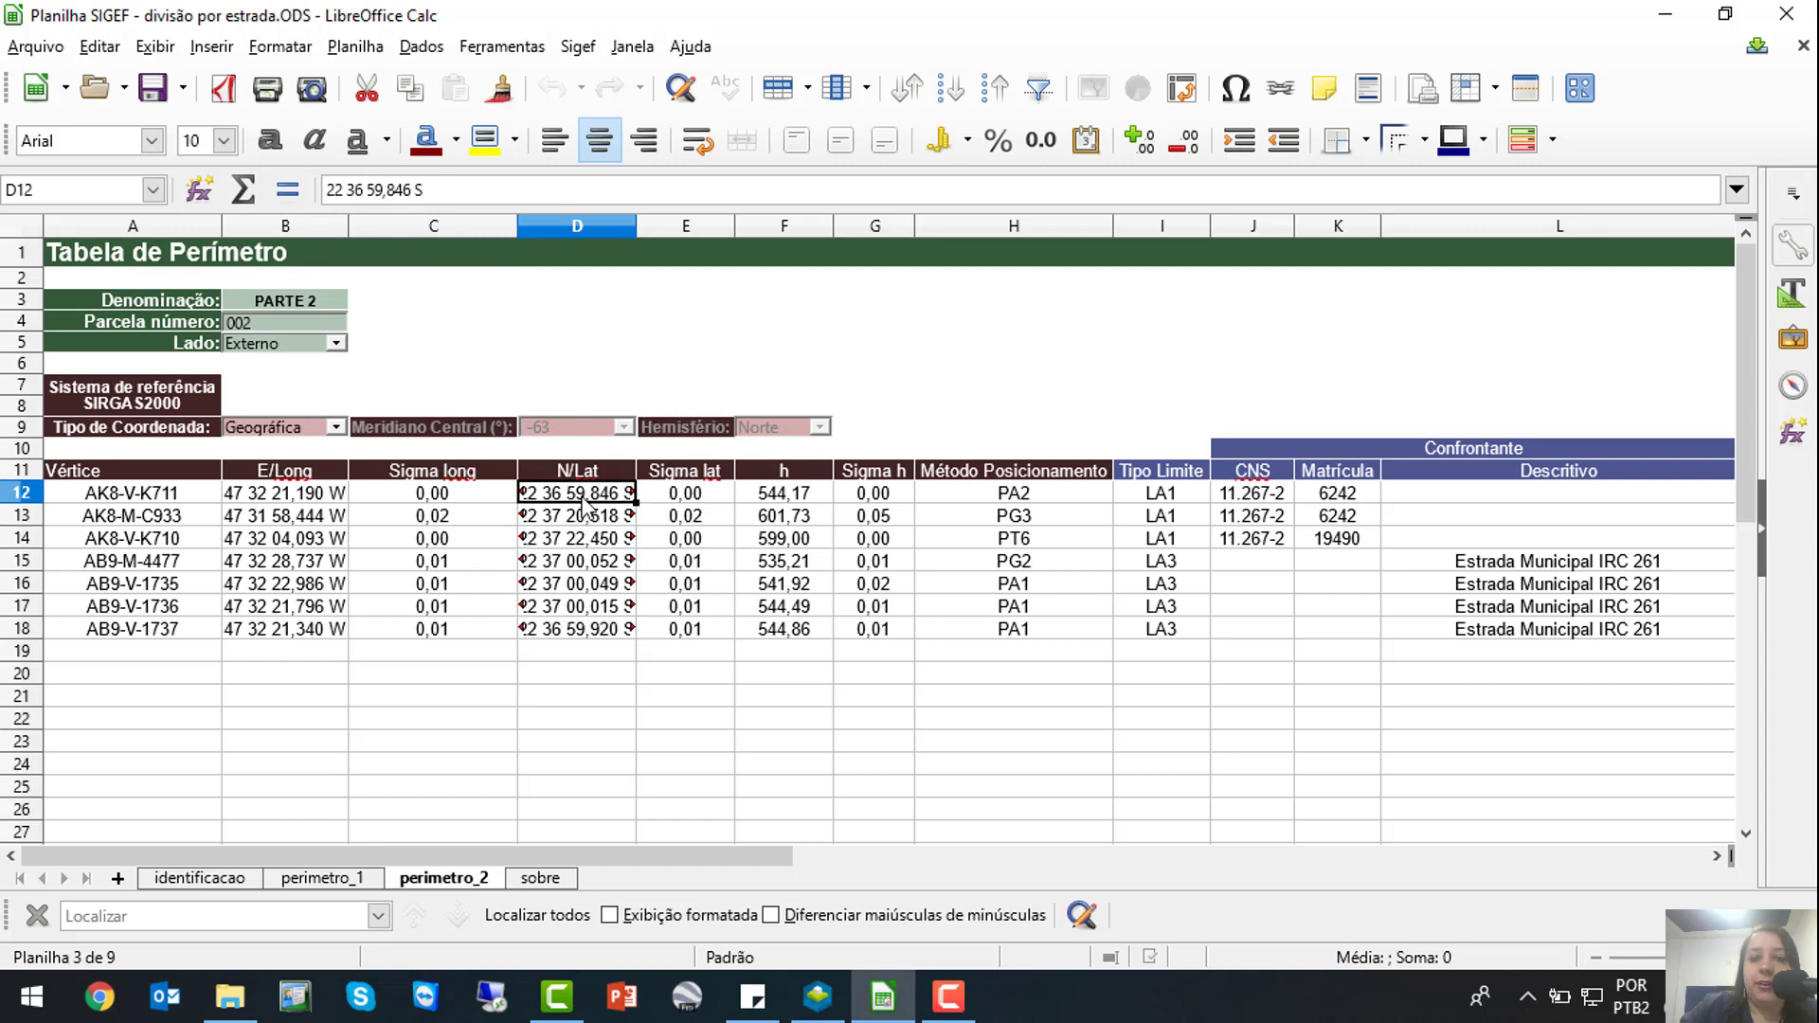
Examine the latitude sigma and height entries of Parte 2's first vertex
{"action": "left_click", "coordinate": [675, 497]}
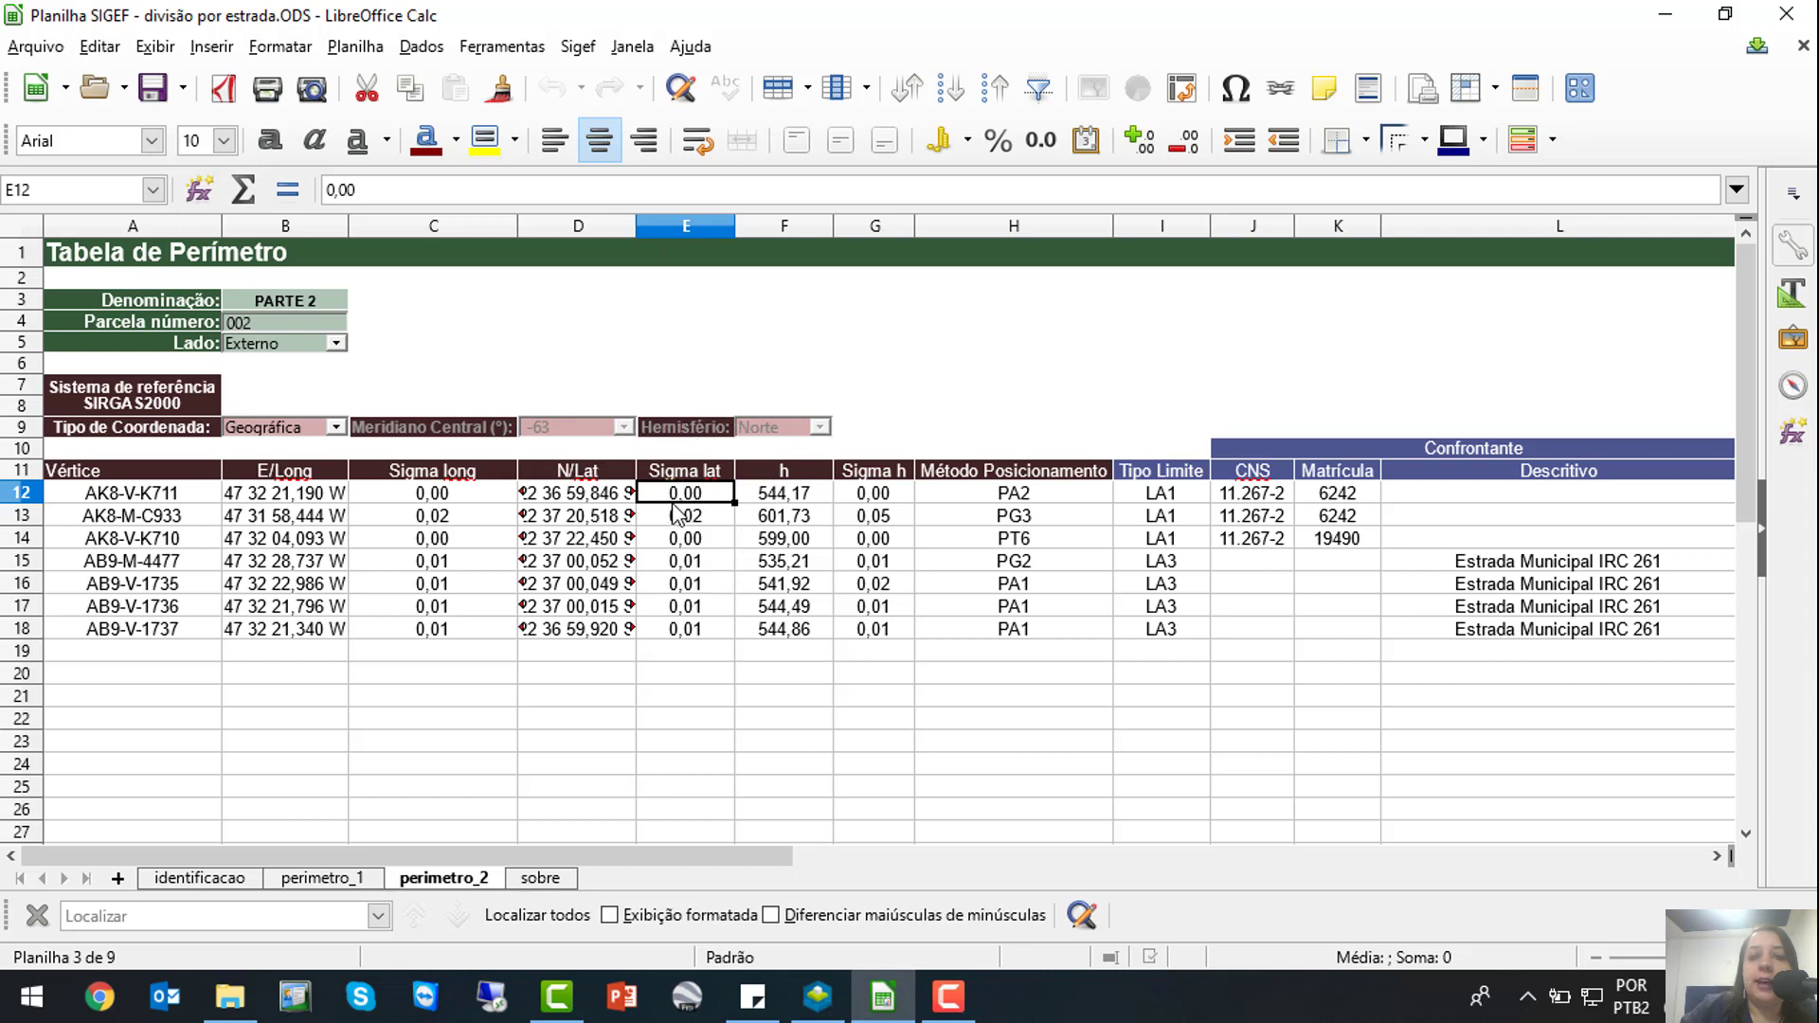
{"action": "key", "text": "ctrl"}
{"action": "left_click", "coordinate": [792, 504]}
{"action": "key", "text": "ctrl"}
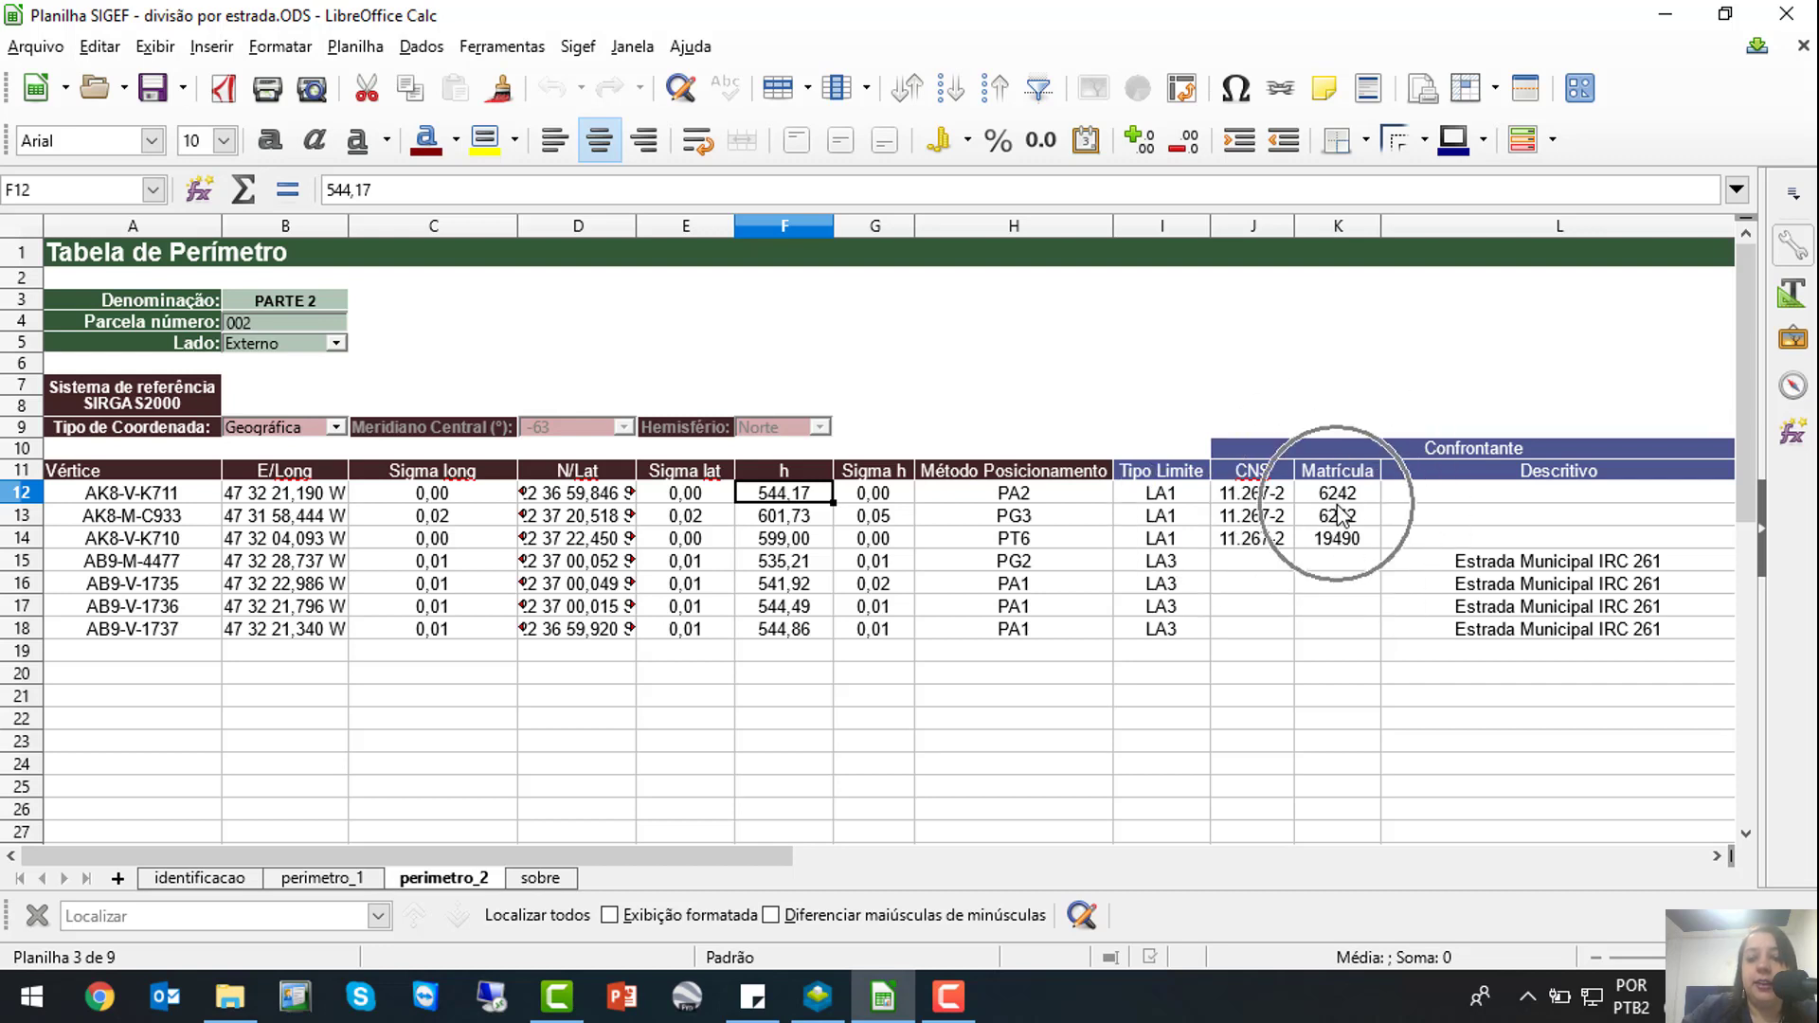
Examine the Descritivo entries that name Estrada Municipal IRC 261 as the neighbour of Parte 2
{"action": "left_click", "coordinate": [1570, 569]}
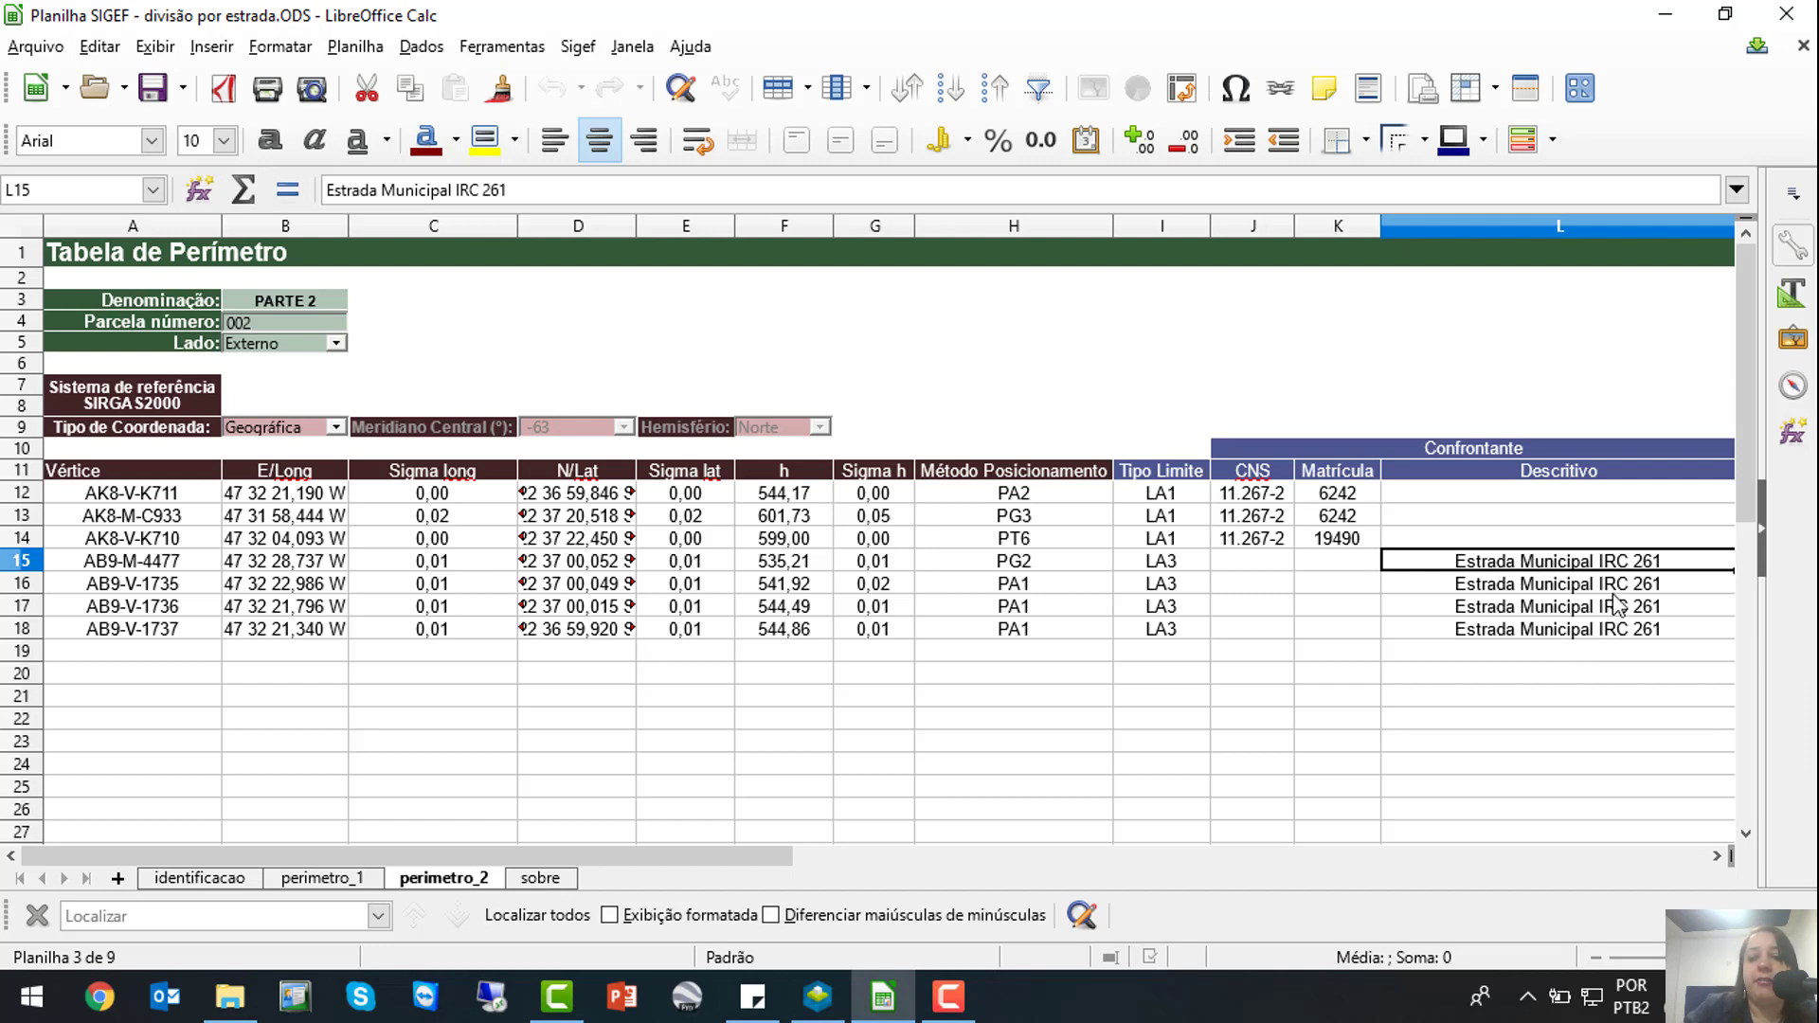
{"action": "key", "text": "ctrl"}
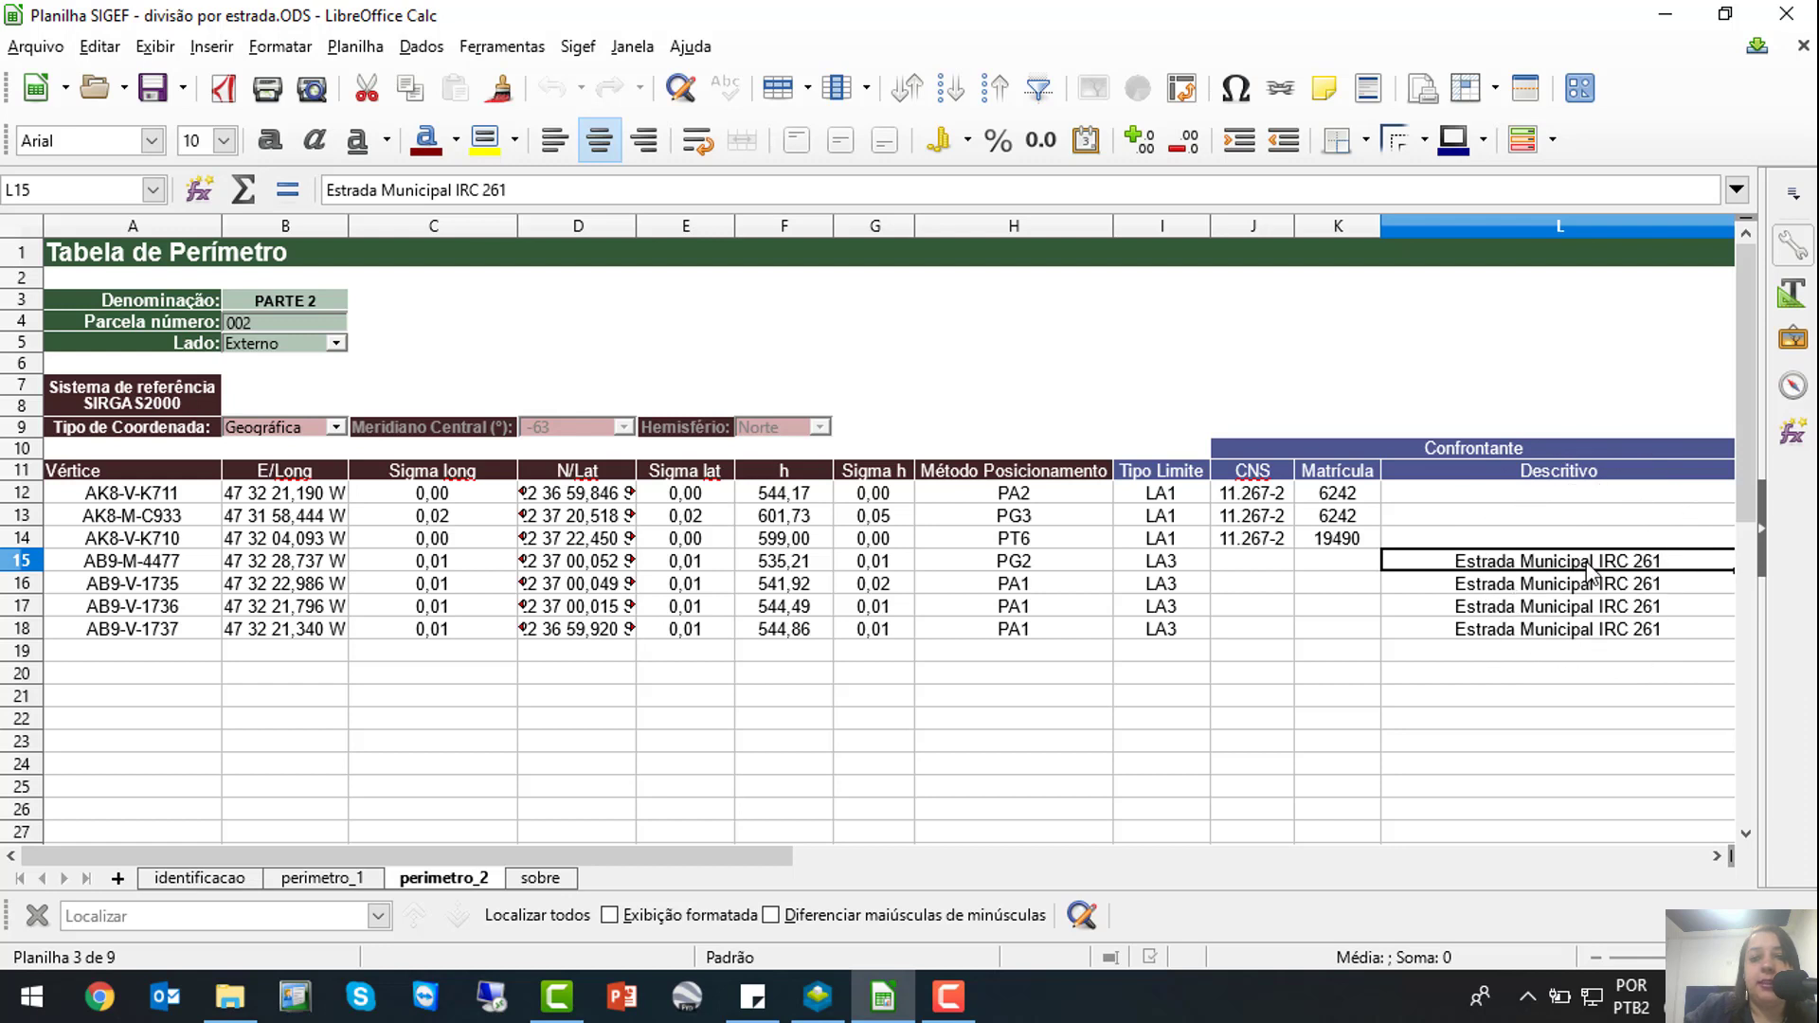
{"action": "key", "text": "ctrl"}
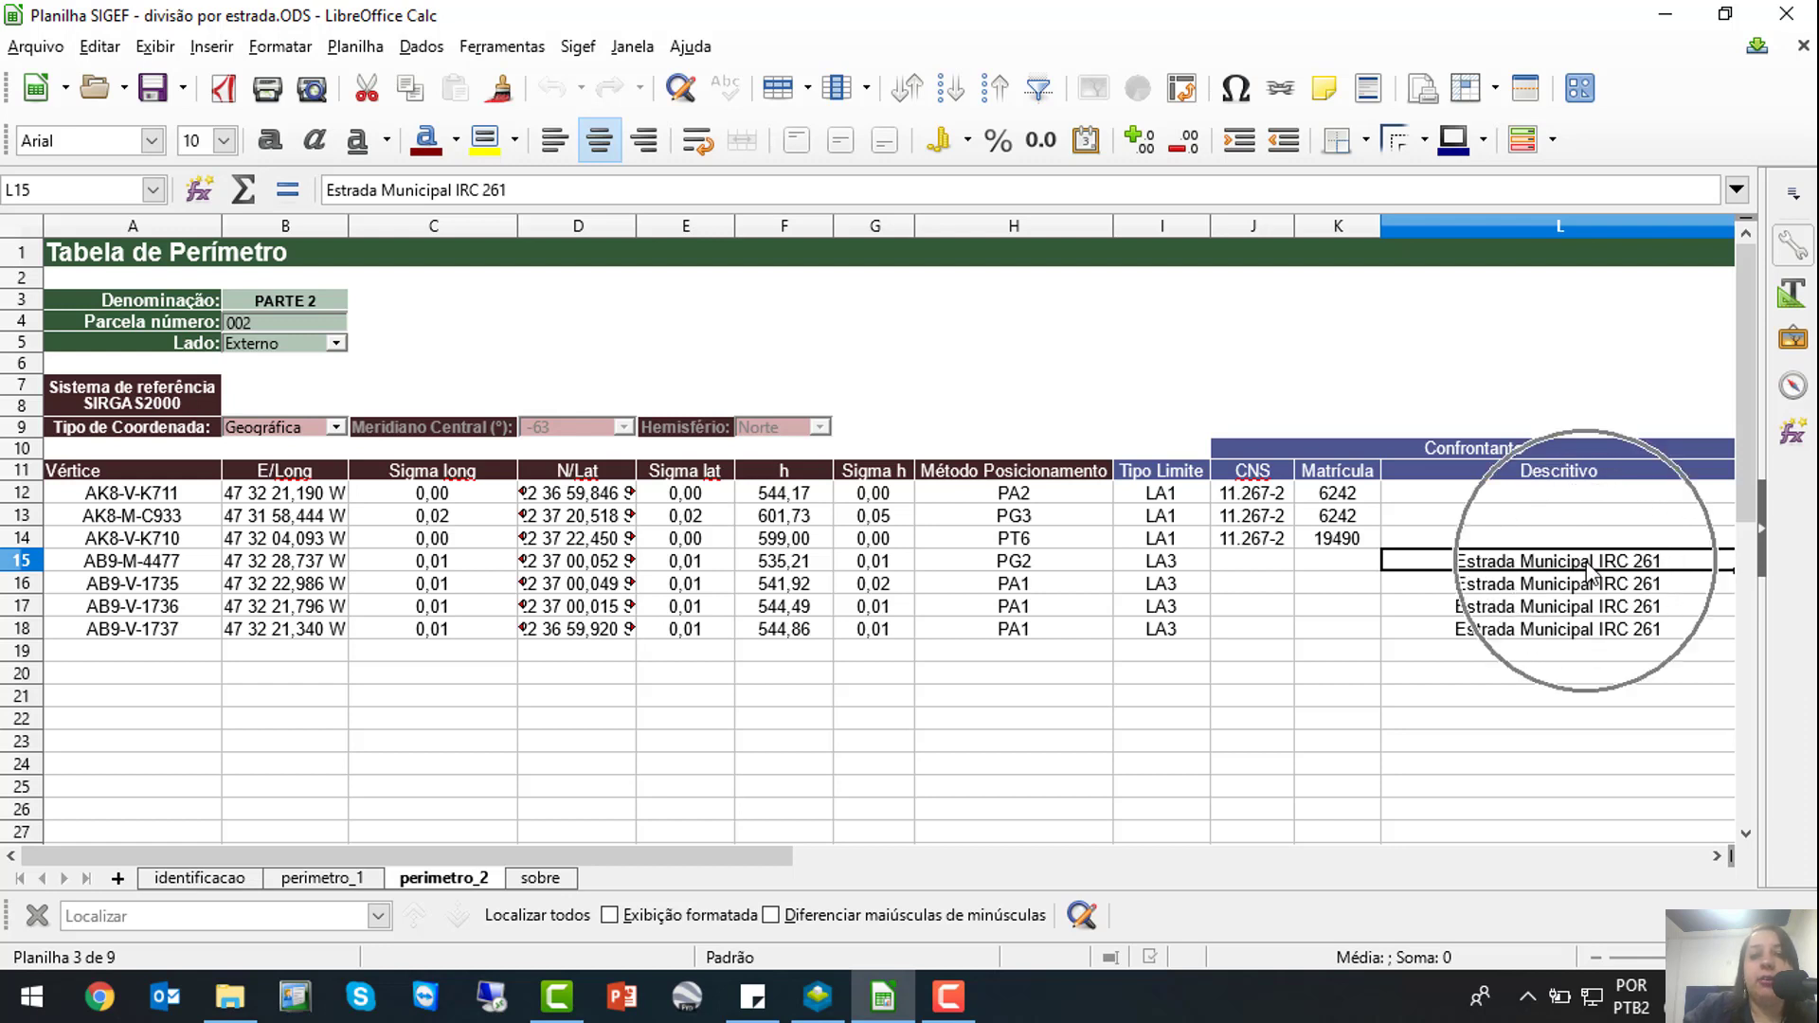
{"action": "key", "text": "ctrl"}
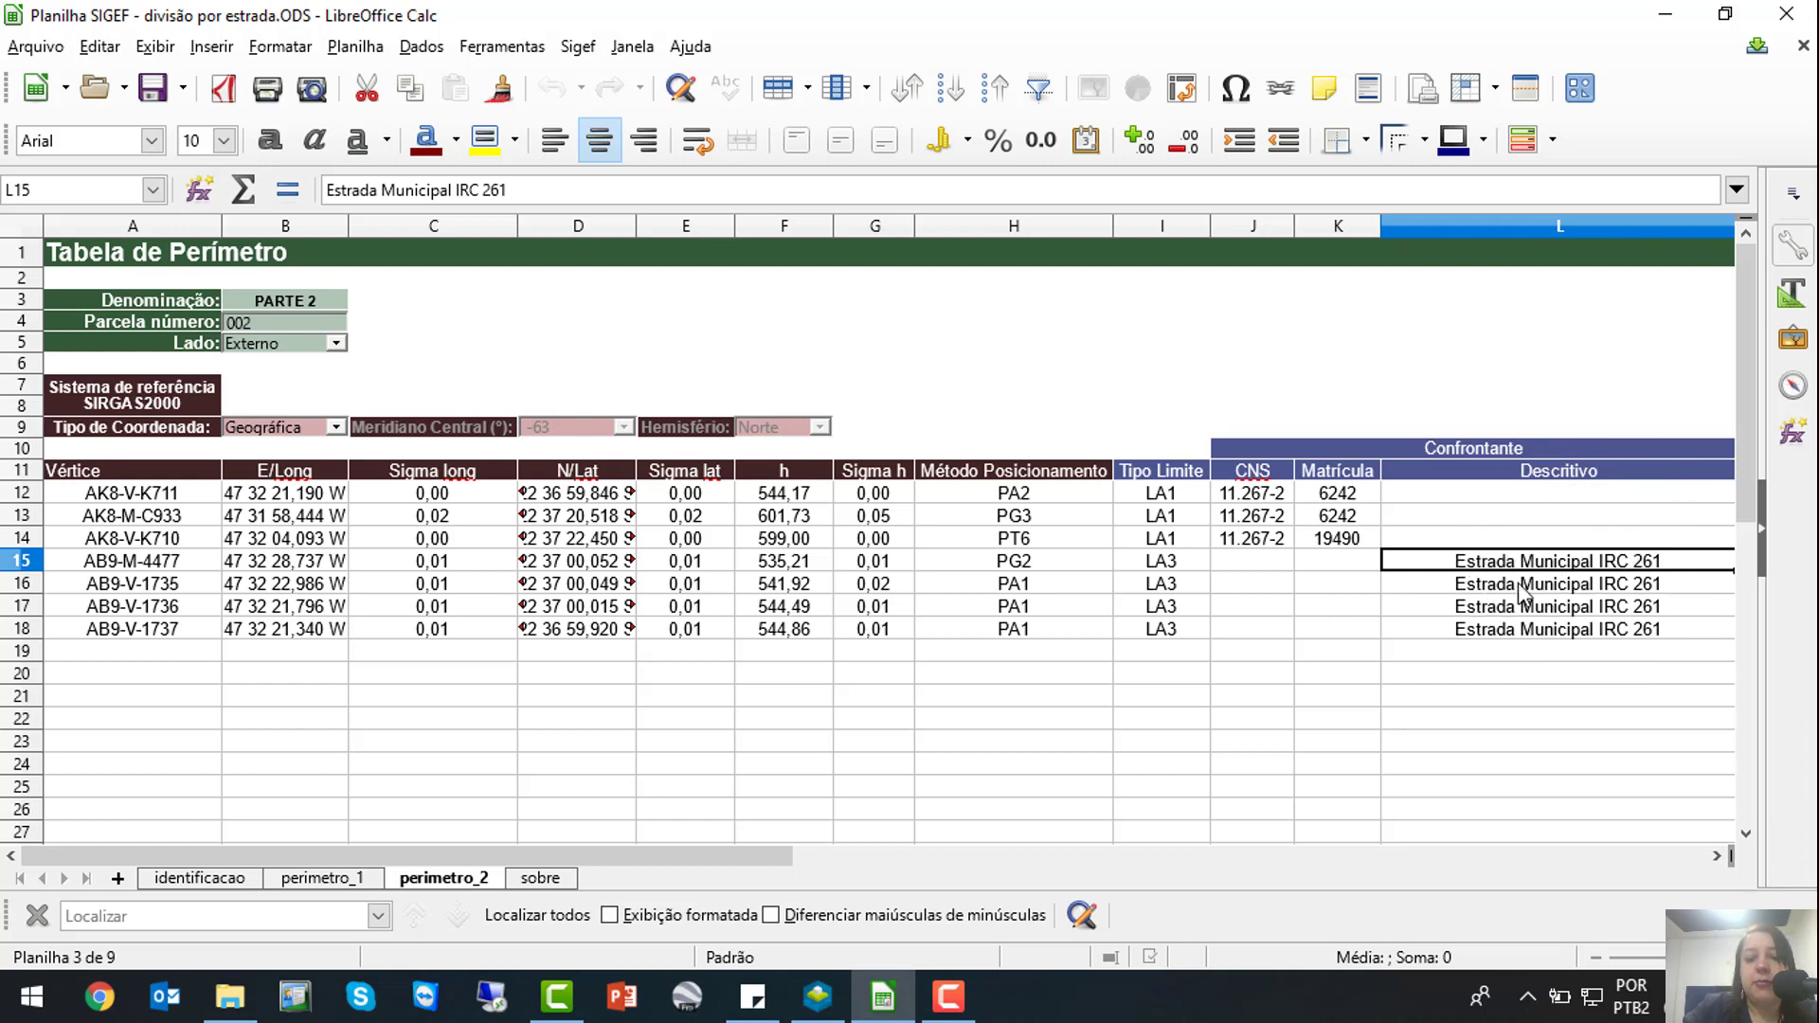
Open the sobre sheet and read the description of the electronic georeferenced data spreadsheet
{"action": "key", "text": "ctrl"}
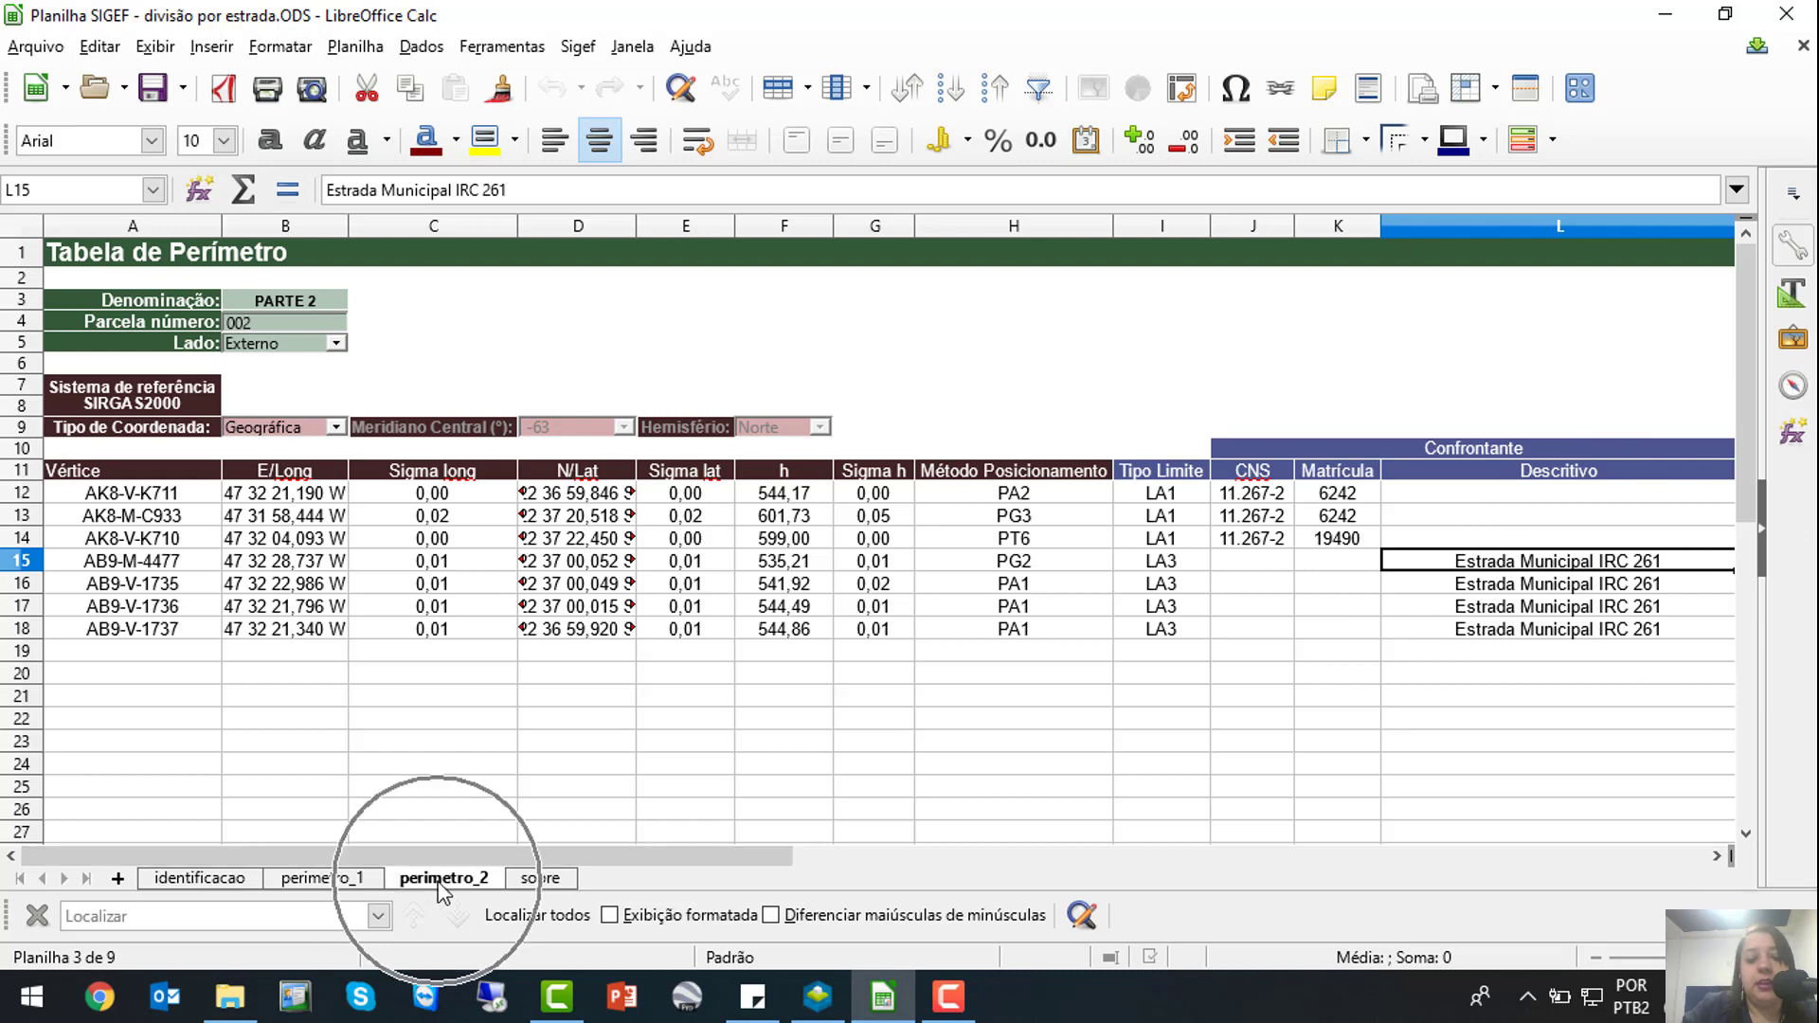
{"action": "key", "text": "ctrl"}
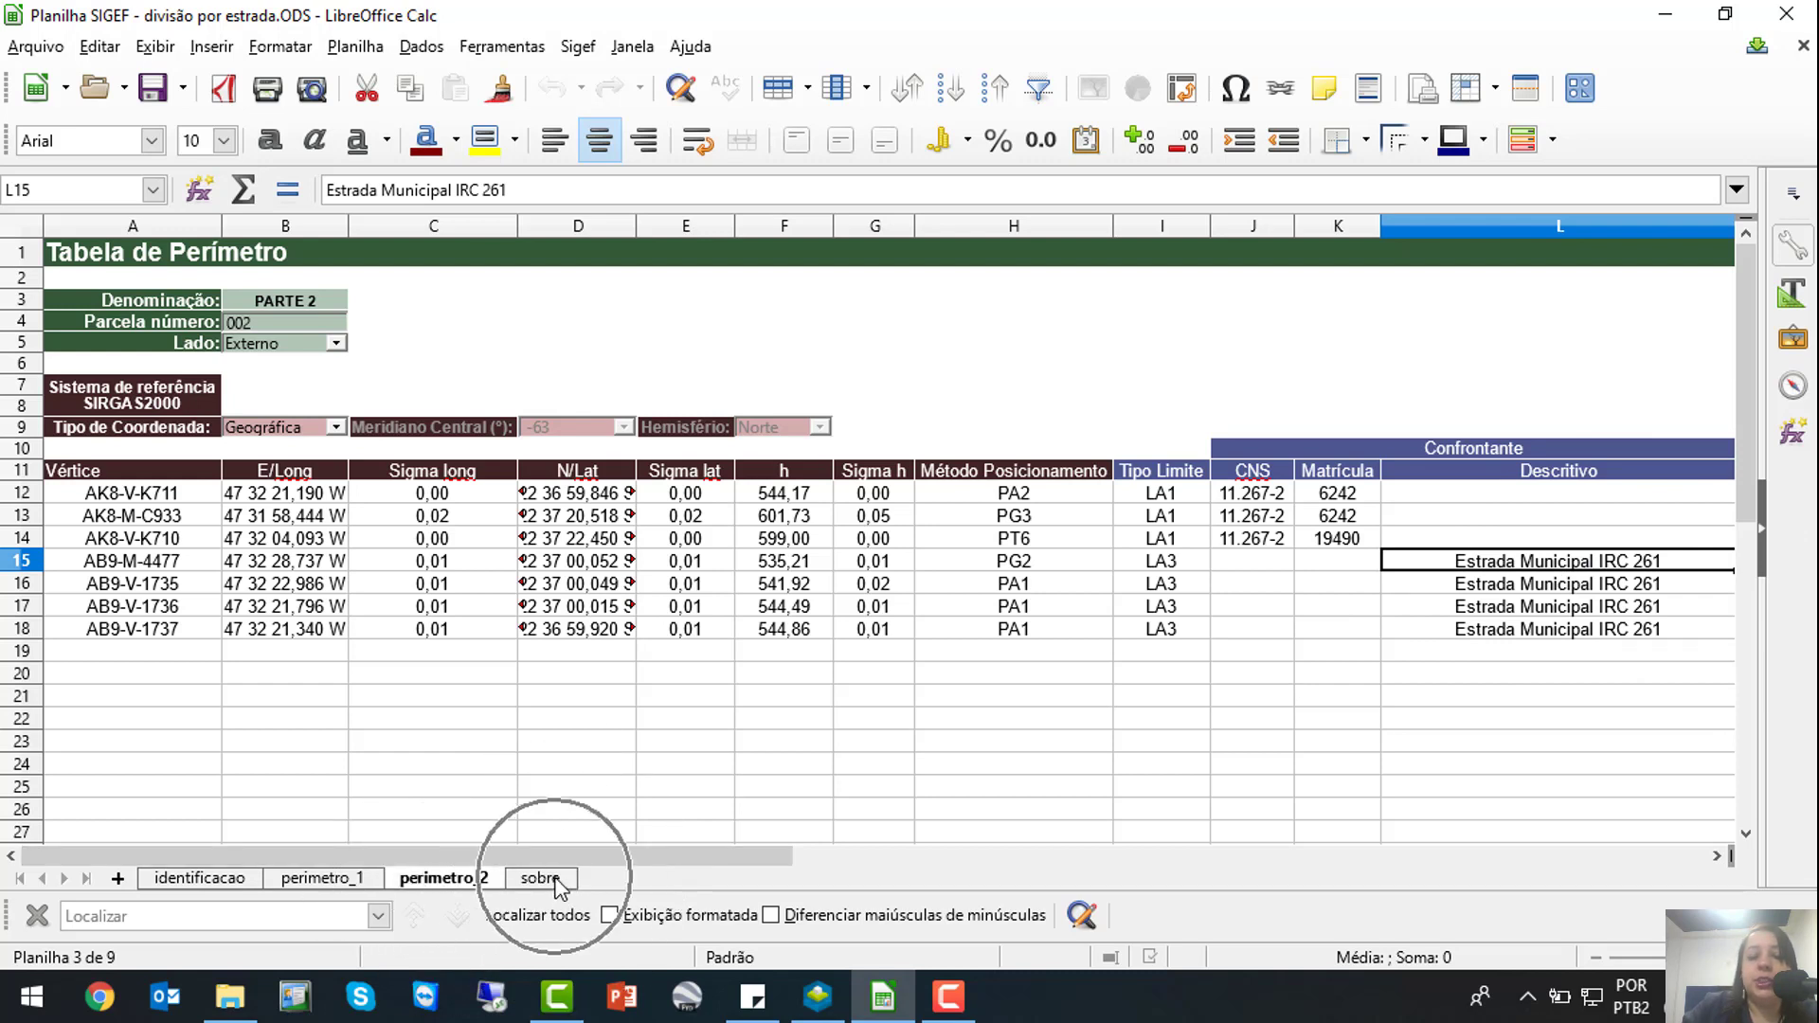
{"action": "key", "text": "ctrl"}
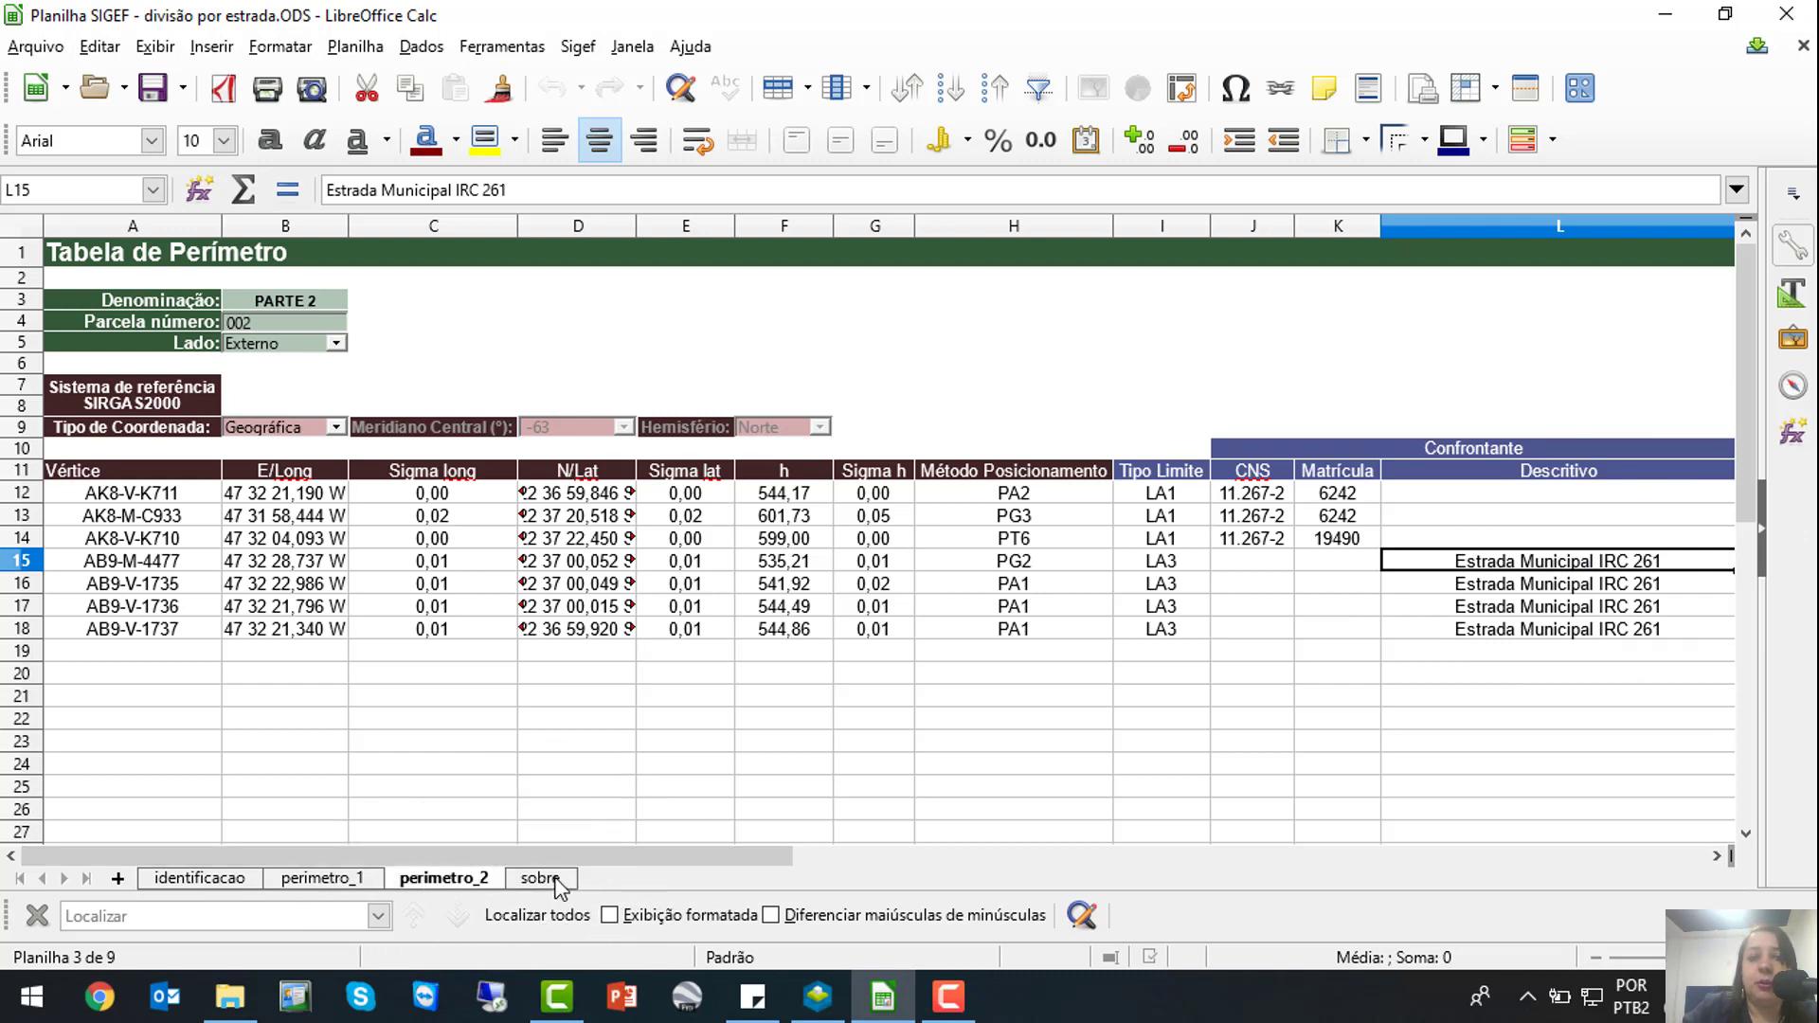
{"action": "left_click", "coordinate": [556, 881]}
{"action": "key", "text": "ctrl"}
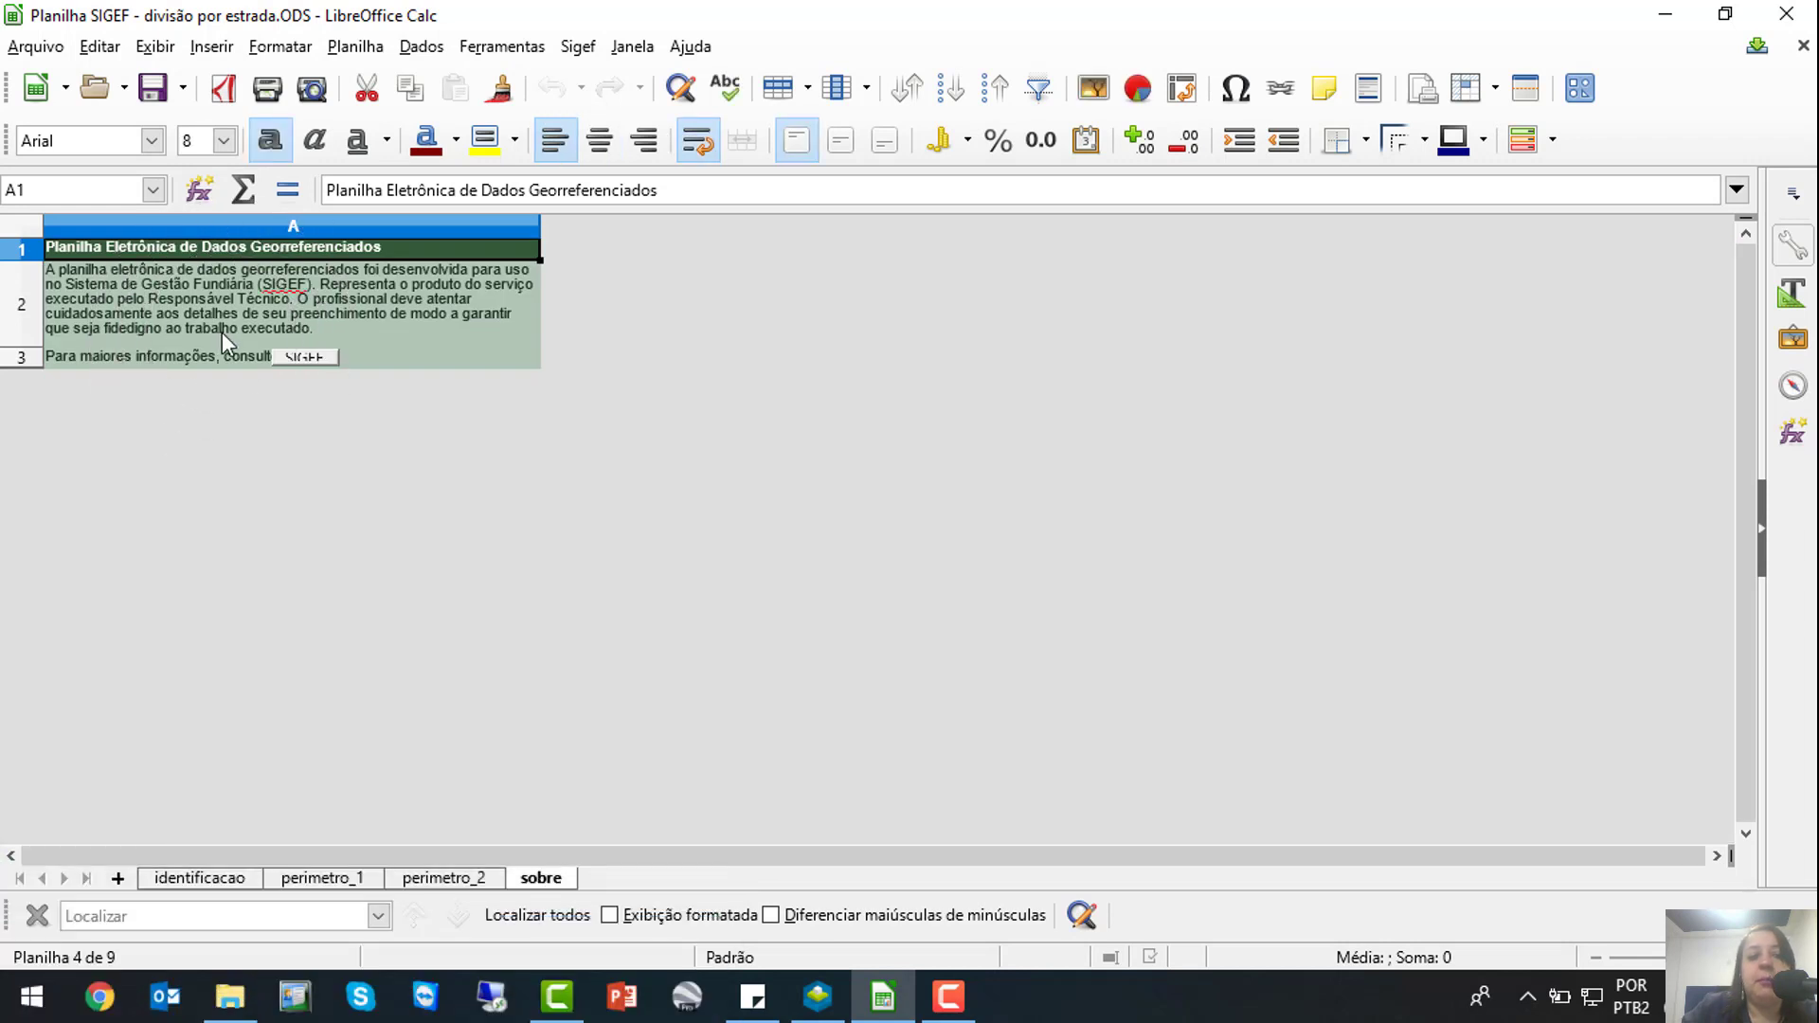